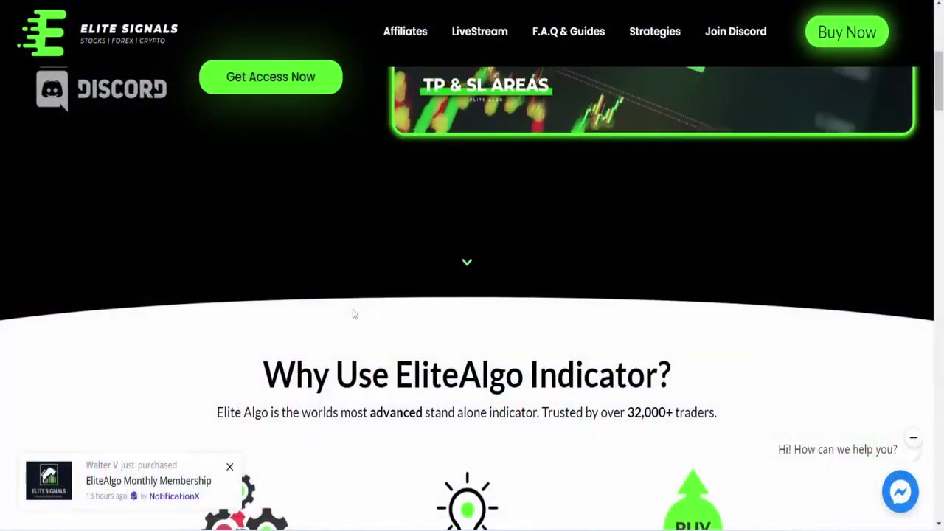
Look through the Elite Signals website's feature overview and all-inclusive membership section
{"action": "scroll", "coordinate": [353, 313], "scroll_direction": "down", "scroll_amount": 6}
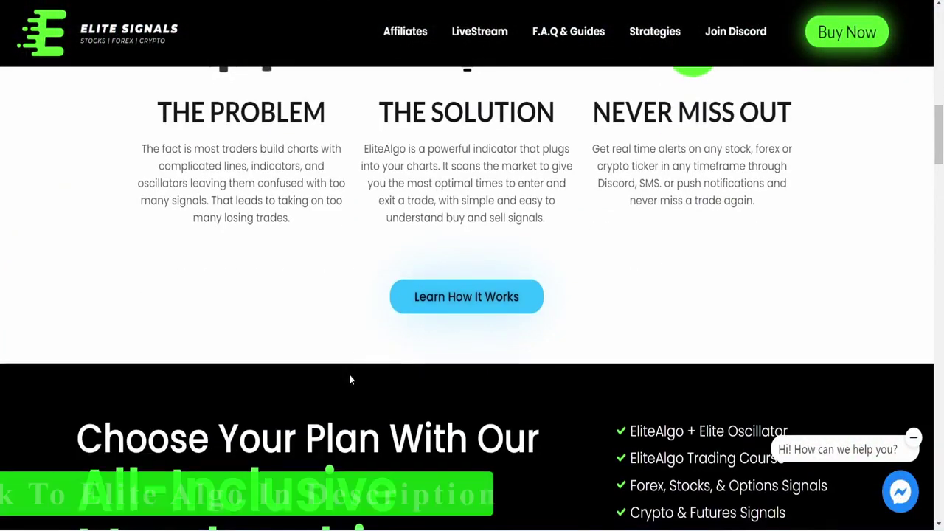
{"action": "scroll", "coordinate": [350, 377], "scroll_direction": "down", "scroll_amount": 3}
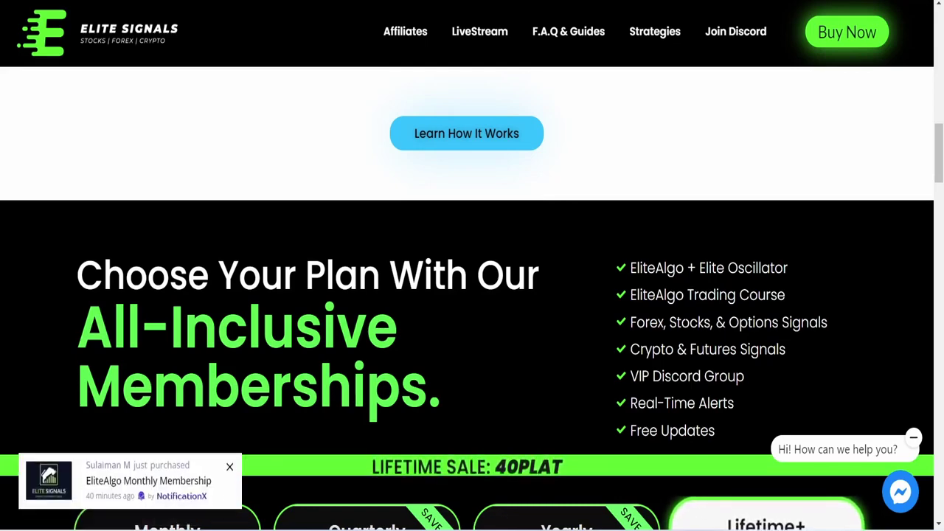
{"action": "scroll", "coordinate": [685, 322], "scroll_direction": "up", "scroll_amount": 3}
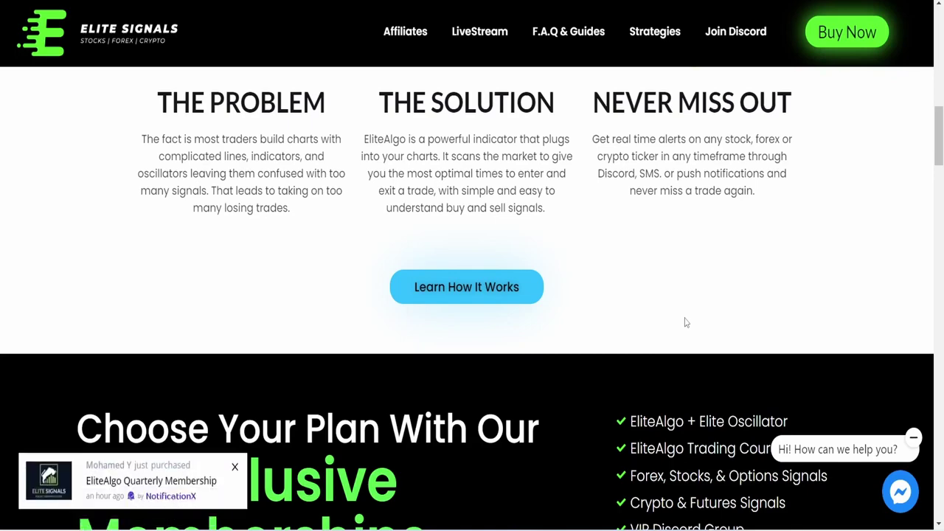
{"action": "scroll", "coordinate": [685, 322], "scroll_direction": "up", "scroll_amount": 12}
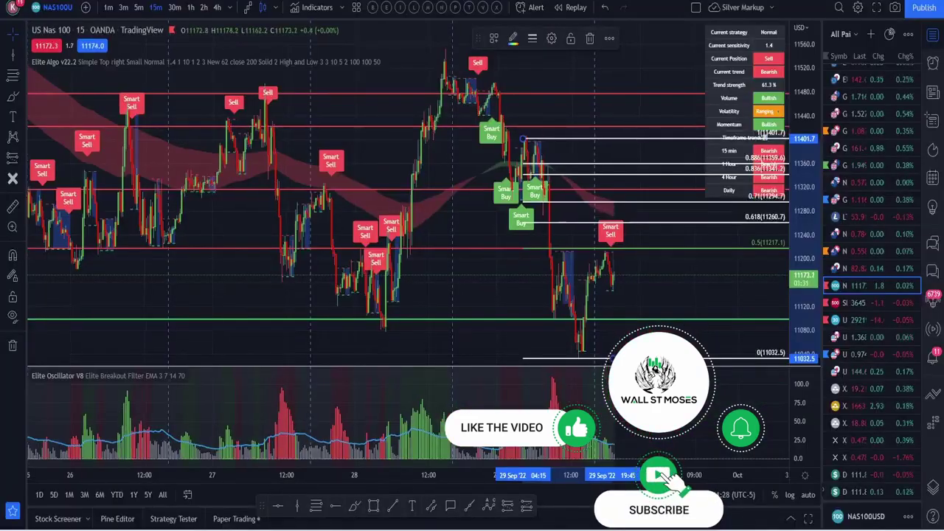
Remove all indicators and the remaining Fibonacci drawing from the NAS100 chart
{"action": "left_click", "coordinate": [16, 345]}
{"action": "left_click", "coordinate": [45, 366]}
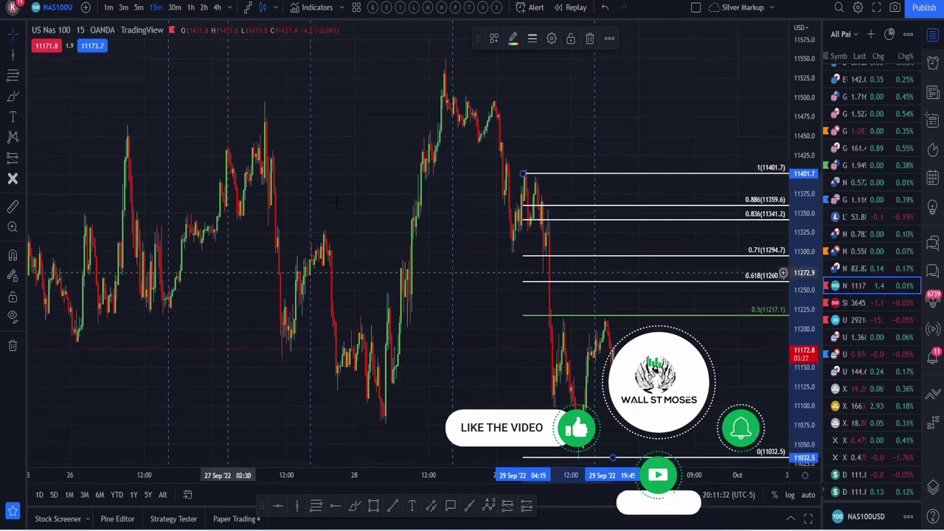
{"action": "left_click", "coordinate": [23, 345]}
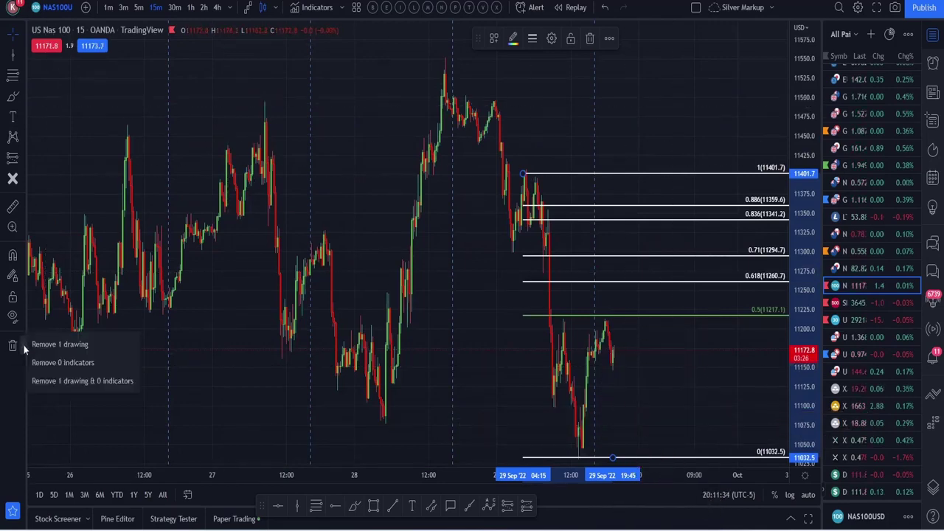
{"action": "left_click", "coordinate": [62, 381]}
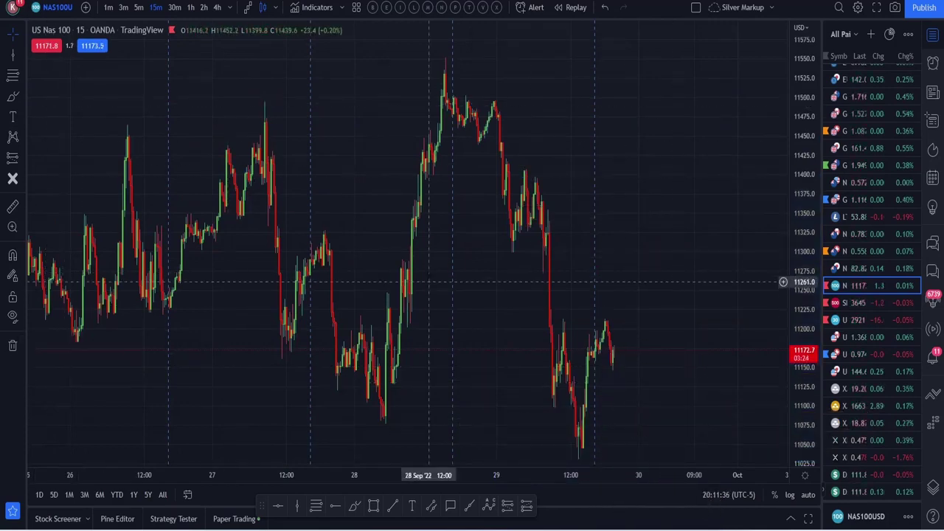
Search the indicator library for "elite"
{"action": "left_click", "coordinate": [305, 9]}
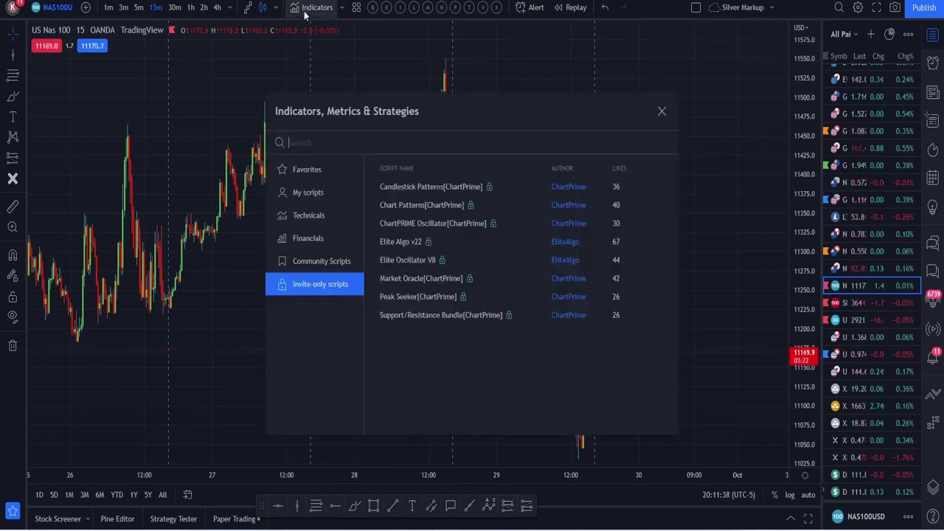
{"action": "type", "text": "elite"}
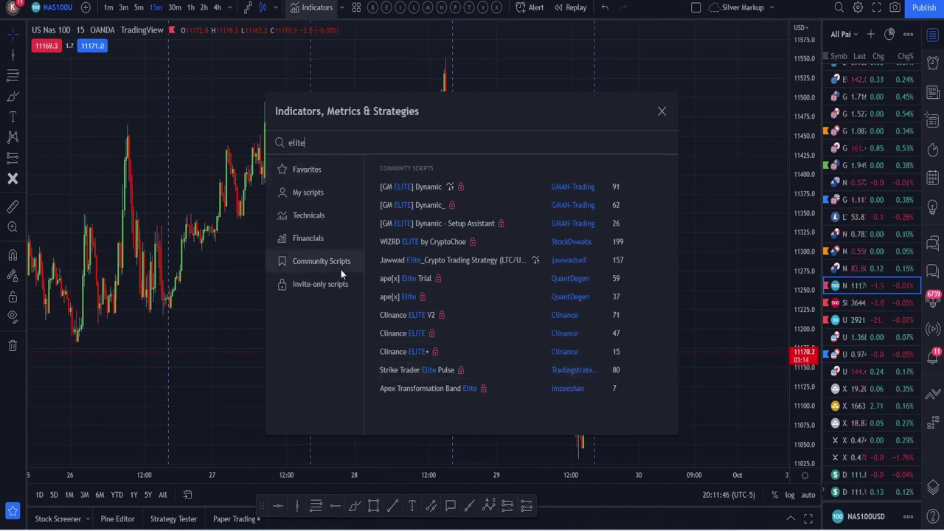
{"action": "key", "text": "BackSpace"}
{"action": "key", "text": "BackSpace"}
{"action": "key", "text": "BackSpace"}
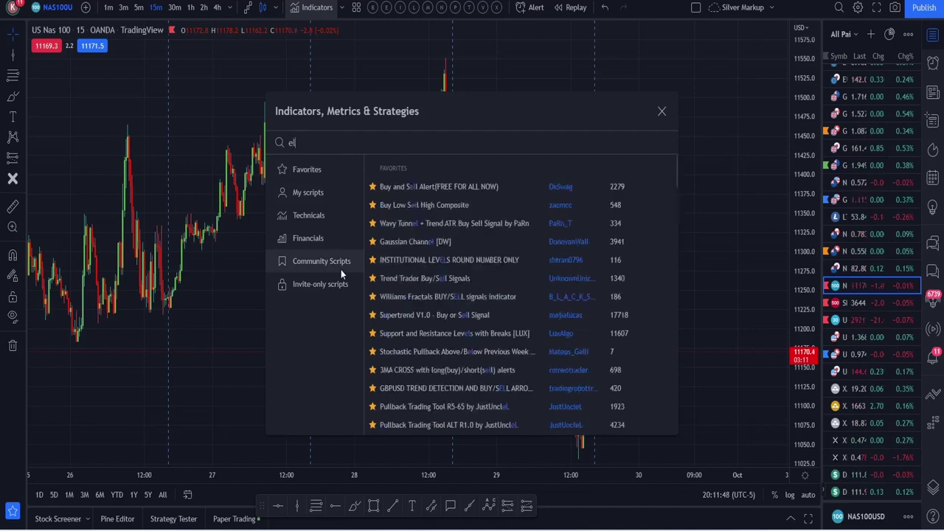
{"action": "type", "text": "ite"}
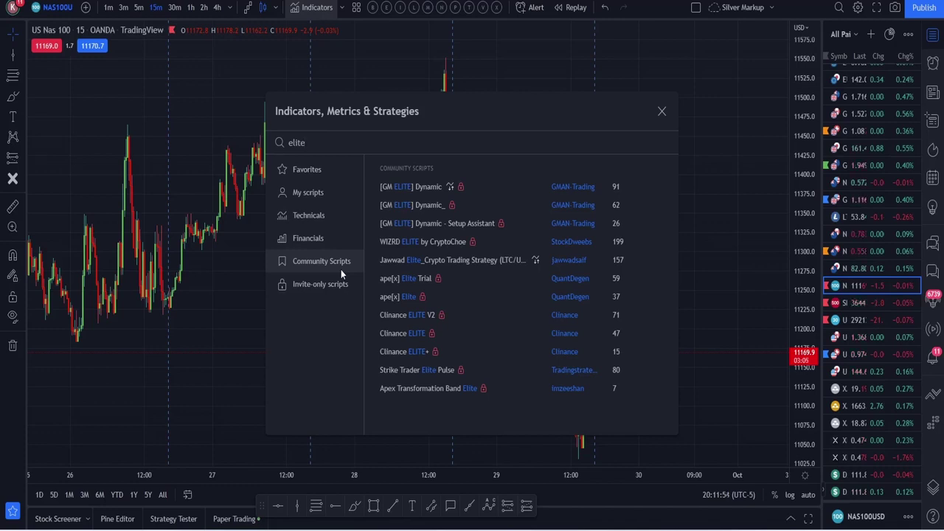
Add the Elite Algo v22 indicator from the invite-only scripts to the chart and close the indicator library
{"action": "left_click", "coordinate": [327, 285]}
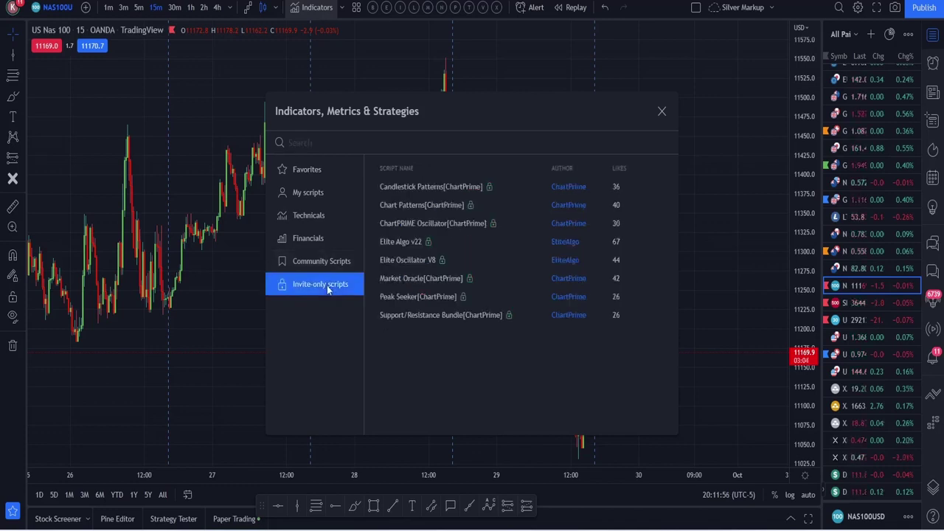
{"action": "left_click", "coordinate": [385, 245]}
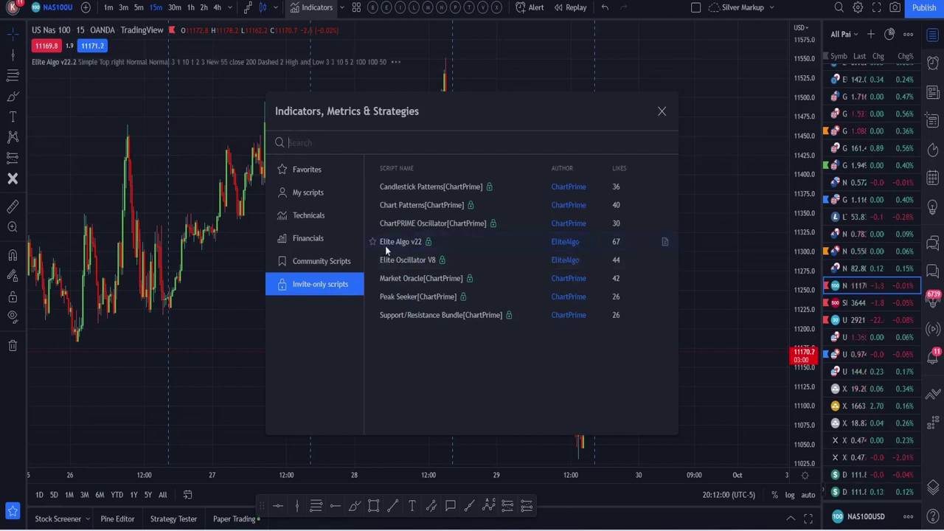
{"action": "left_click", "coordinate": [663, 109]}
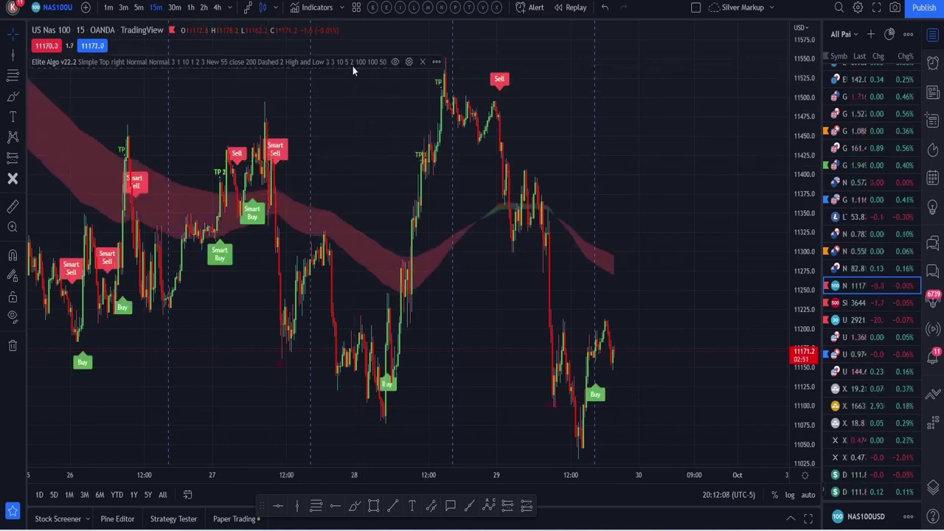
Enable the Simple dashboard in the Elite Algo settings and set its size to Small
{"action": "left_click", "coordinate": [406, 64]}
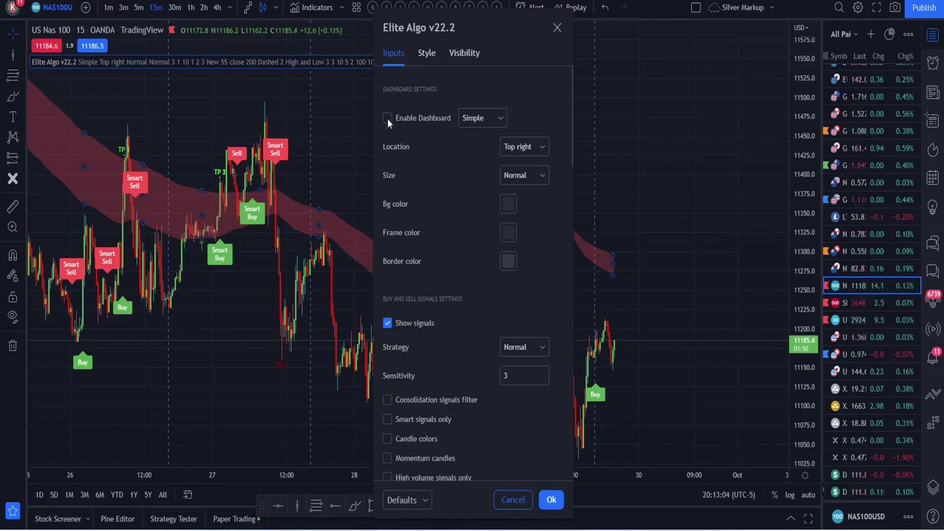
{"action": "left_click", "coordinate": [528, 174]}
{"action": "left_click", "coordinate": [527, 216]}
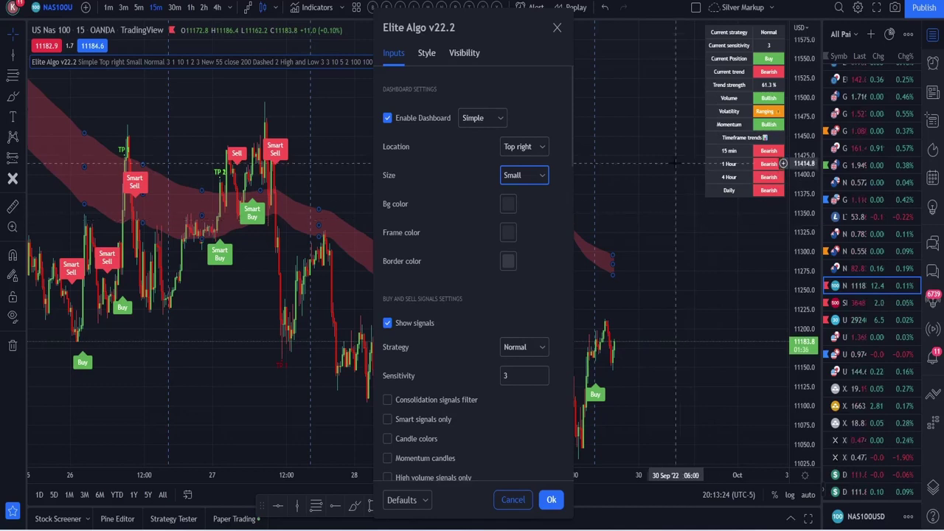
Set the Elite Algo dashboard size to Normal and close the settings
{"action": "left_click", "coordinate": [525, 177]}
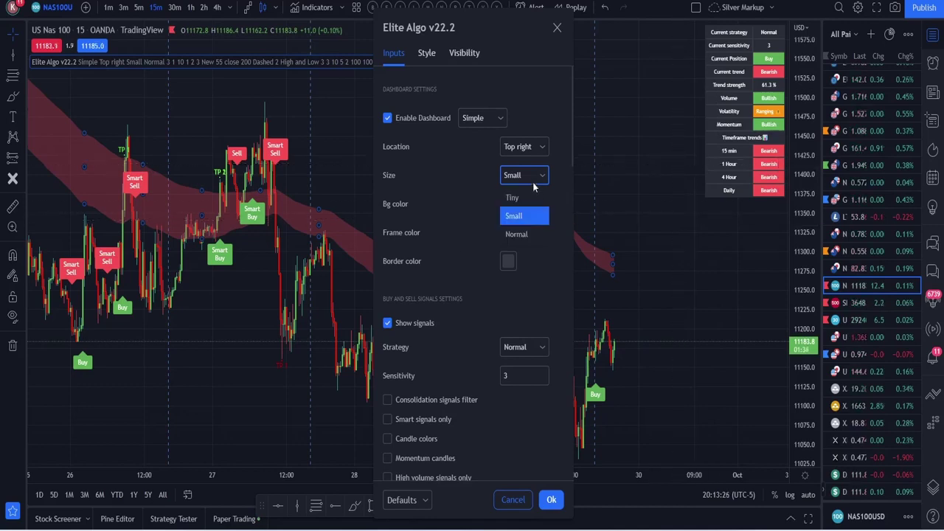
{"action": "left_click", "coordinate": [525, 235]}
{"action": "left_click", "coordinate": [557, 27]}
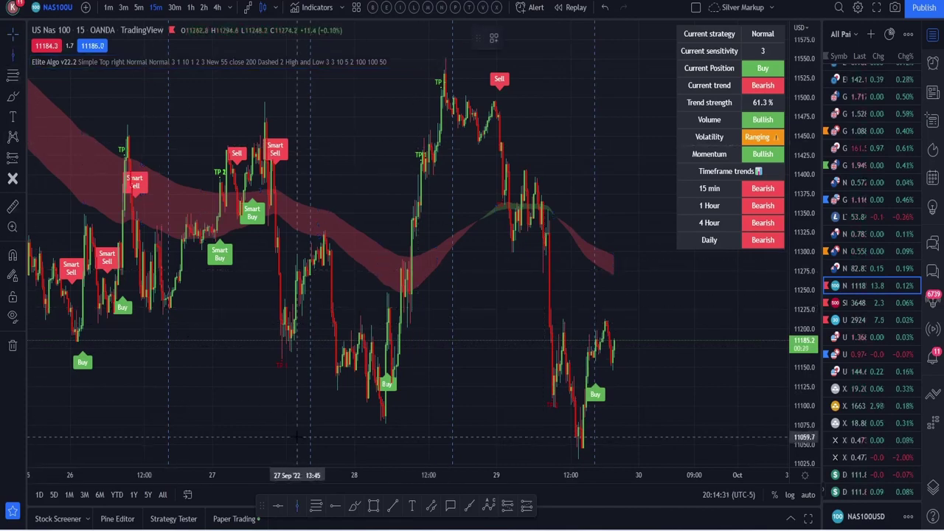
Place a horizontal ray at about 11206.0 starting from the 29 Sep '22 09:30 candle
{"action": "left_click", "coordinate": [332, 508]}
{"action": "left_click", "coordinate": [554, 324]}
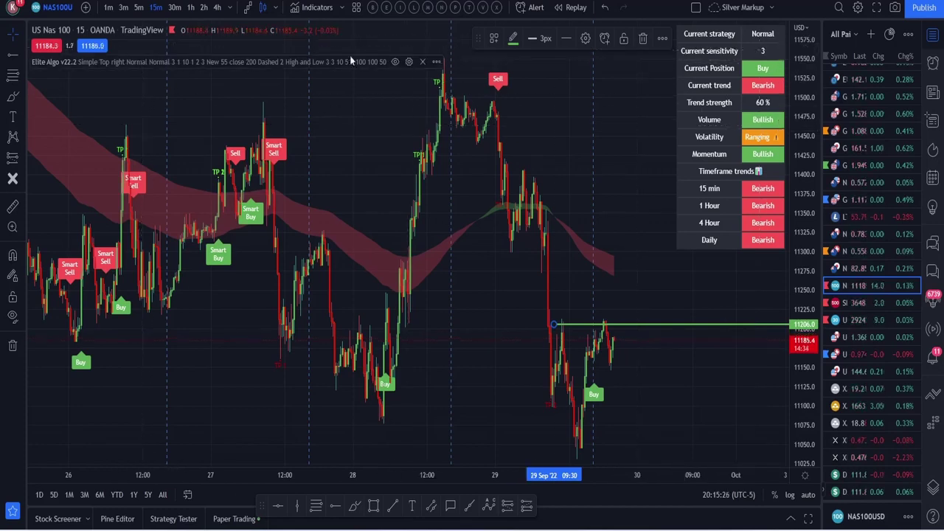
Set the Elite Algo dashboard size to Small, and toggle the buy and sell signals off and back on
{"action": "left_click", "coordinate": [408, 61]}
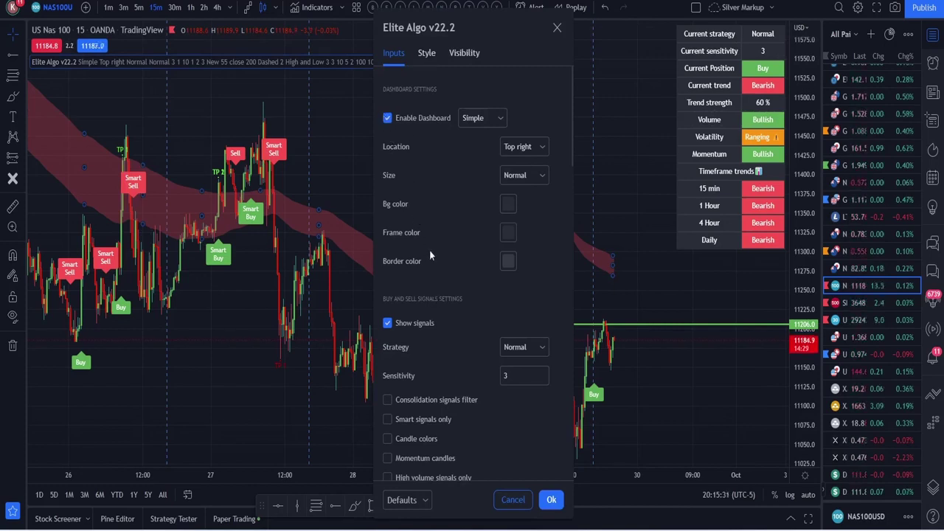
{"action": "left_click", "coordinate": [541, 177]}
{"action": "left_click", "coordinate": [538, 214]}
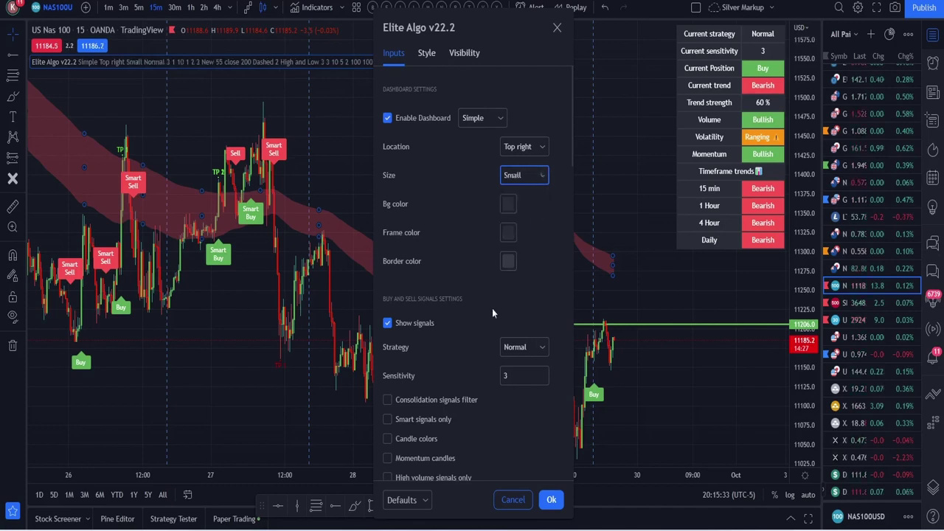
{"action": "left_click", "coordinate": [388, 323]}
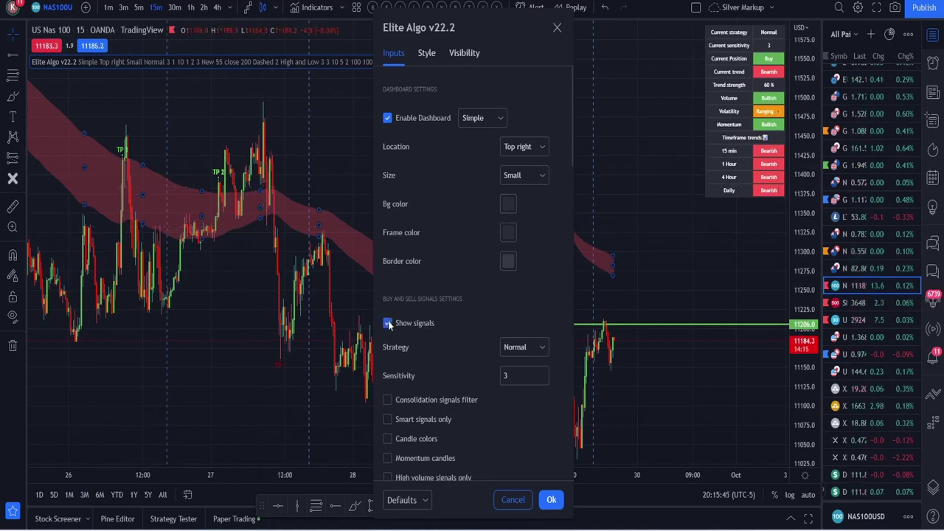
Set the buy and sell signal strategy to Confirmed and apply the settings
{"action": "left_click", "coordinate": [522, 353]}
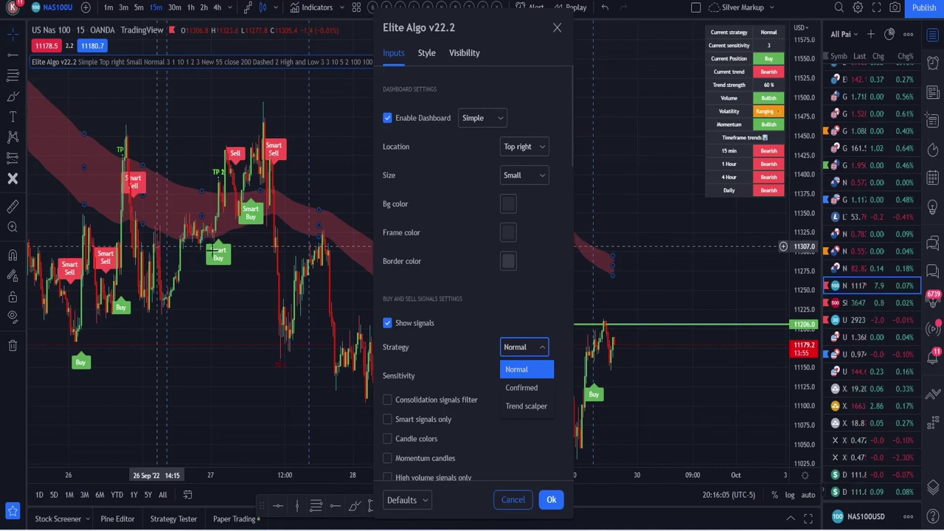
{"action": "left_click", "coordinate": [537, 391]}
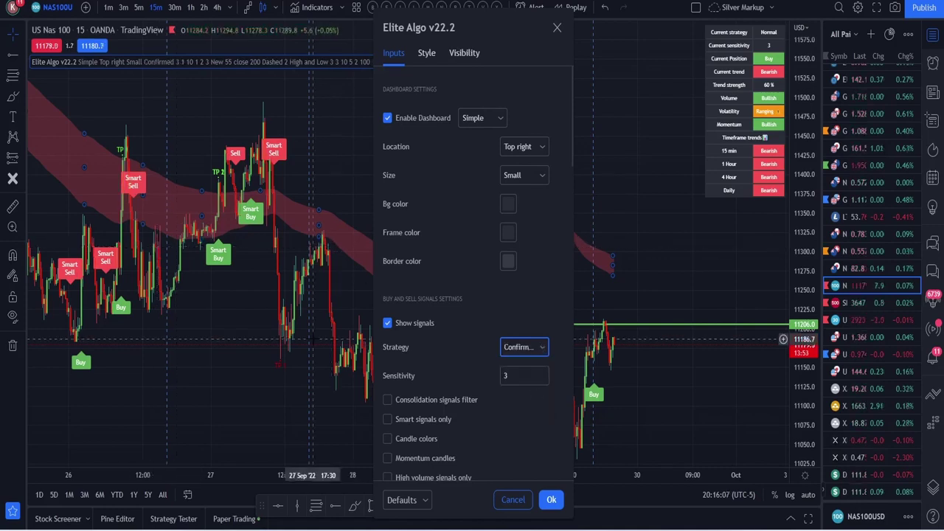
{"action": "left_click", "coordinate": [552, 500]}
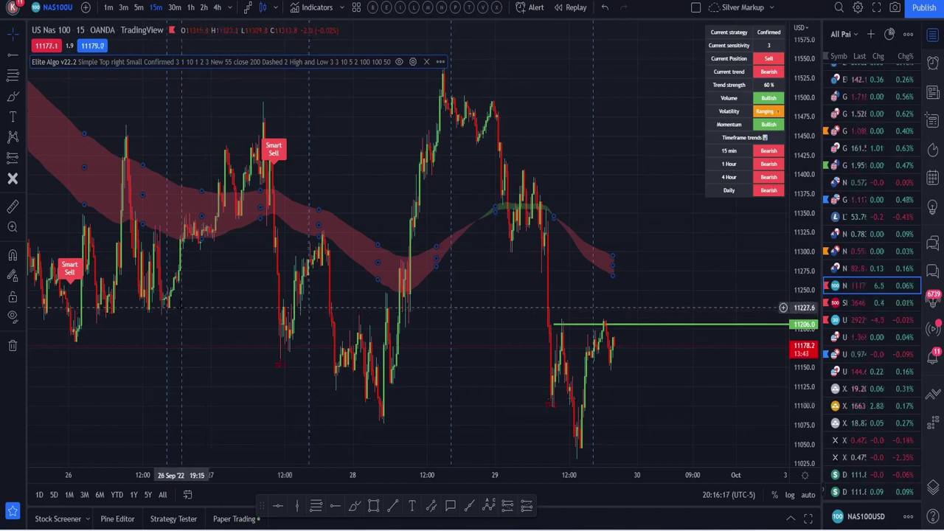
Review the signals that the Confirmed strategy plots on the chart from about 23 to 29 September
{"action": "left_click_drag", "start_coordinate": [210, 316], "coordinate": [285, 259]}
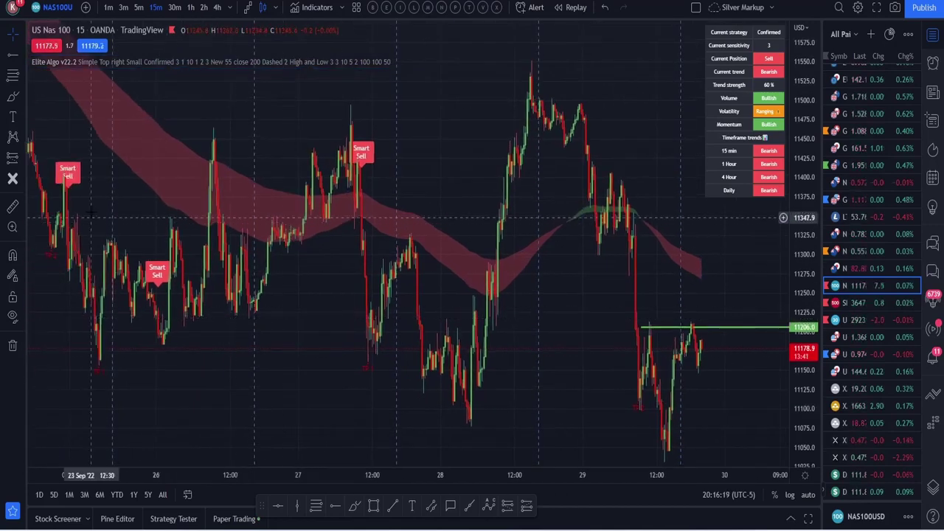
{"action": "left_click_drag", "start_coordinate": [158, 212], "coordinate": [258, 200]}
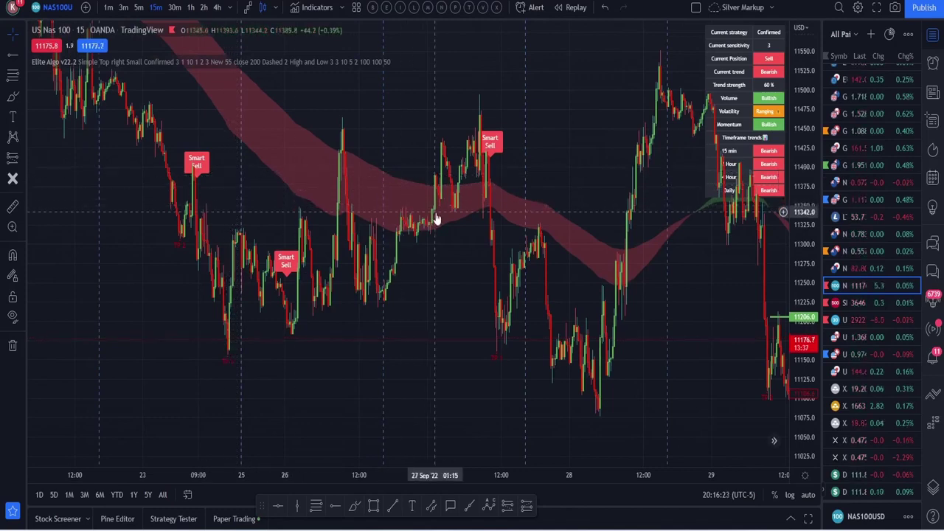
{"action": "left_click_drag", "start_coordinate": [443, 252], "coordinate": [432, 253]}
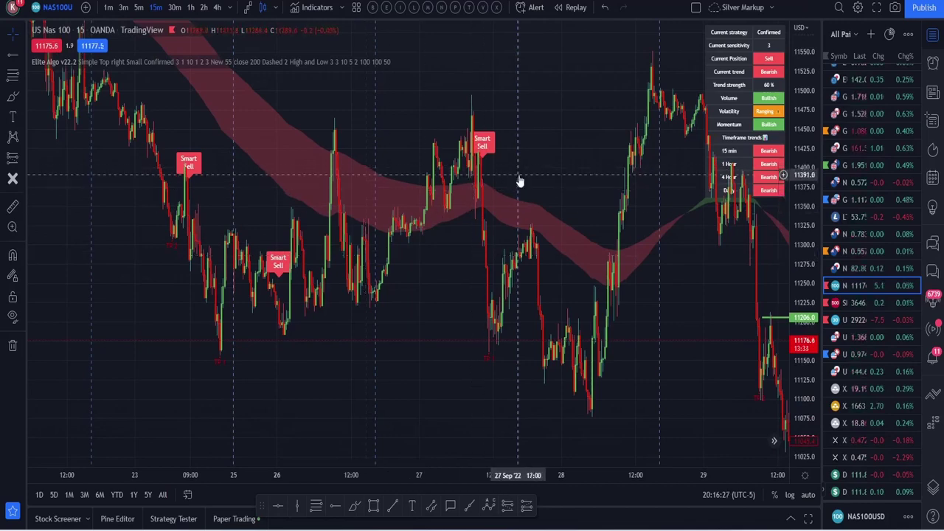
{"action": "left_click_drag", "start_coordinate": [520, 180], "coordinate": [376, 178]}
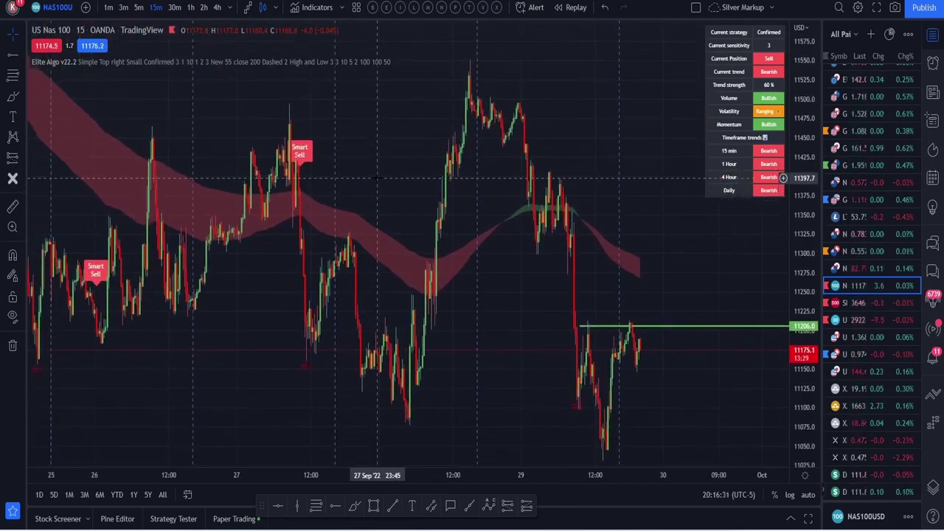
{"action": "left_click_drag", "start_coordinate": [220, 175], "coordinate": [296, 177]}
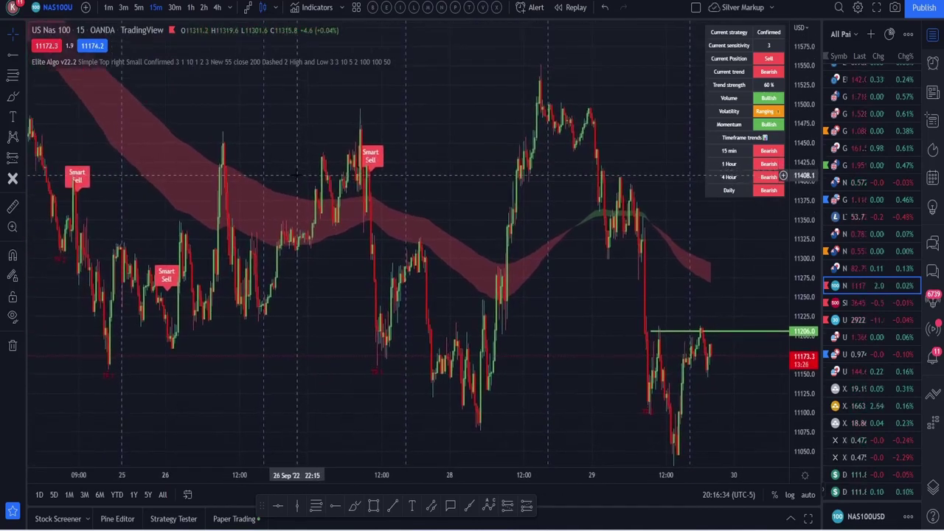
Reopen the Elite Algo input settings and set the signal strategy to Trend scalper
{"action": "left_click", "coordinate": [412, 62]}
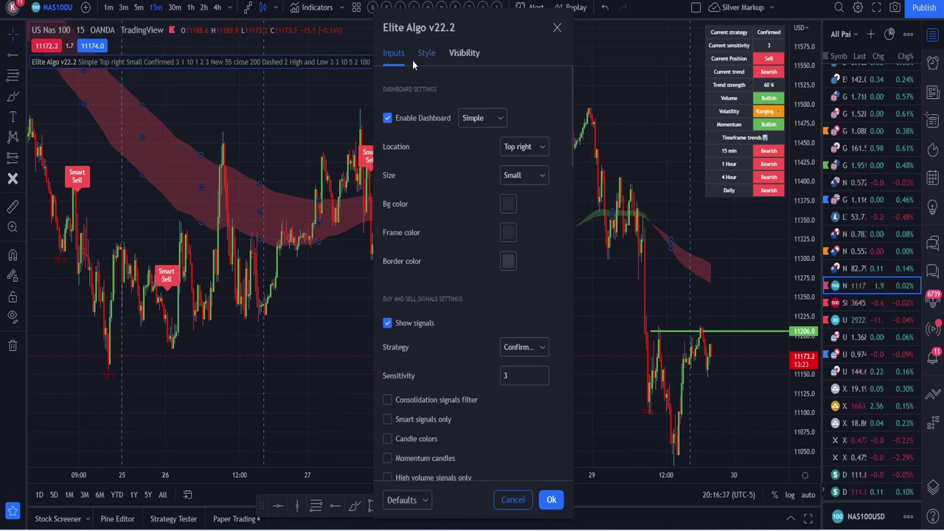
{"action": "left_click", "coordinate": [426, 53]}
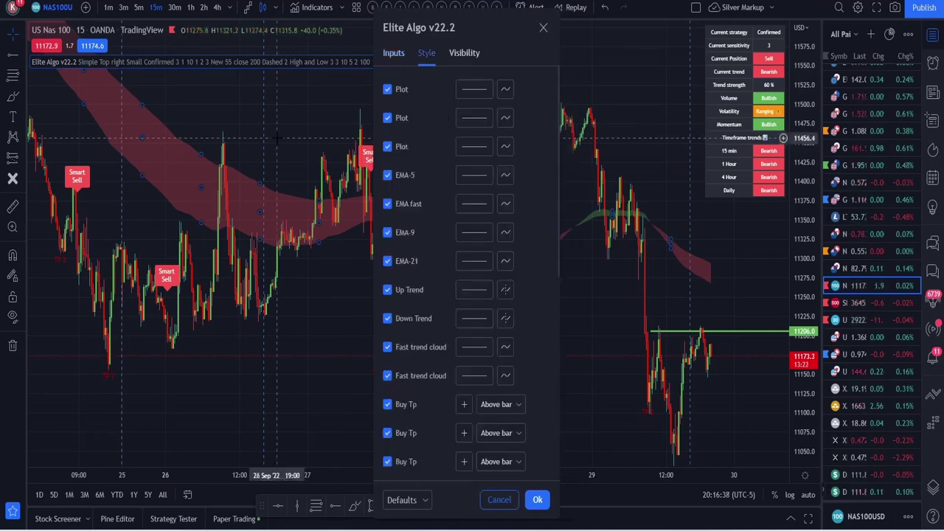
{"action": "right_click", "coordinate": [388, 56]}
{"action": "left_click", "coordinate": [389, 55]}
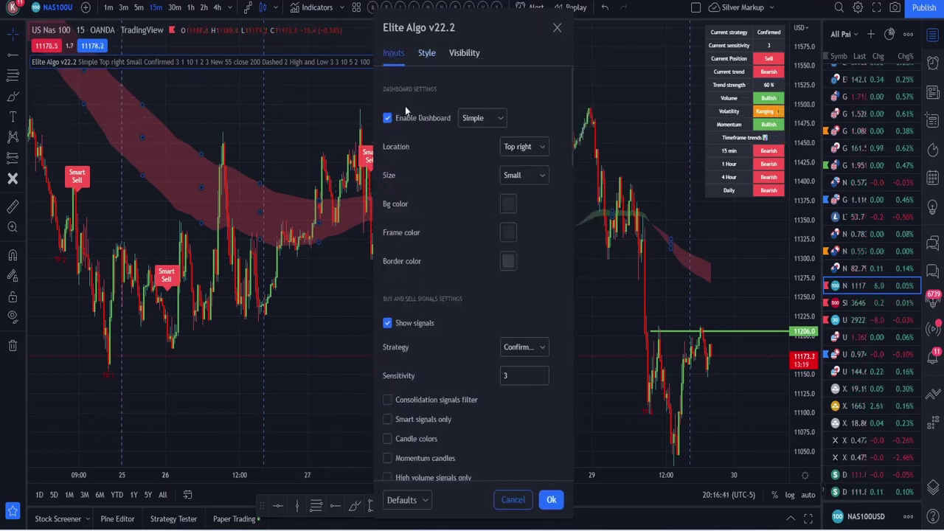
{"action": "left_click", "coordinate": [524, 348]}
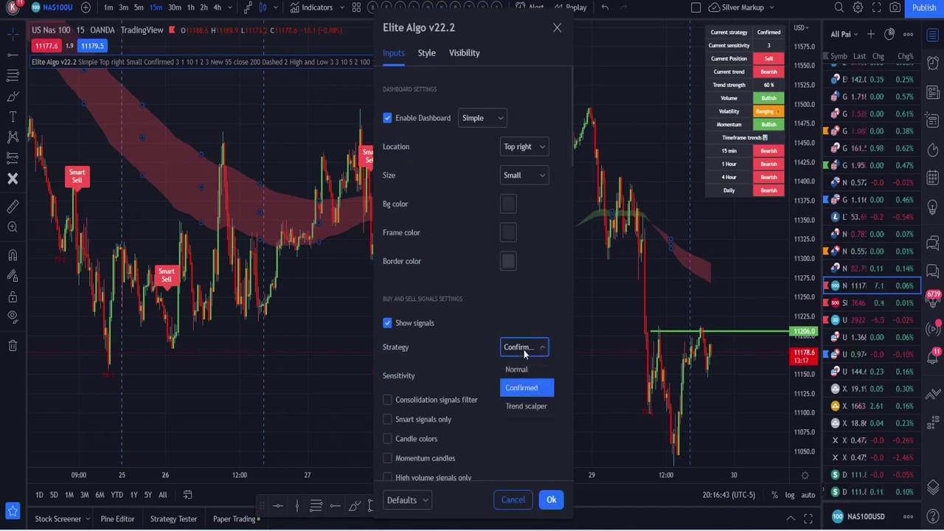
{"action": "left_click", "coordinate": [523, 407]}
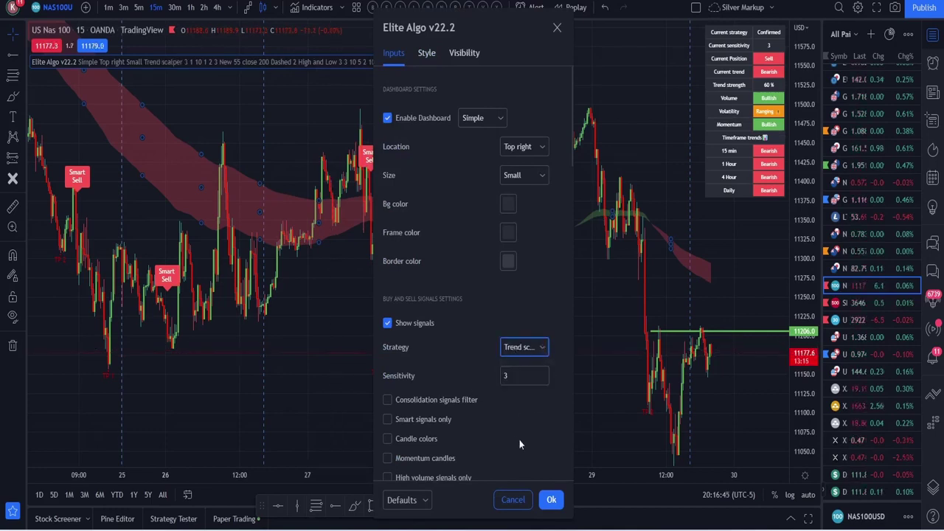
Apply the Trend scalper strategy and mark the start of the green ribbon with a vertical line at 28 Sep '22 05:15
{"action": "left_click", "coordinate": [551, 499]}
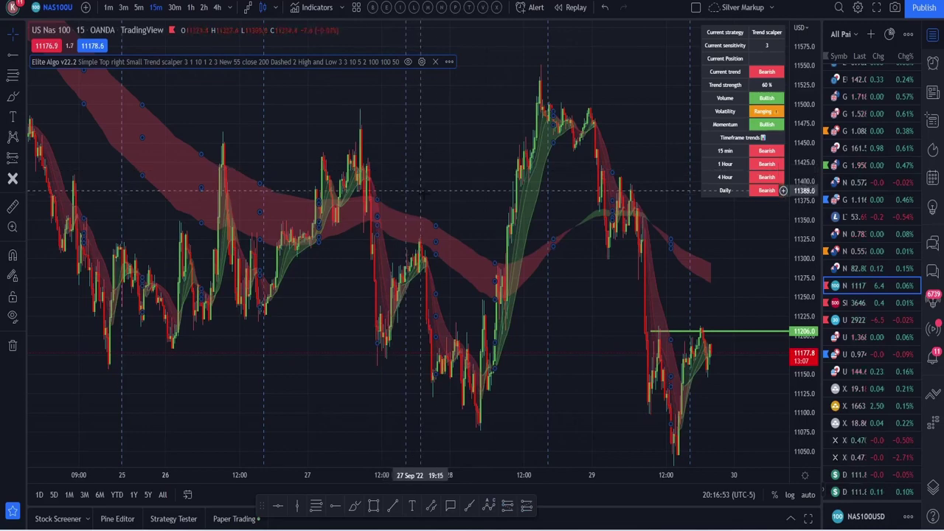
{"action": "left_click_drag", "start_coordinate": [459, 197], "coordinate": [440, 197]}
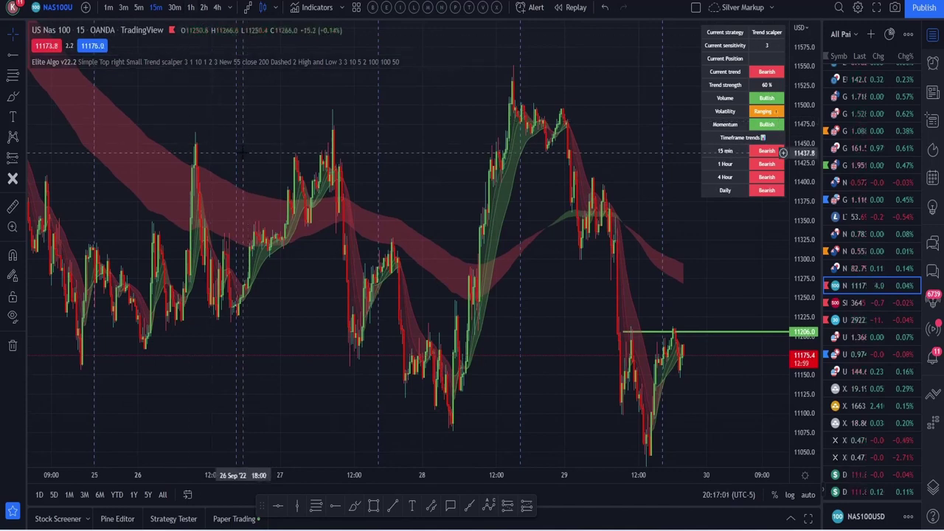
{"action": "mouse_move", "coordinate": [274, 68]}
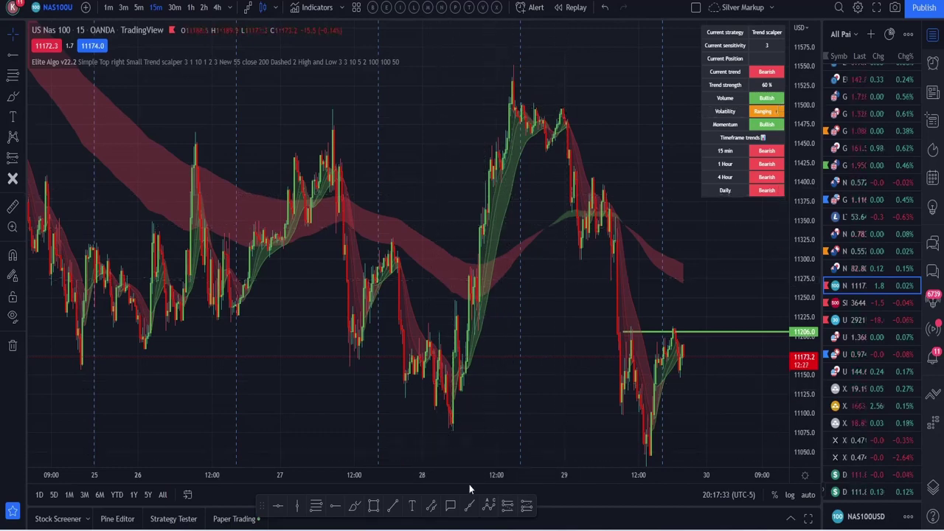
{"action": "scroll", "coordinate": [469, 479], "scroll_direction": "up", "scroll_amount": 3}
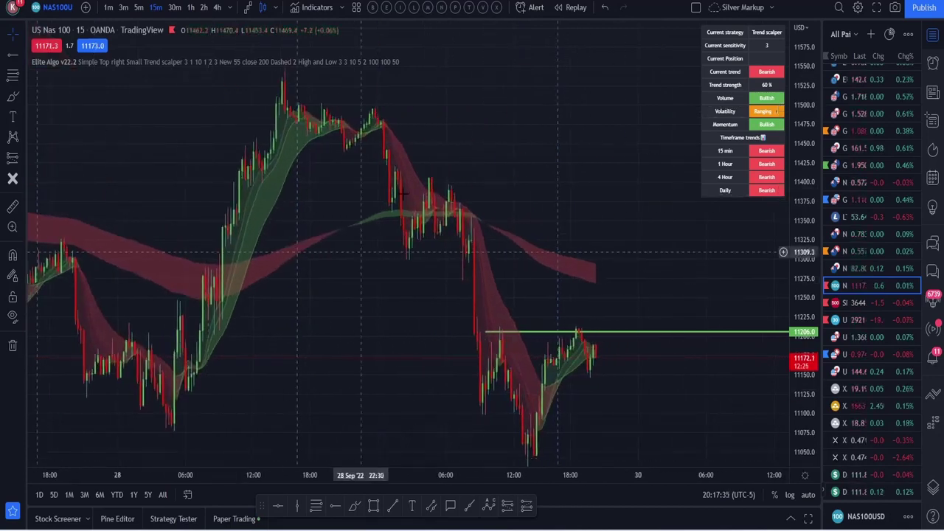
{"action": "left_click_drag", "start_coordinate": [248, 310], "coordinate": [480, 355]}
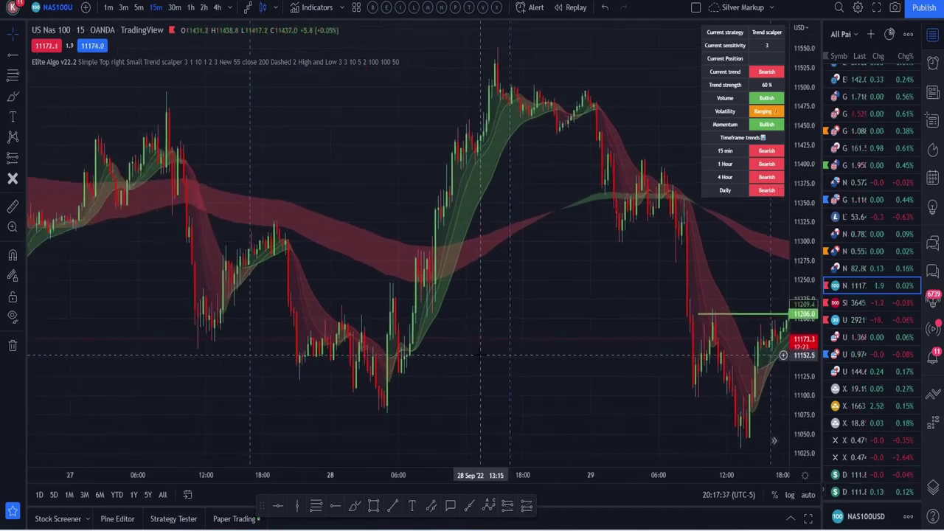
{"action": "scroll", "coordinate": [380, 478], "scroll_direction": "up", "scroll_amount": 2}
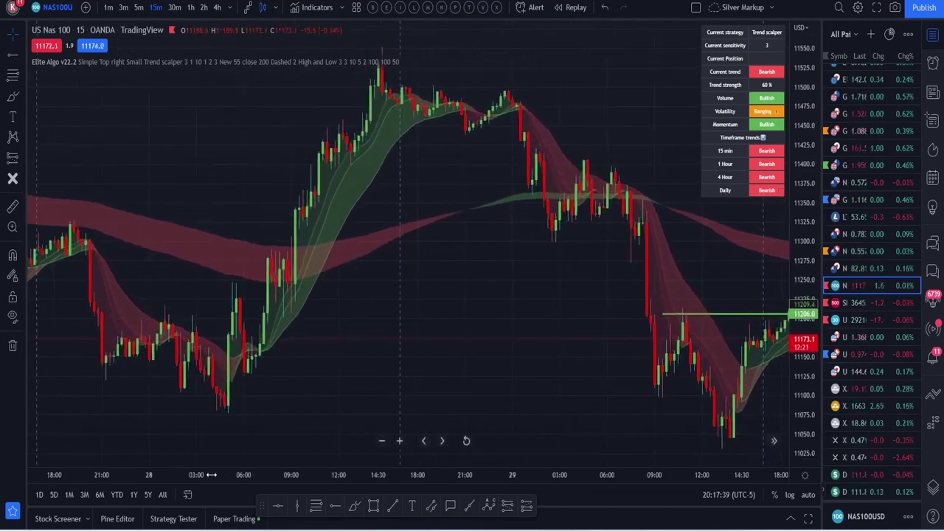
{"action": "left_click_drag", "start_coordinate": [354, 409], "coordinate": [563, 393]}
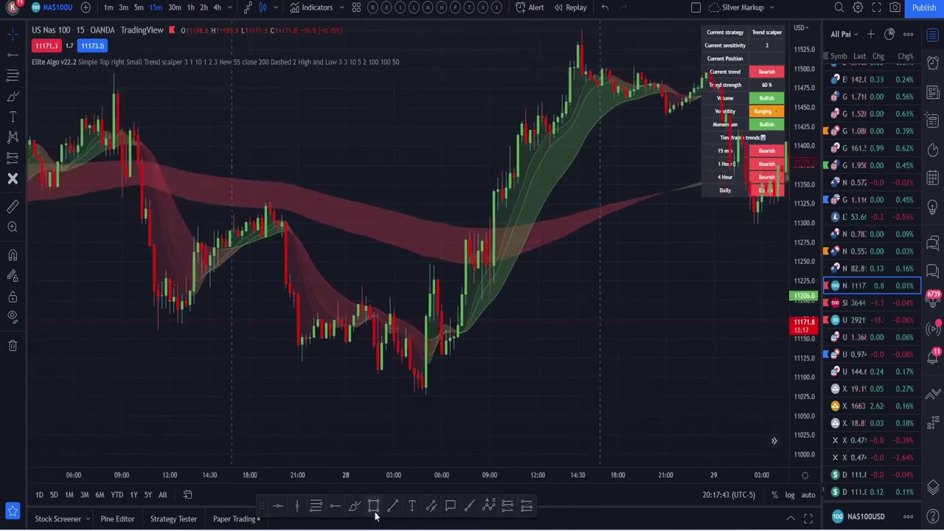
{"action": "left_click", "coordinate": [430, 352]}
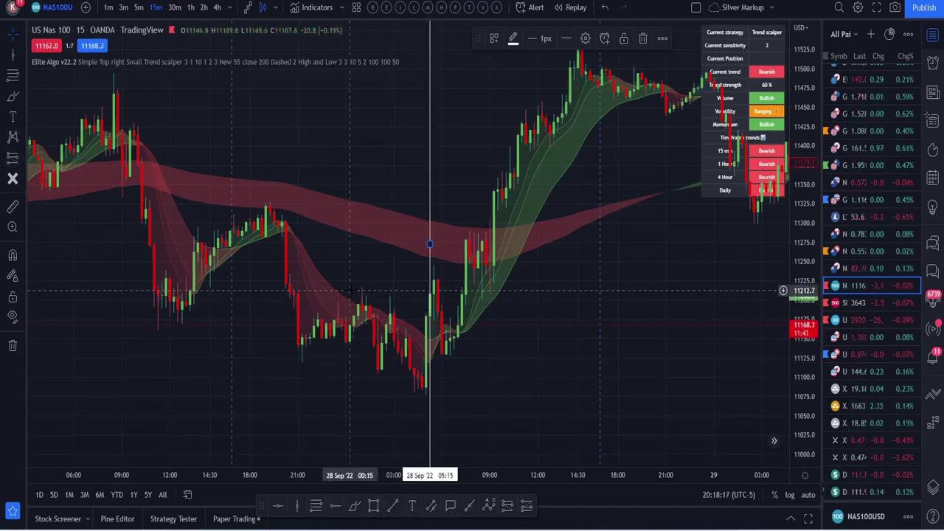
Place a long position at the 28 Sep '22 05:15 line with entry 11206.0, stop 11075.3 and target 11469.0
{"action": "left_click", "coordinate": [21, 163]}
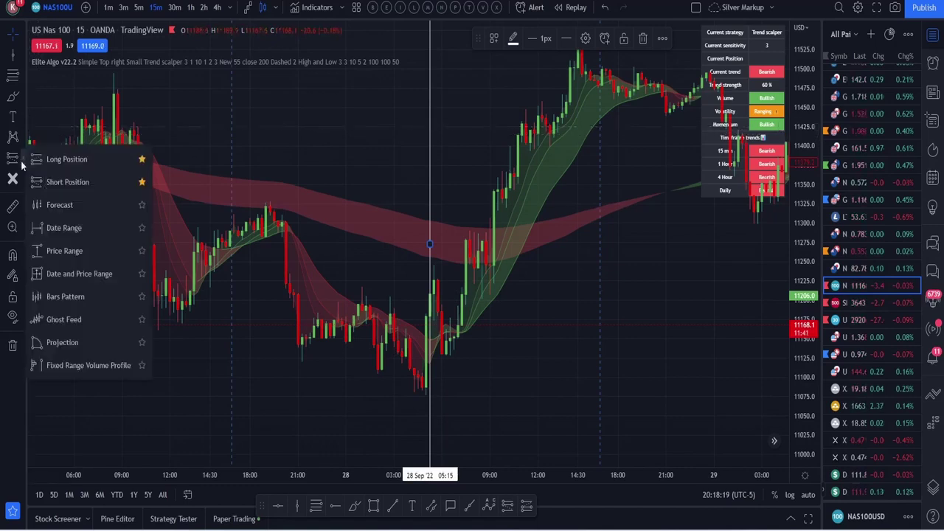
{"action": "left_click", "coordinate": [71, 165]}
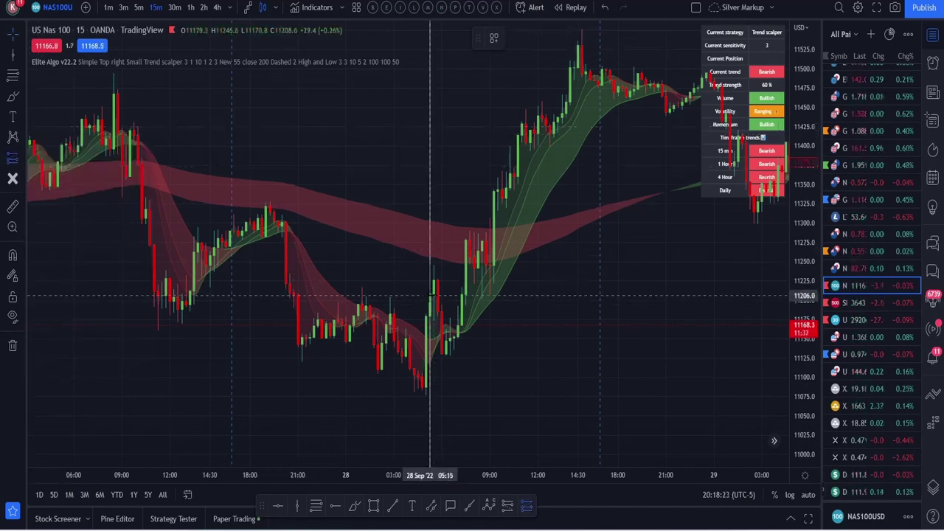
{"action": "left_click", "coordinate": [430, 296]}
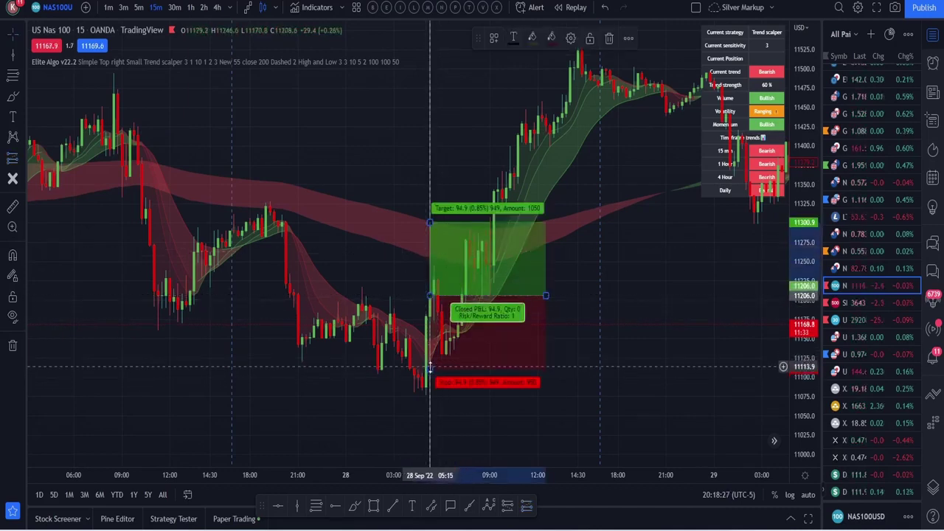
{"action": "left_click_drag", "start_coordinate": [430, 369], "coordinate": [431, 396]}
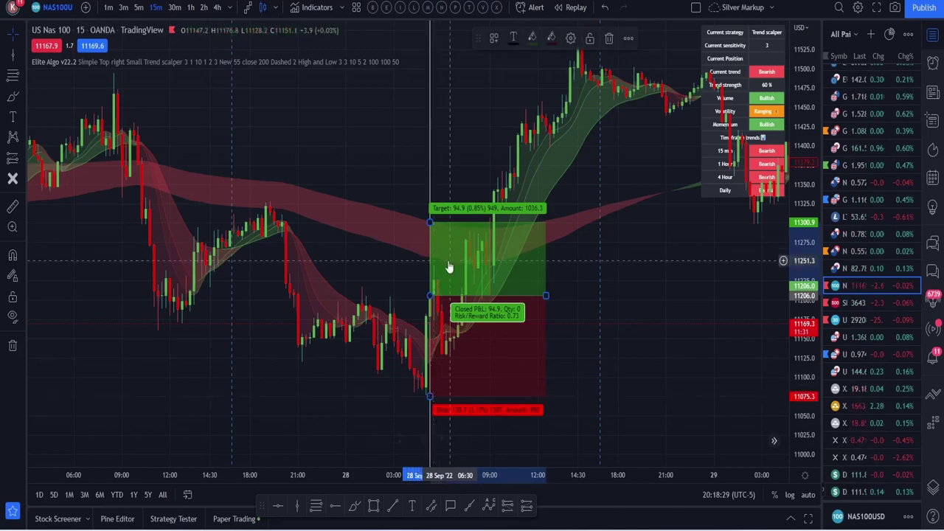
{"action": "mouse_move", "coordinate": [431, 220]}
{"action": "left_mouse_down"}
{"action": "mouse_move", "coordinate": [444, 28]}
{"action": "mouse_move", "coordinate": [413, 103]}
{"action": "mouse_move", "coordinate": [413, 190]}
{"action": "mouse_move", "coordinate": [431, 164]}
{"action": "mouse_move", "coordinate": [431, 227]}
{"action": "left_mouse_up"}
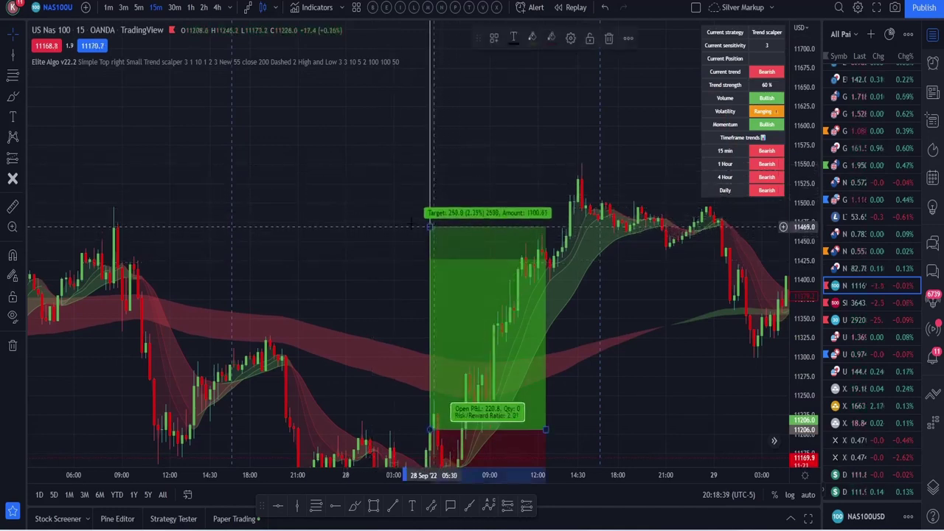
{"action": "left_click", "coordinate": [382, 216]}
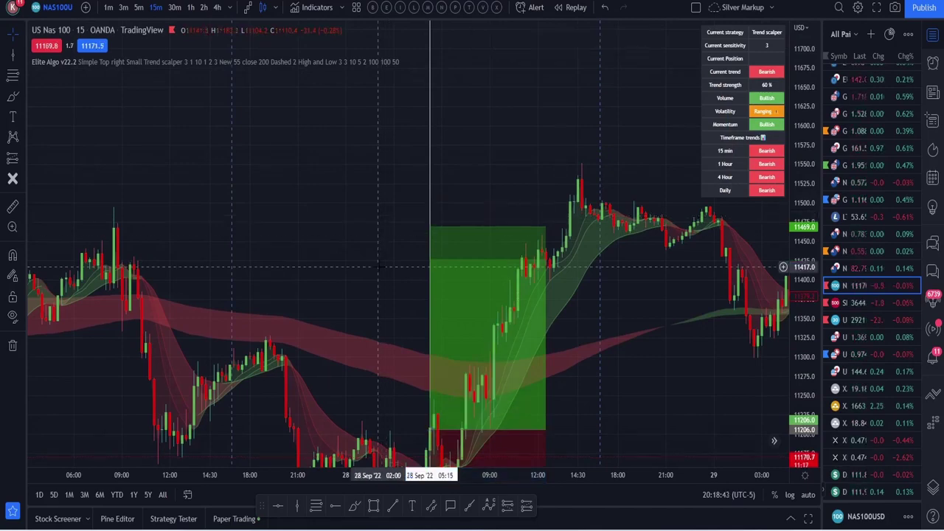
Examine the whole long position on the chart and delete it
{"action": "left_click_drag", "start_coordinate": [378, 266], "coordinate": [343, 133]}
{"action": "left_click", "coordinate": [436, 375]}
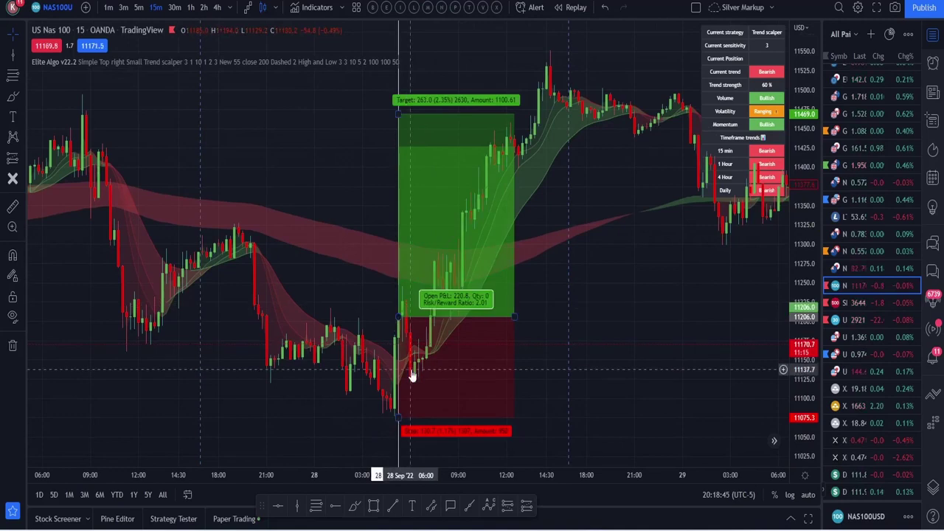
{"action": "left_click", "coordinate": [411, 184]}
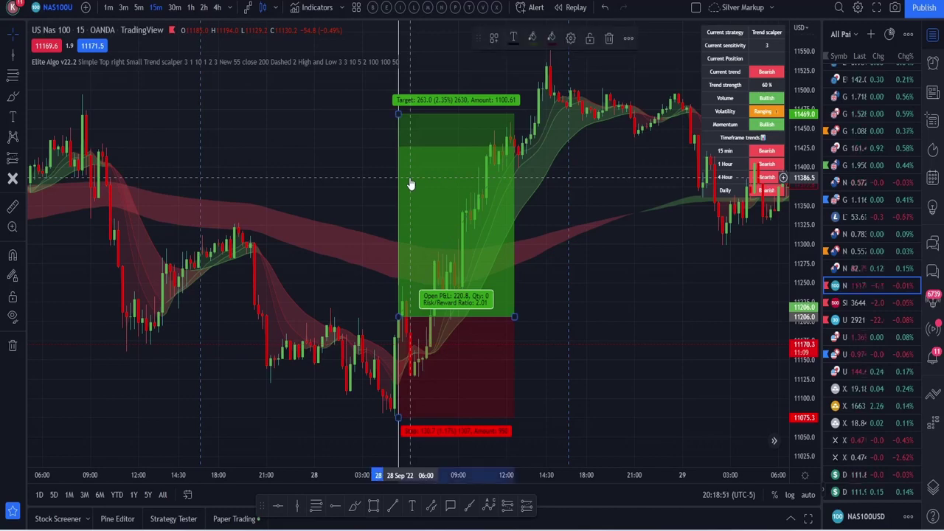
{"action": "key", "text": "Delete"}
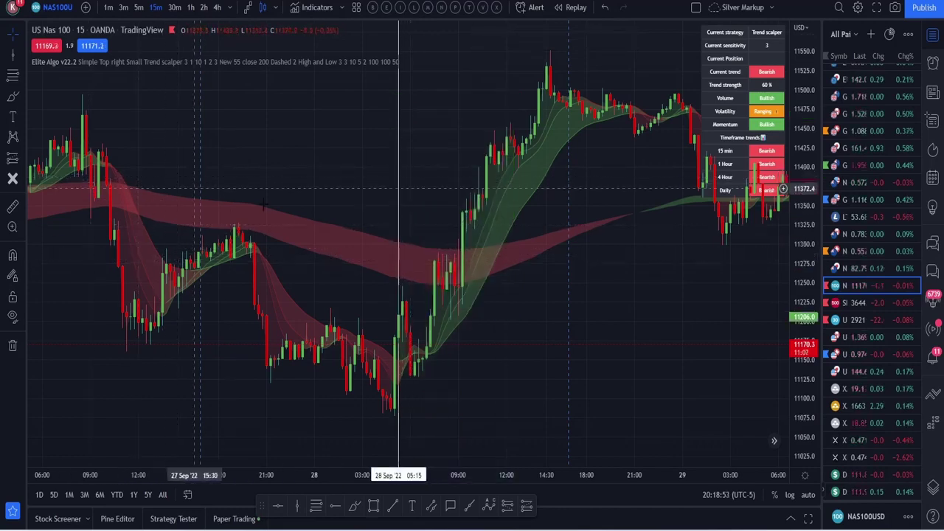
Mark the start of the red ribbon with a second vertical line at 27 Sep '22 20:15
{"action": "left_click", "coordinate": [13, 56]}
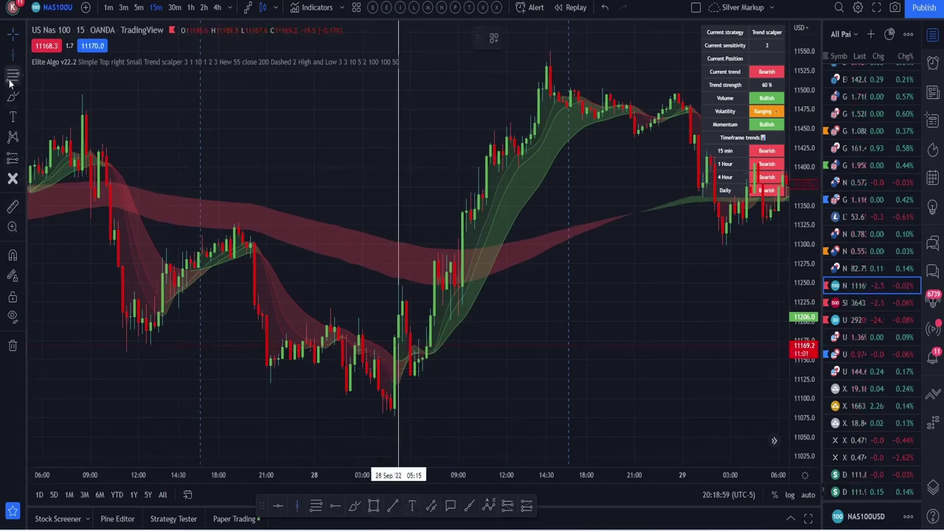
{"action": "left_click", "coordinate": [254, 242]}
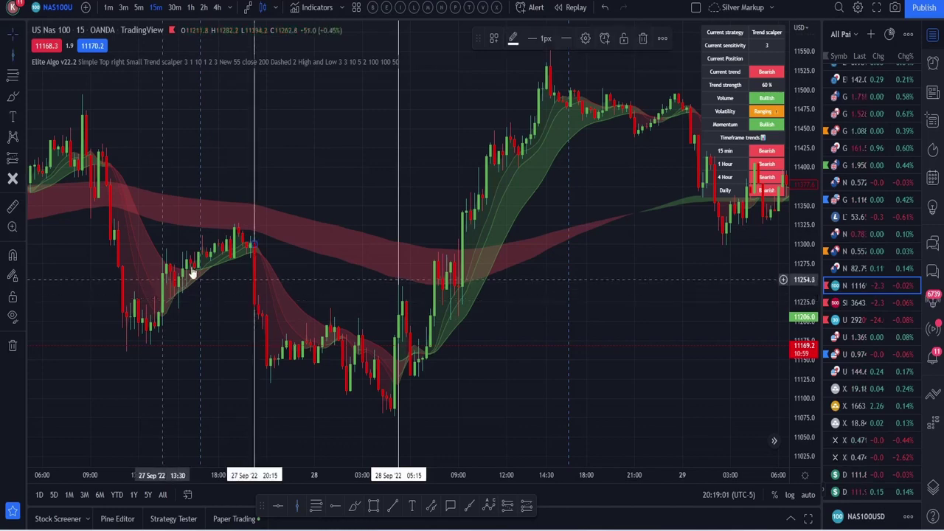
{"action": "left_click", "coordinate": [193, 273]}
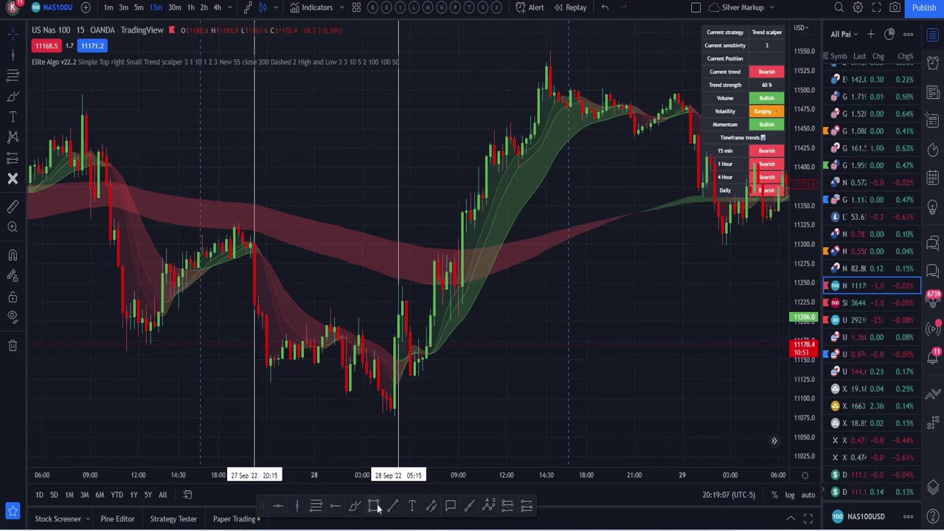
Place a short position at 27 Sep '22 20:15 with entry 11220.9, stop 11324.1 and target 11081.2, and delete it
{"action": "left_click", "coordinate": [508, 507]}
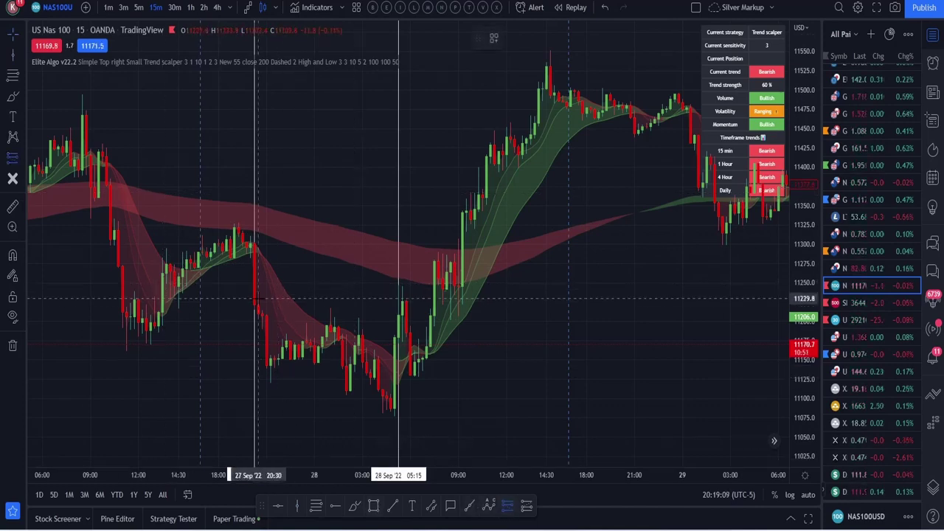
{"action": "left_click", "coordinate": [255, 304]}
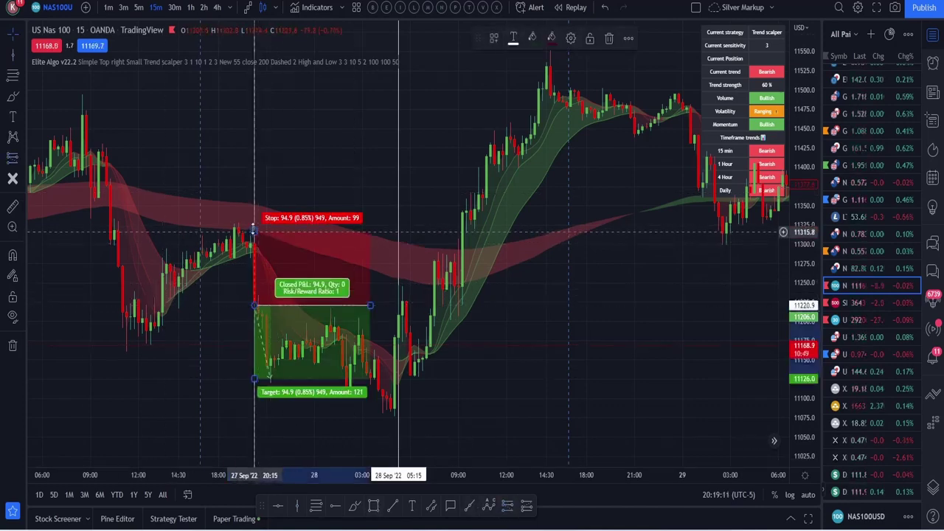
{"action": "left_click_drag", "start_coordinate": [253, 231], "coordinate": [254, 225]}
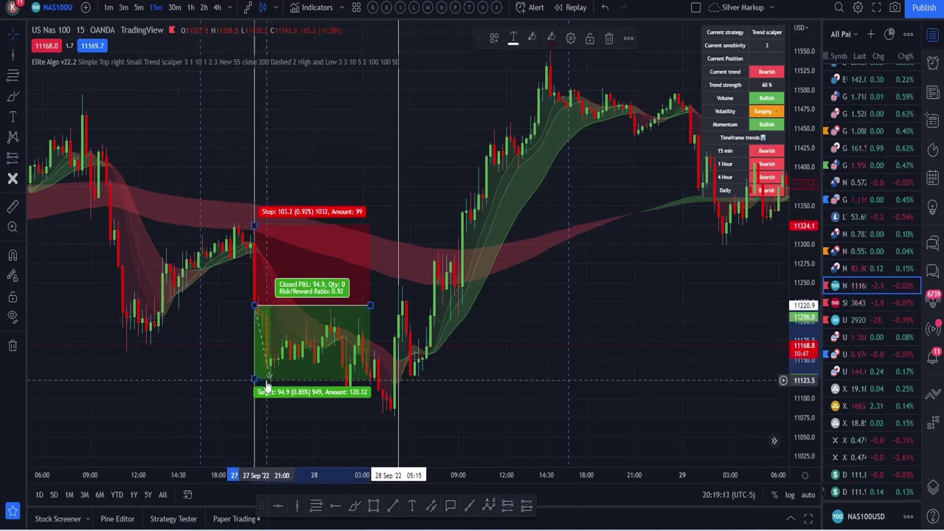
{"action": "left_click_drag", "start_coordinate": [254, 378], "coordinate": [258, 387]}
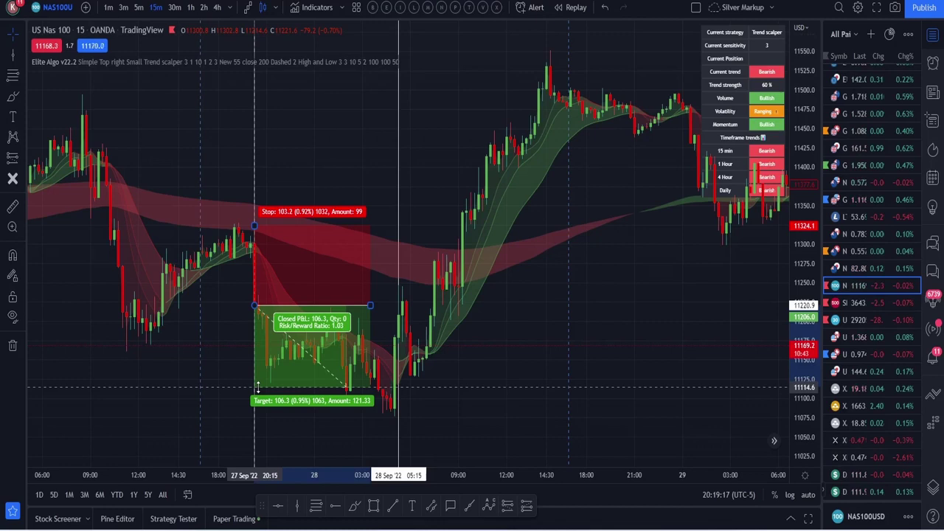
{"action": "left_click_drag", "start_coordinate": [257, 387], "coordinate": [266, 413]}
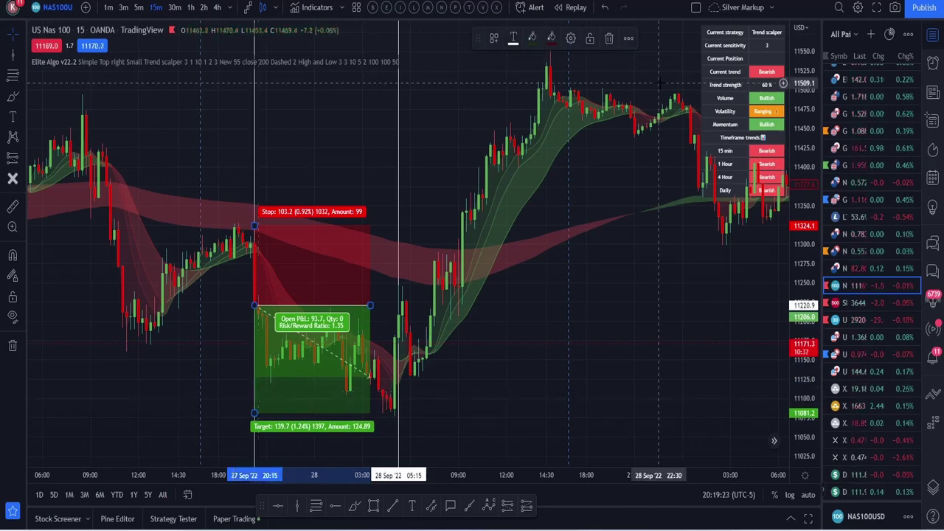
{"action": "key", "text": "Delete"}
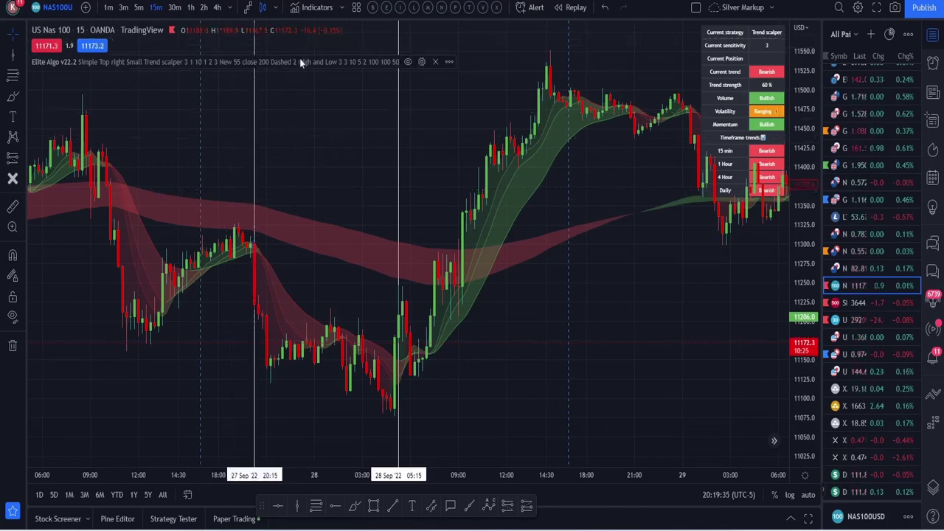
Reopen the Elite Algo input settings, keep the dashboard type on Simple and set the signal strategy to Normal
{"action": "left_click", "coordinate": [421, 61]}
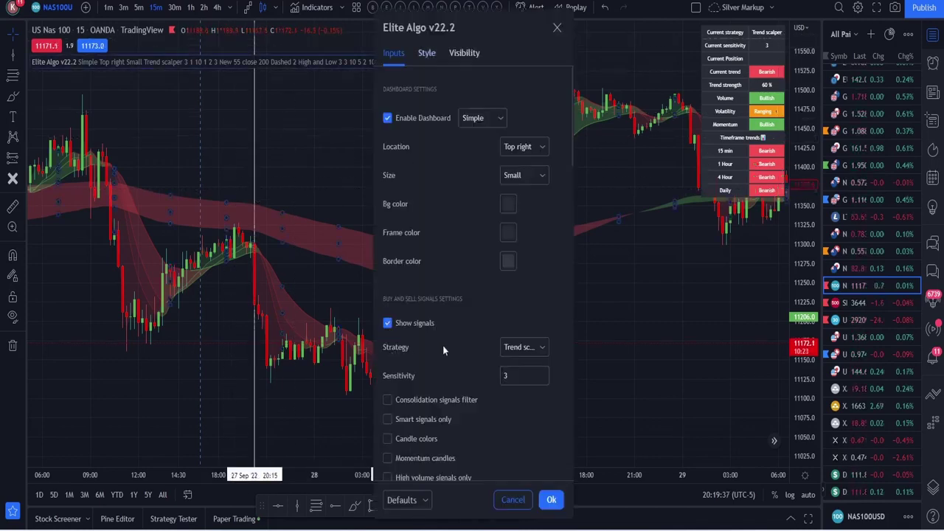
{"action": "scroll", "coordinate": [443, 346], "scroll_direction": "down", "scroll_amount": 1}
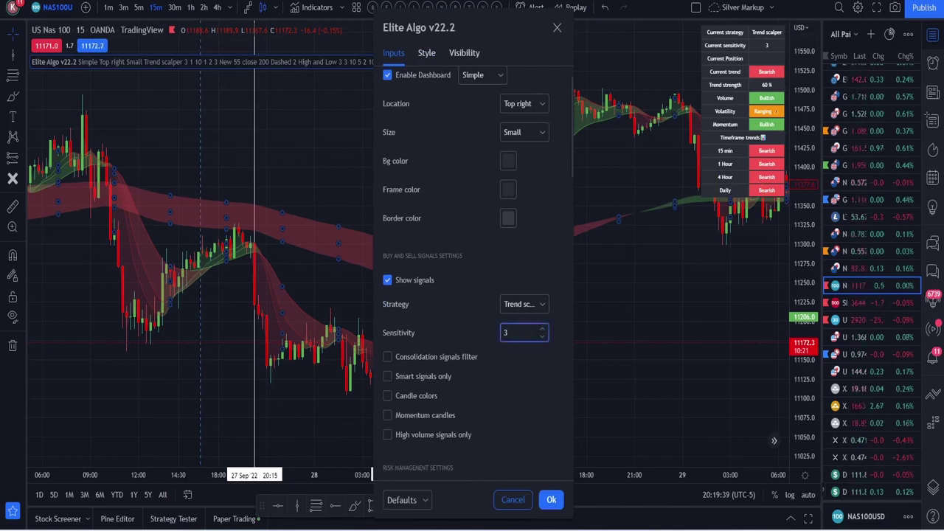
{"action": "scroll", "coordinate": [546, 170], "scroll_direction": "up", "scroll_amount": 1}
{"action": "scroll", "coordinate": [545, 167], "scroll_direction": "up", "scroll_amount": 1}
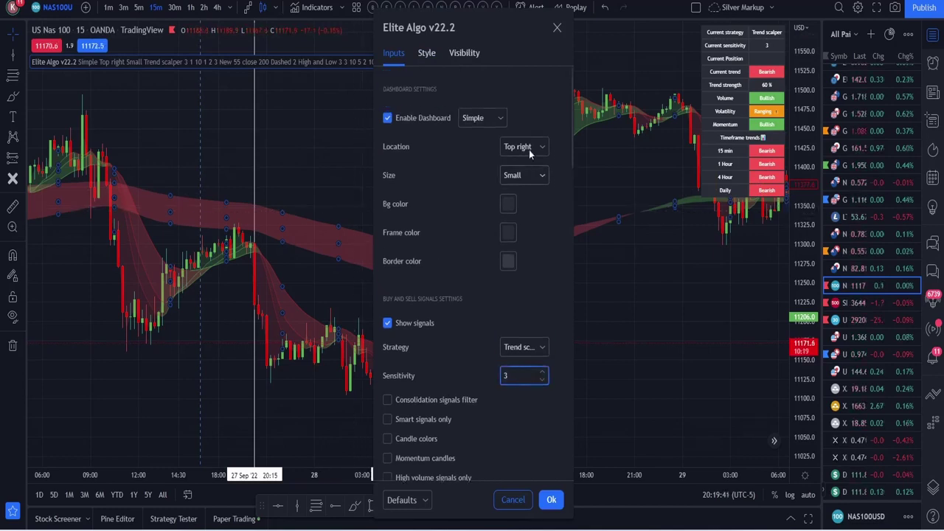
{"action": "left_click", "coordinate": [469, 123]}
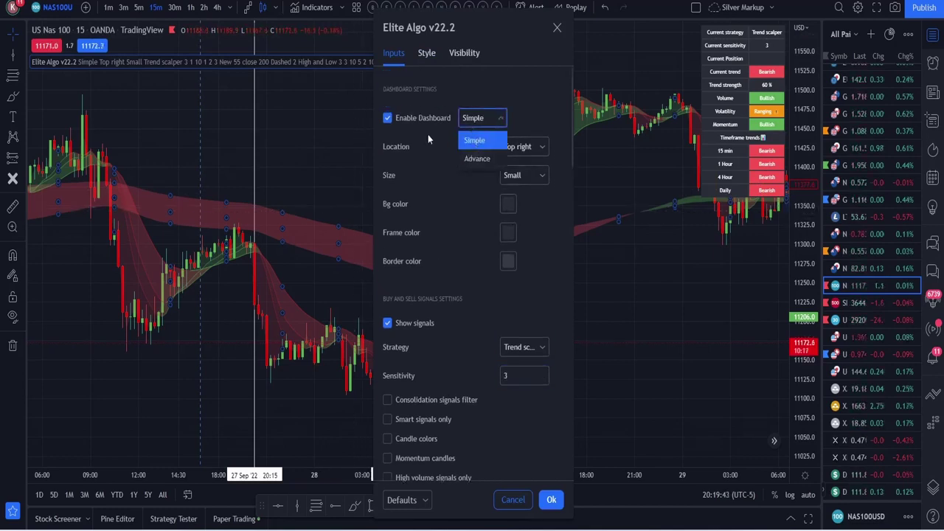
{"action": "left_click", "coordinate": [483, 141]}
{"action": "left_click", "coordinate": [524, 346]}
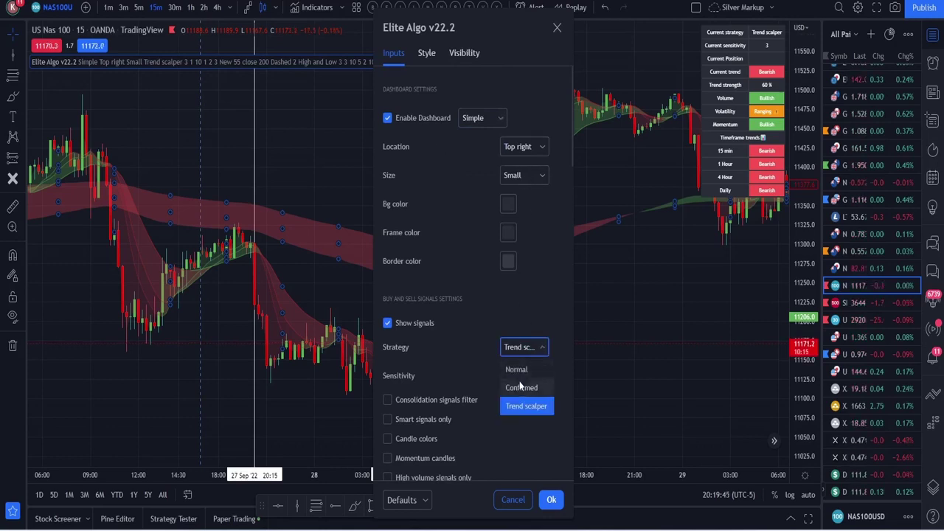
{"action": "left_click", "coordinate": [516, 369]}
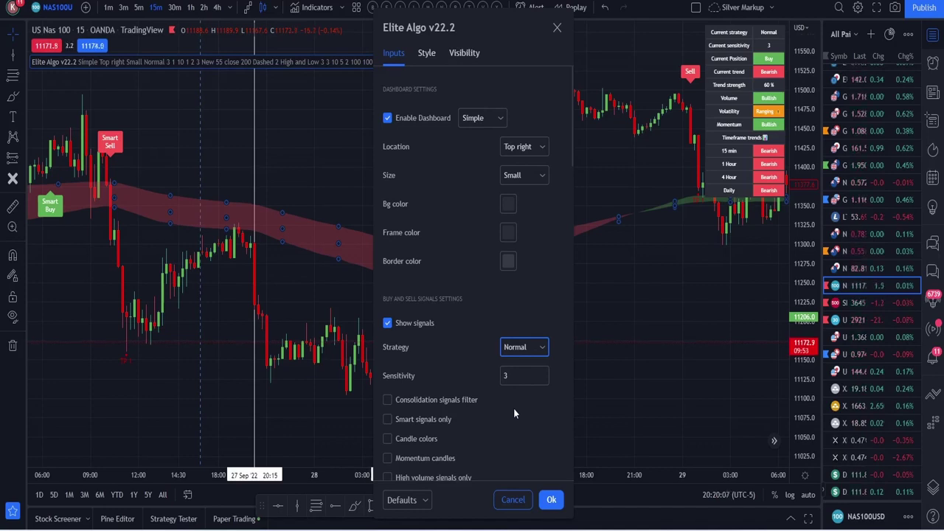
Set the signal sensitivity to 1.7, apply the settings and view the signals from about 21 to 29 September
{"action": "left_click", "coordinate": [514, 376]}
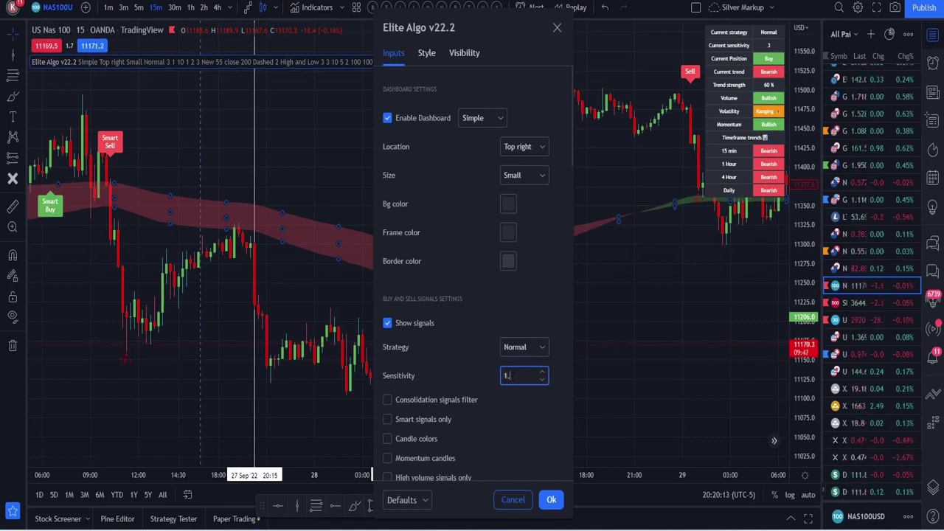
{"action": "left_click", "coordinate": [550, 500]}
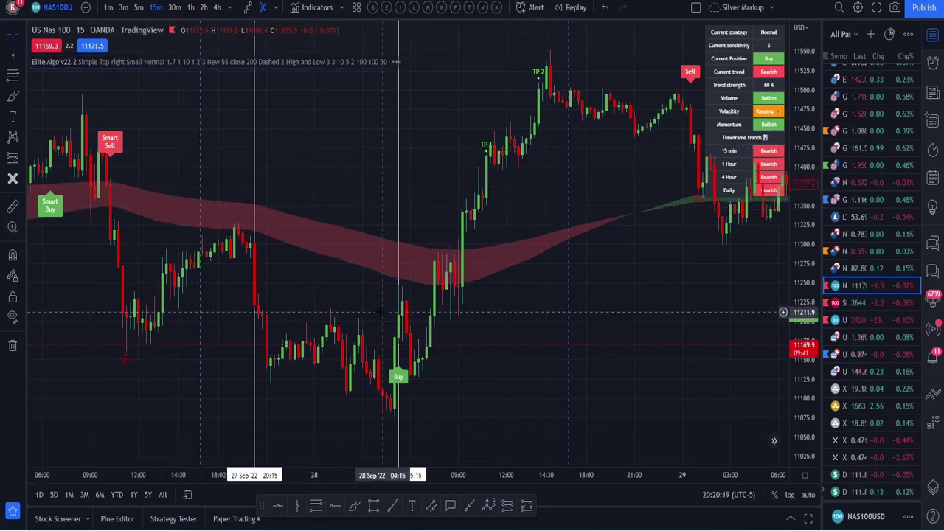
{"action": "scroll", "coordinate": [398, 335], "scroll_direction": "down", "scroll_amount": 5}
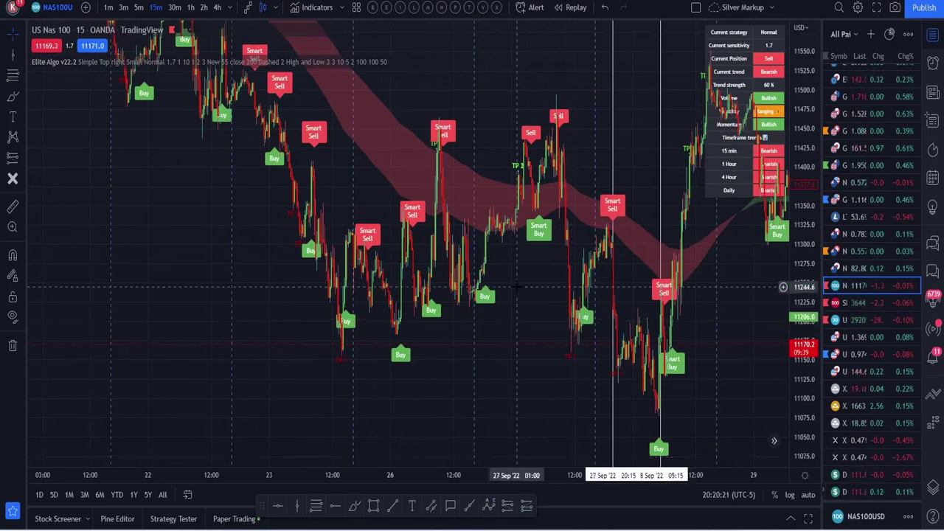
Mark the first two Smart Sell signals on 22 Sep '22 with vertical lines at 04:30 and 08:00
{"action": "left_click_drag", "start_coordinate": [509, 367], "coordinate": [450, 354]}
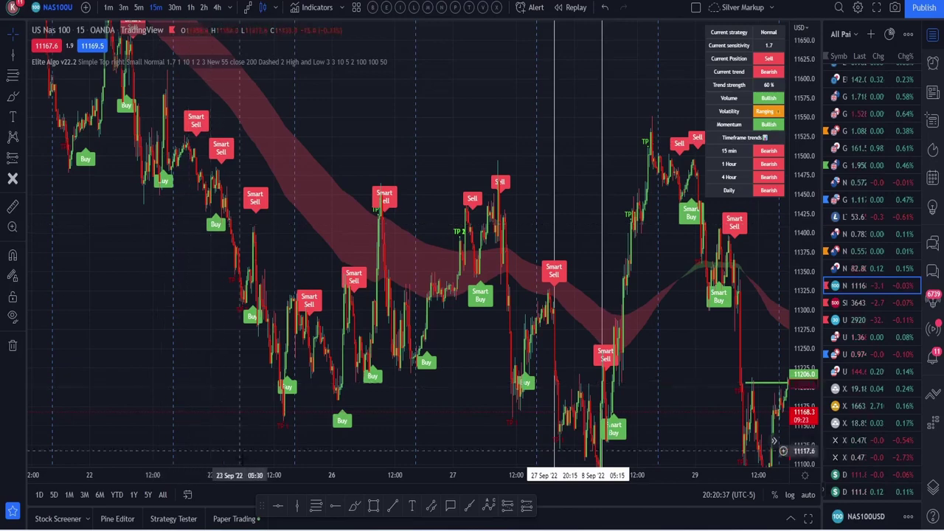
{"action": "left_click_drag", "start_coordinate": [269, 480], "coordinate": [332, 480]}
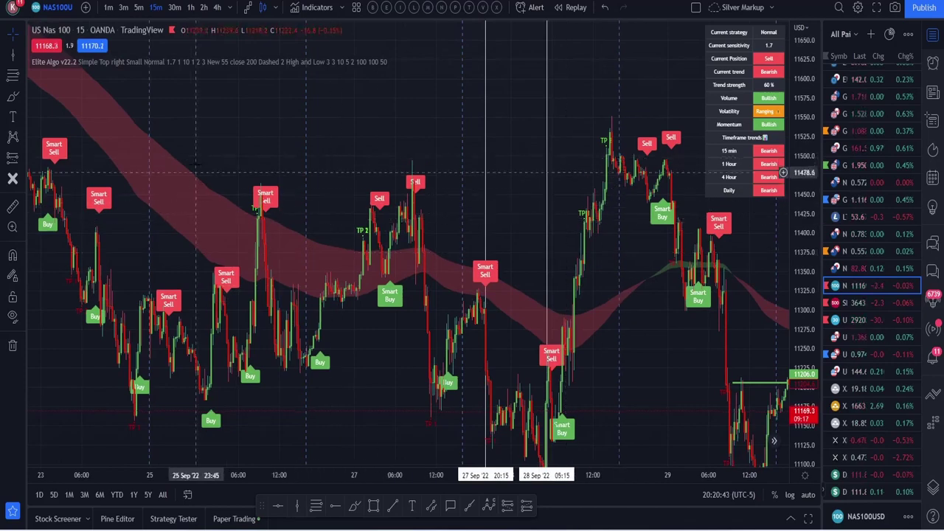
{"action": "left_click_drag", "start_coordinate": [206, 180], "coordinate": [588, 304]}
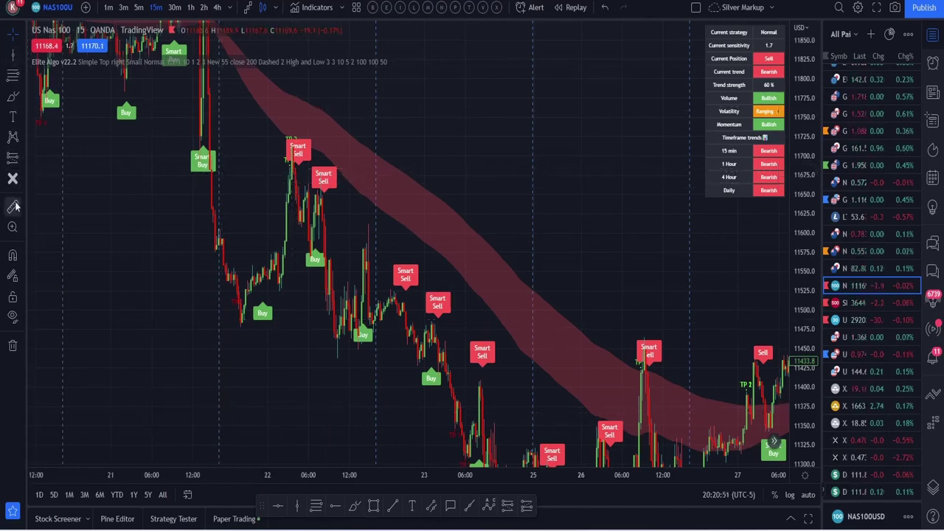
{"action": "key", "text": "alt+v"}
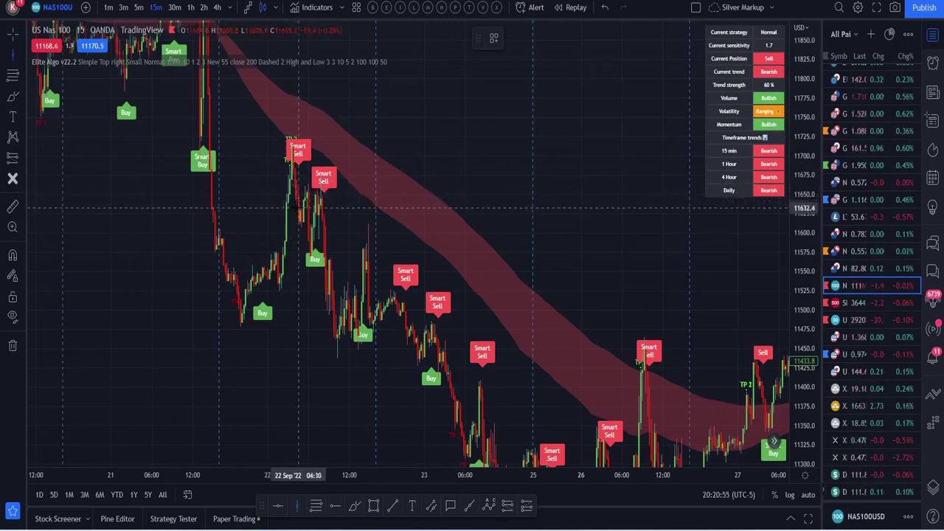
{"action": "left_click", "coordinate": [298, 211]}
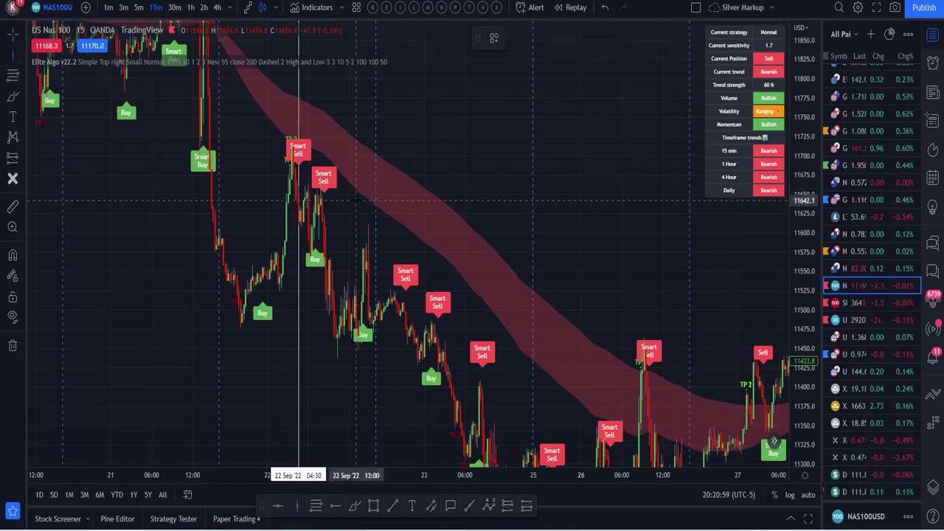
{"action": "left_click", "coordinate": [322, 235]}
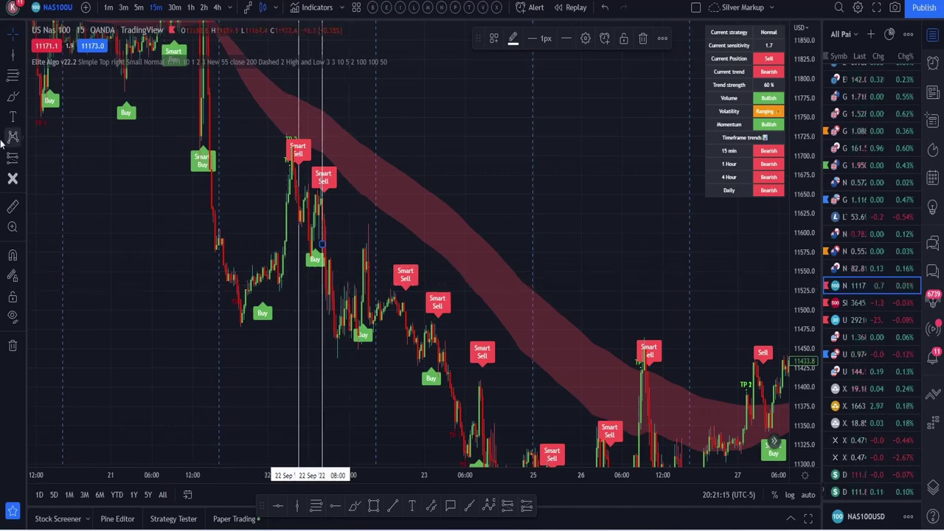
Mark the next three Smart Sell signals with vertical lines, the first late on 22 Sep '22 and the last at 23 Sep '22 08:30
{"action": "left_click", "coordinate": [405, 310]}
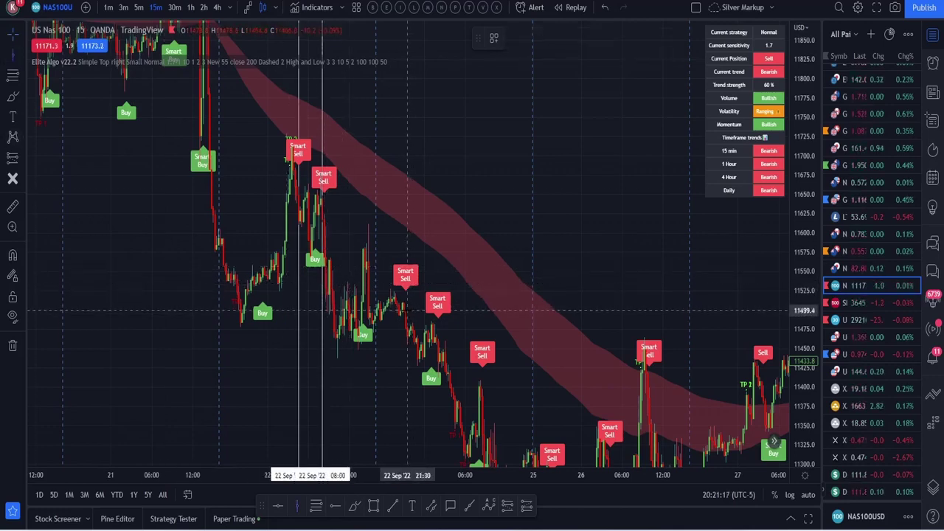
{"action": "left_click", "coordinate": [405, 309]}
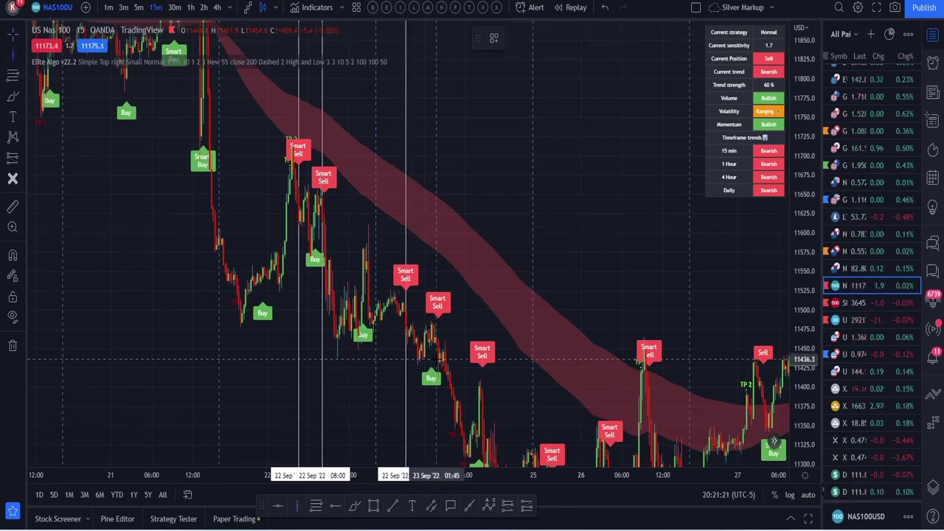
{"action": "left_click_drag", "start_coordinate": [446, 332], "coordinate": [380, 252]}
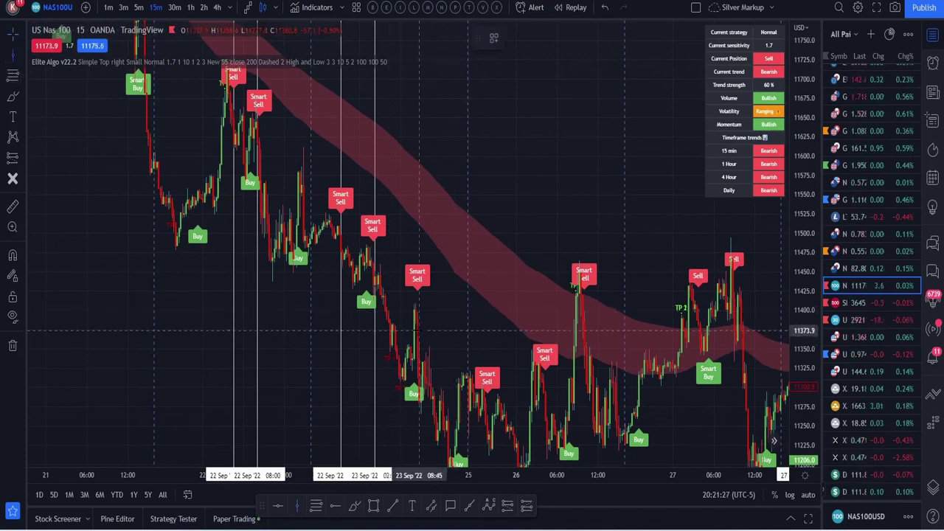
{"action": "left_click", "coordinate": [417, 334]}
{"action": "left_click", "coordinate": [441, 358]}
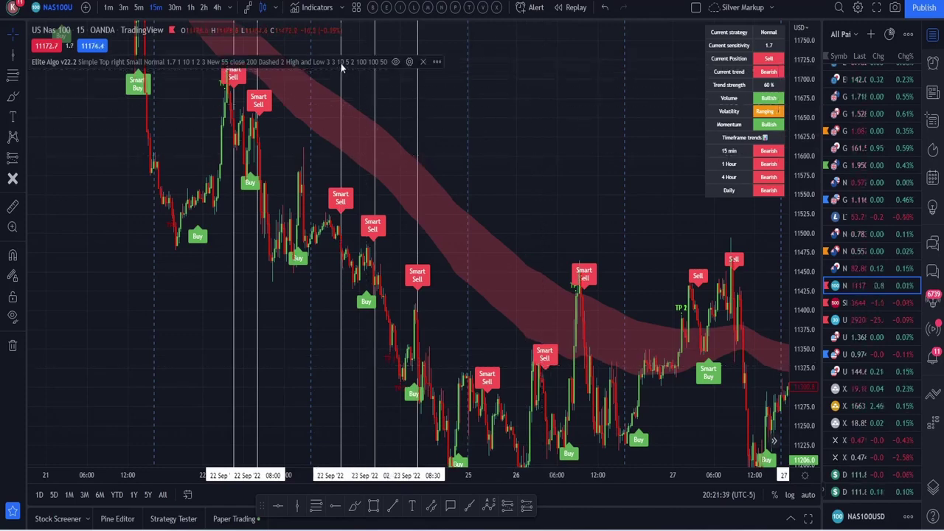
Mark the Sell signal at 27 Sep '22 03:45 with a vertical line
{"action": "left_click", "coordinate": [408, 61]}
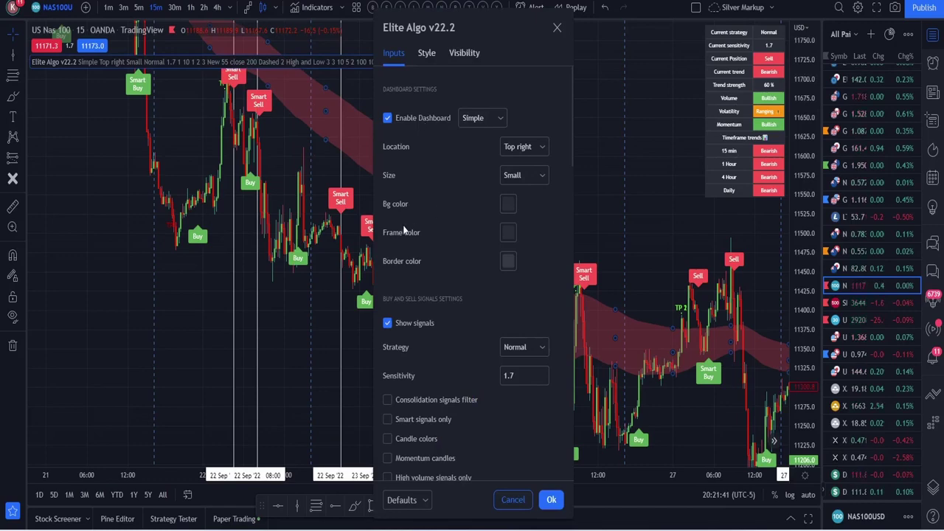
{"action": "key", "text": "Escape"}
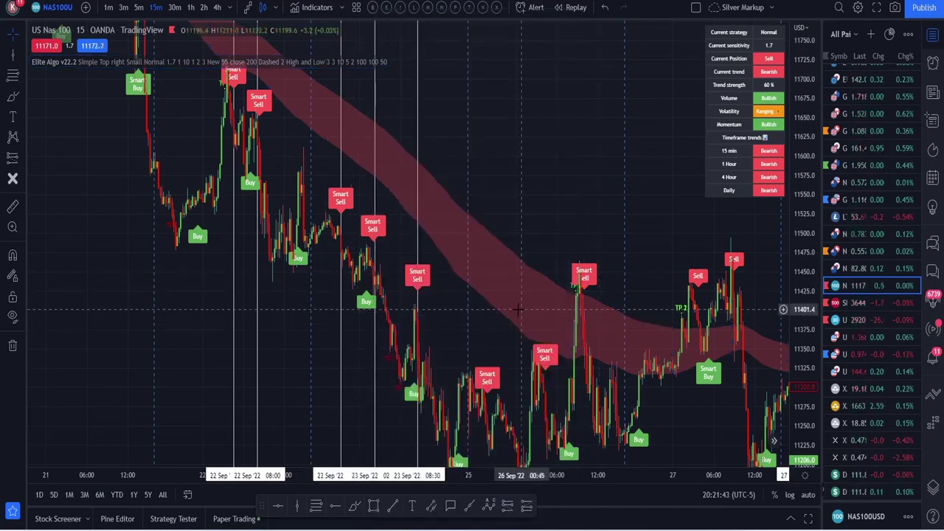
{"action": "scroll", "coordinate": [480, 199], "scroll_direction": "up", "scroll_amount": 3}
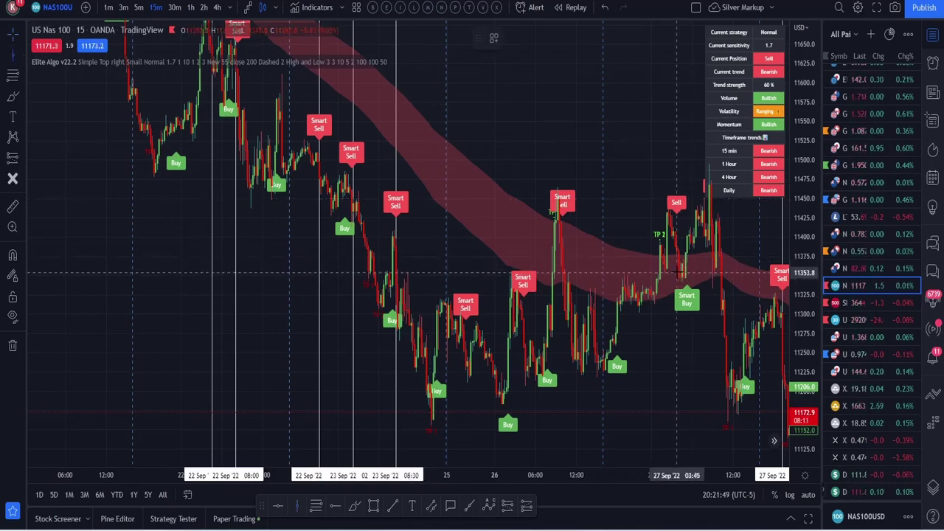
{"action": "left_click", "coordinate": [678, 275]}
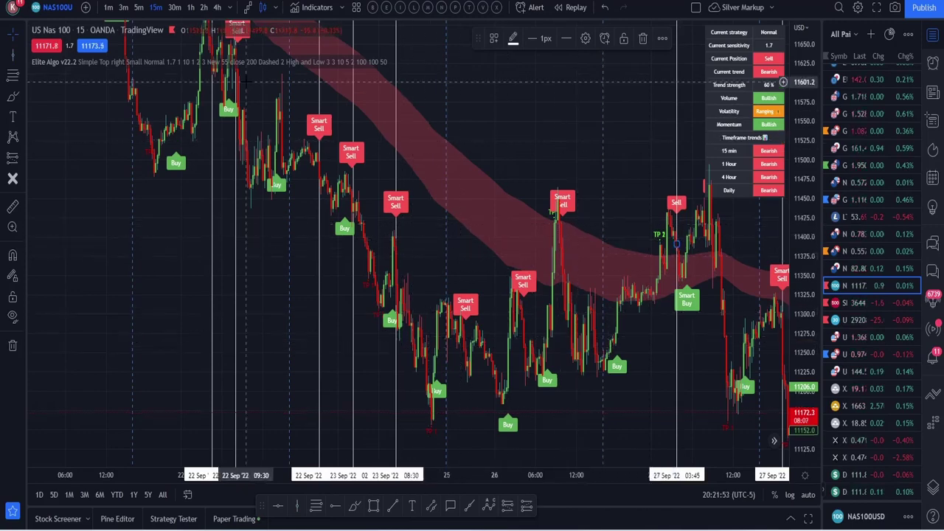
Set the Elite Algo signal sensitivity to 1.9, apply it and view the signals around 21 to 26 September
{"action": "mouse_move", "coordinate": [361, 63]}
{"action": "left_click", "coordinate": [409, 62]}
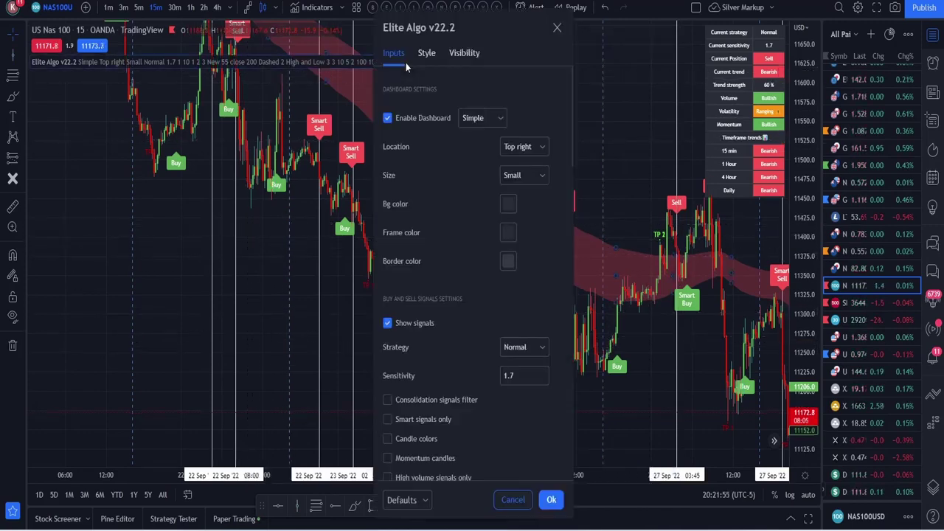
{"action": "left_click", "coordinate": [528, 378]}
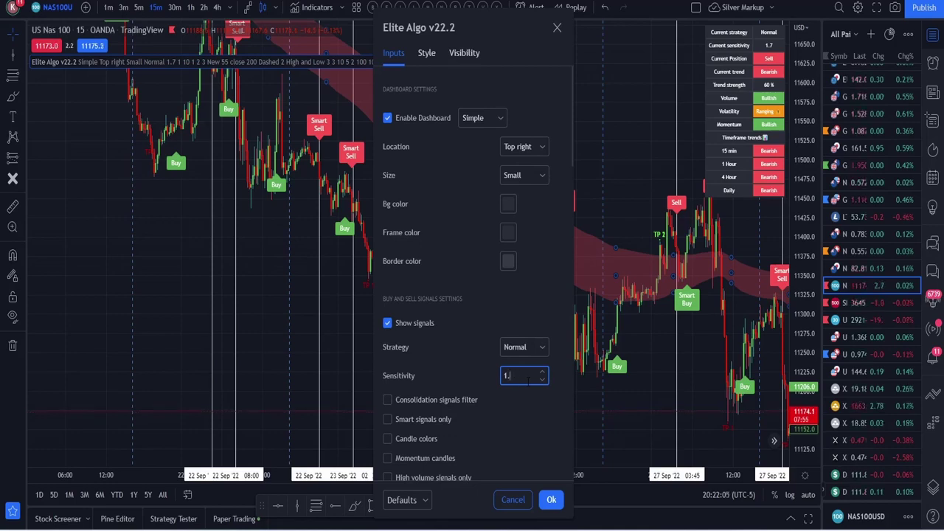
{"action": "left_click", "coordinate": [551, 499]}
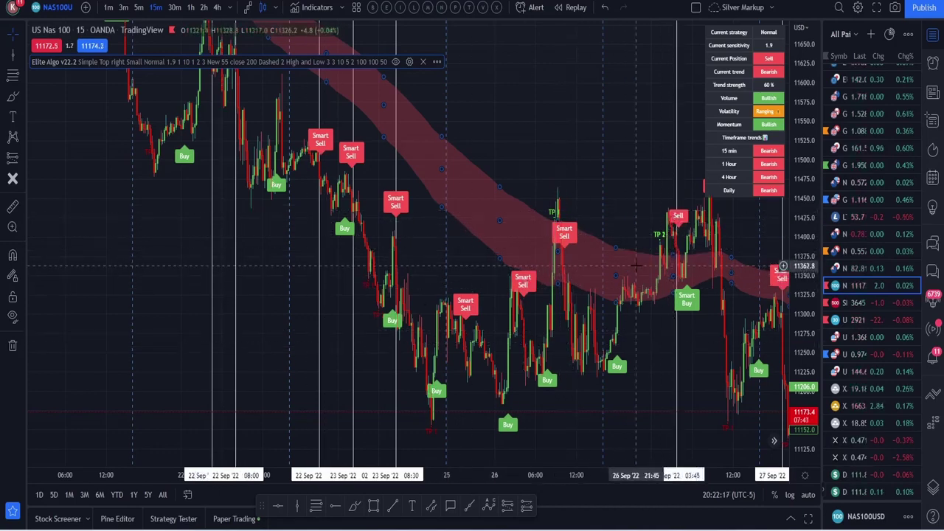
{"action": "left_click_drag", "start_coordinate": [463, 233], "coordinate": [627, 245]}
Set the Elite Algo signal sensitivity to 1.6 and apply it
{"action": "left_click", "coordinate": [356, 8]}
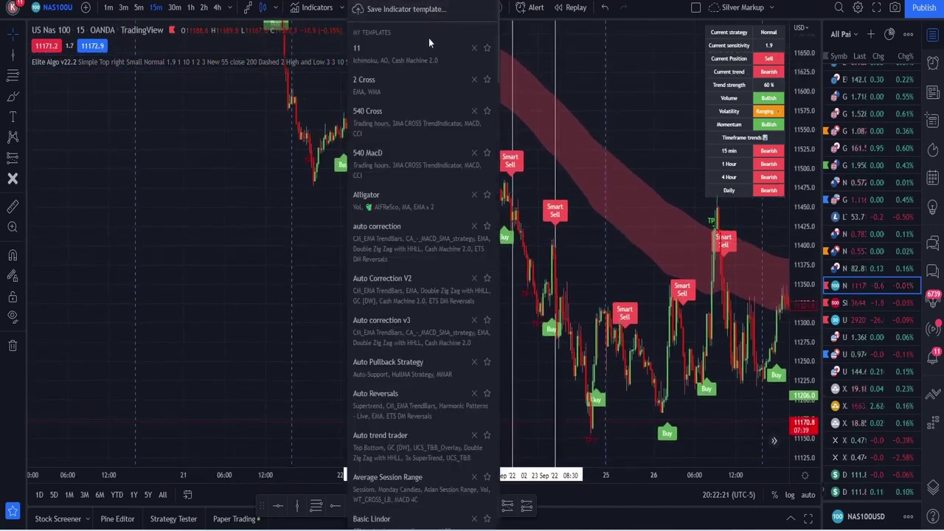
{"action": "left_click", "coordinate": [297, 66]}
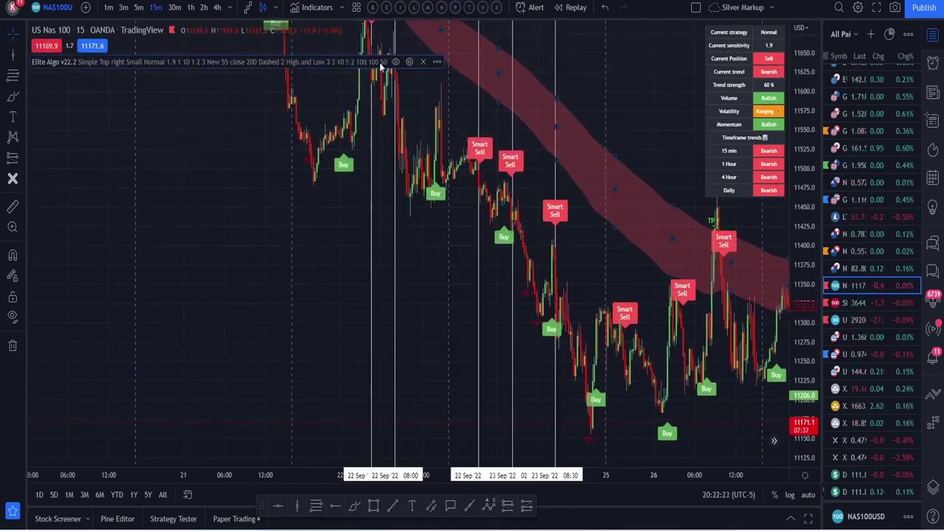
{"action": "left_click", "coordinate": [410, 62]}
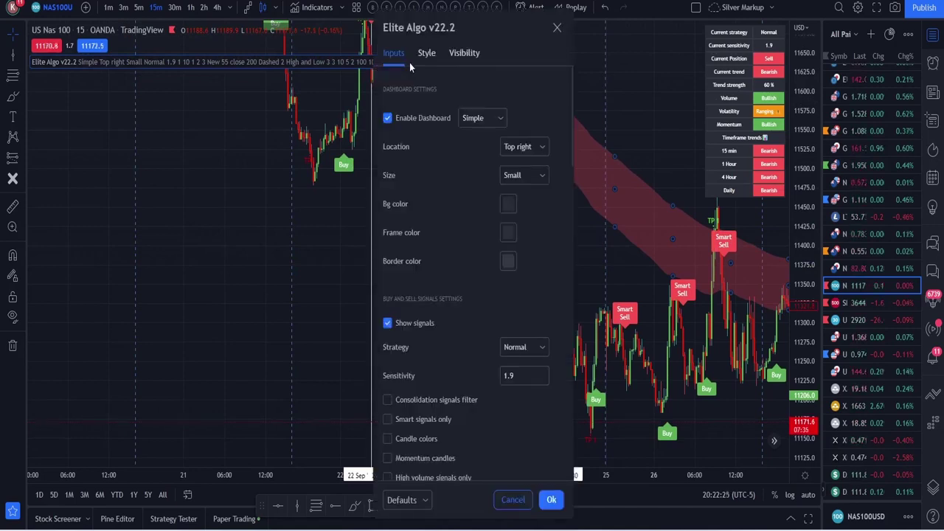
{"action": "left_click", "coordinate": [517, 376]}
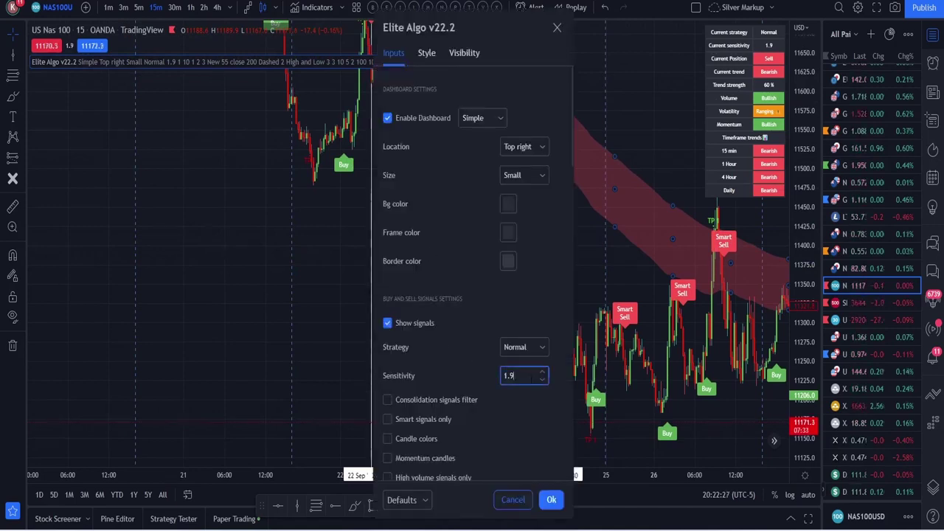
{"action": "key", "text": "BackSpace"}
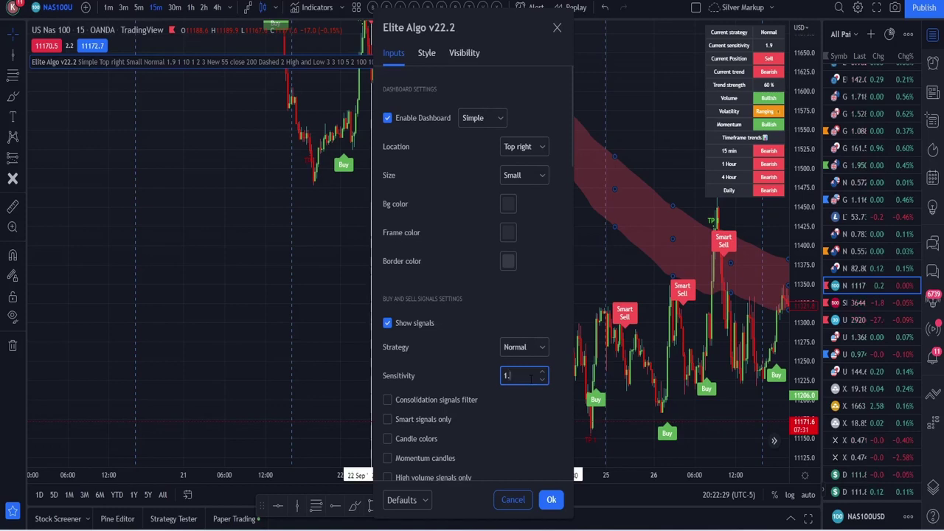
{"action": "type", "text": "6"}
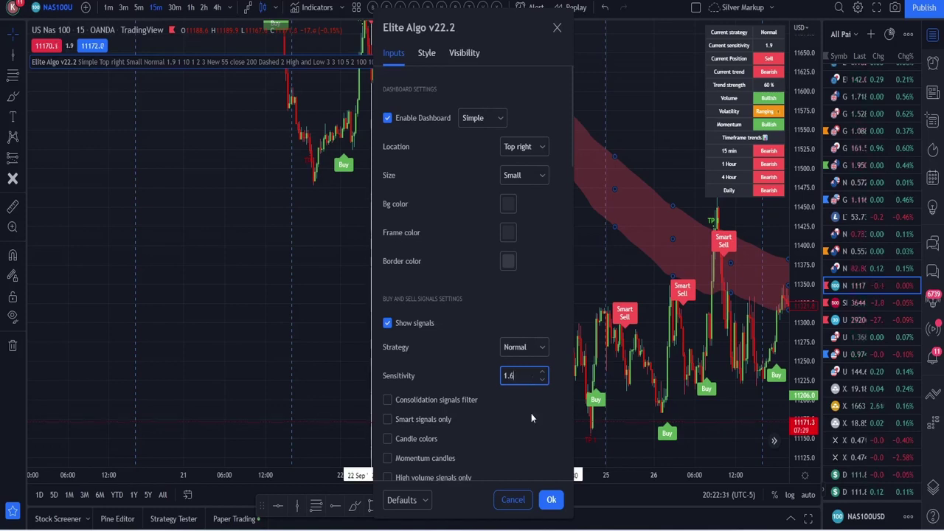
{"action": "left_click", "coordinate": [551, 500]}
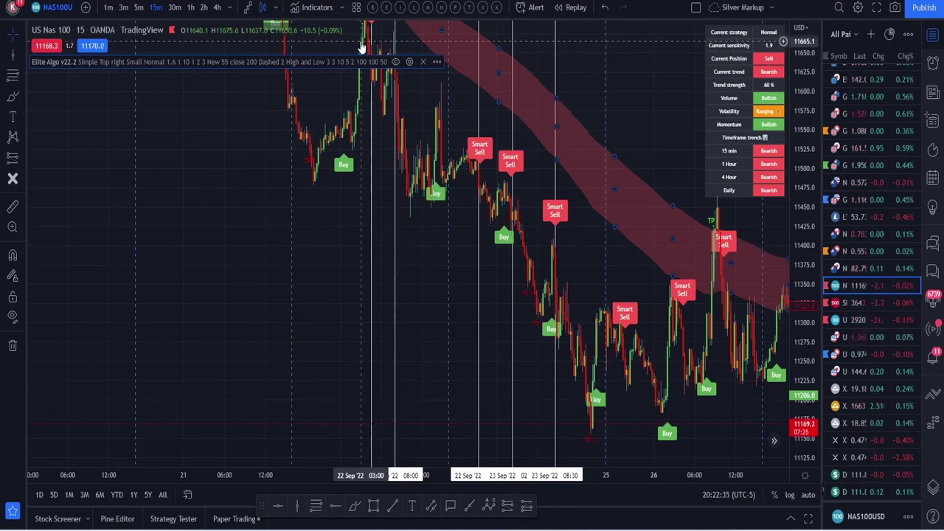
Enable the Elite Algo consolidation signals filter, apply it and view the filtered signals up to 27 September
{"action": "left_click", "coordinate": [409, 62]}
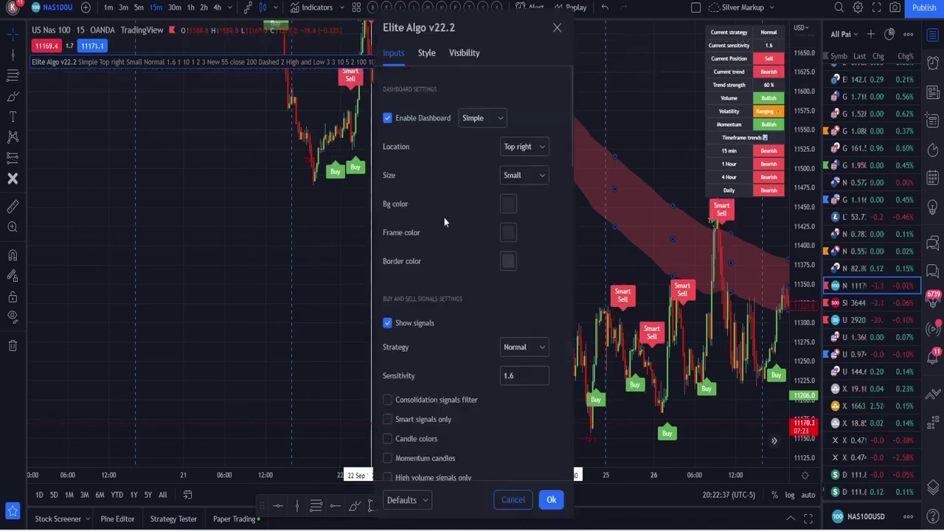
{"action": "scroll", "coordinate": [413, 310], "scroll_direction": "down", "scroll_amount": 3}
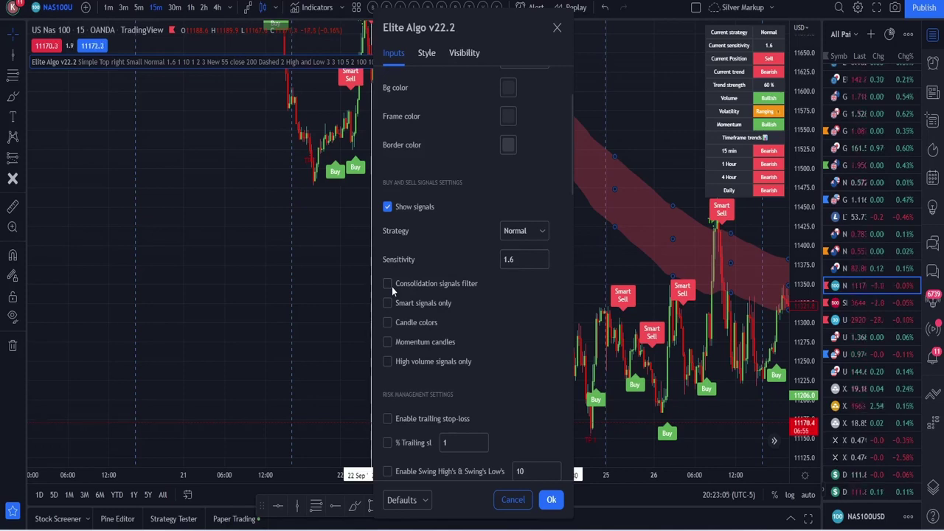
{"action": "left_click", "coordinate": [388, 284]}
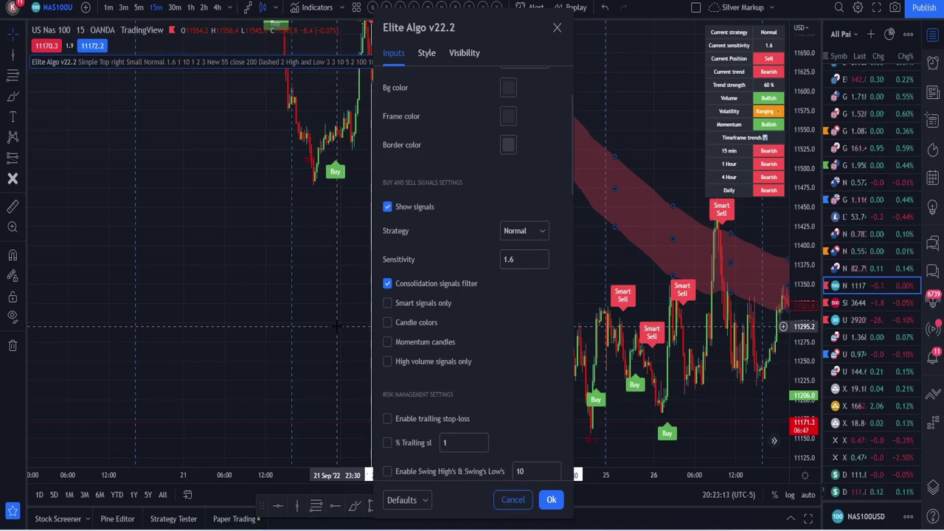
{"action": "left_click", "coordinate": [551, 502]}
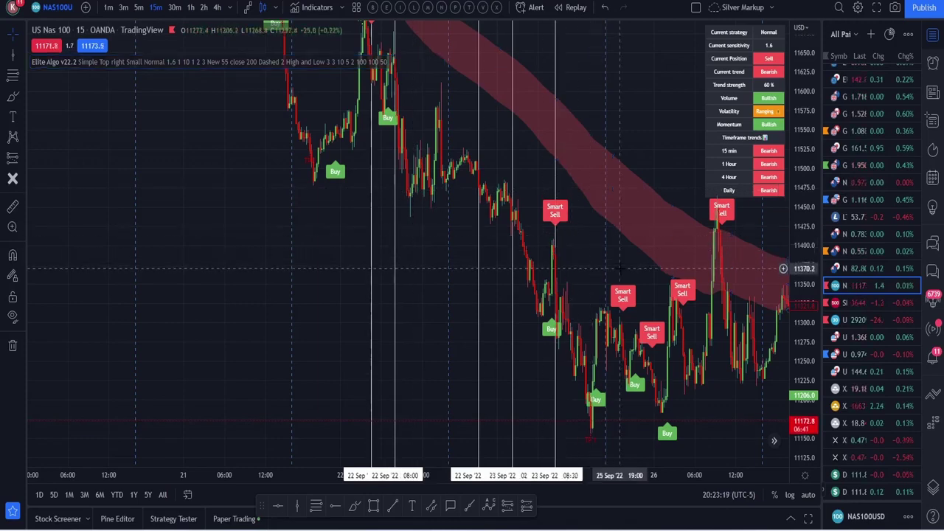
{"action": "left_click_drag", "start_coordinate": [592, 267], "coordinate": [483, 236]}
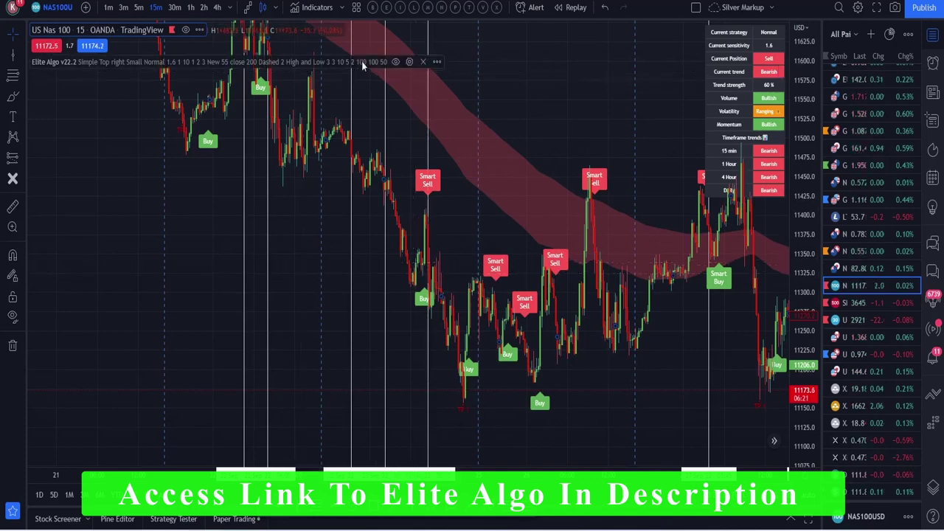
Turn on Smart signals only, turn off the consolidation signals filter and apply the Elite Algo settings
{"action": "left_click", "coordinate": [410, 61]}
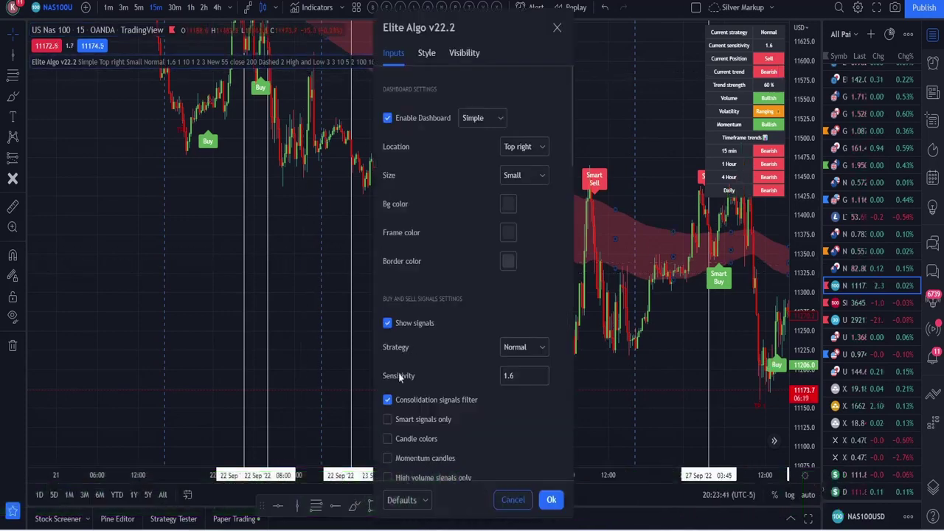
{"action": "left_click", "coordinate": [387, 419]}
{"action": "left_click", "coordinate": [387, 399]}
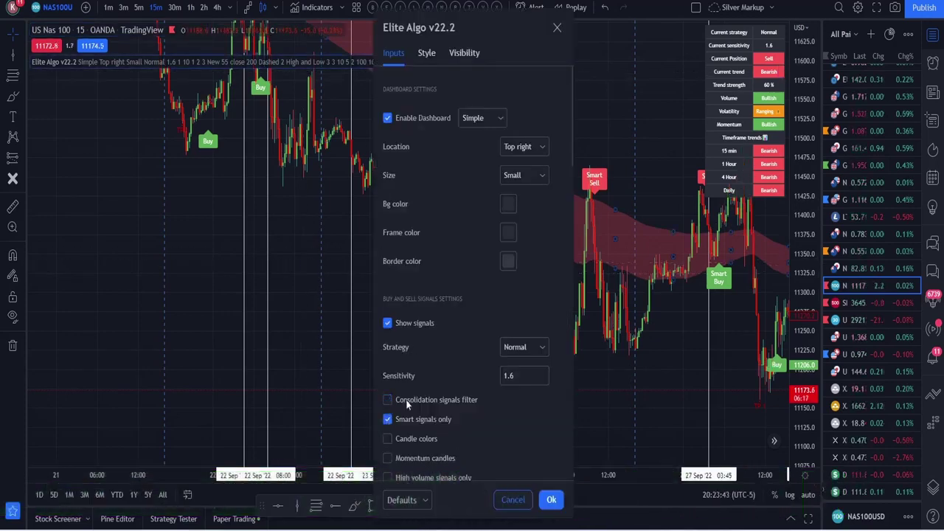
{"action": "left_click", "coordinate": [551, 500]}
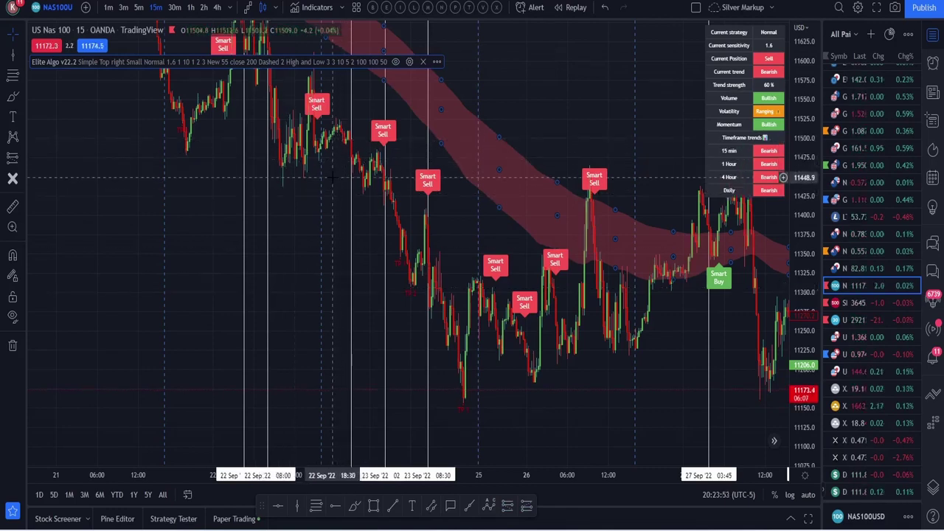
Review the available signal strategies in the Elite Algo inputs, keep Normal, apply, and reopen the indicator's input settings
{"action": "left_click", "coordinate": [409, 61]}
{"action": "left_click", "coordinate": [533, 347]}
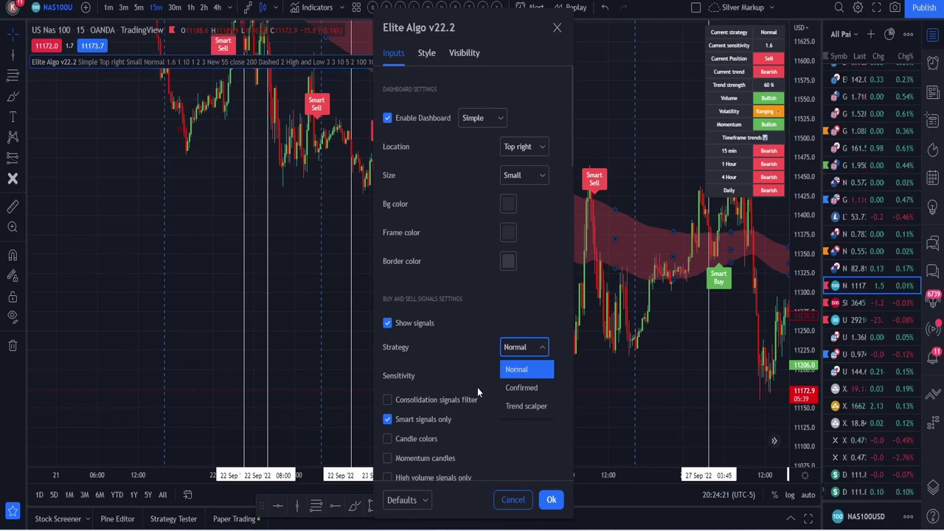
{"action": "left_click", "coordinate": [549, 500]}
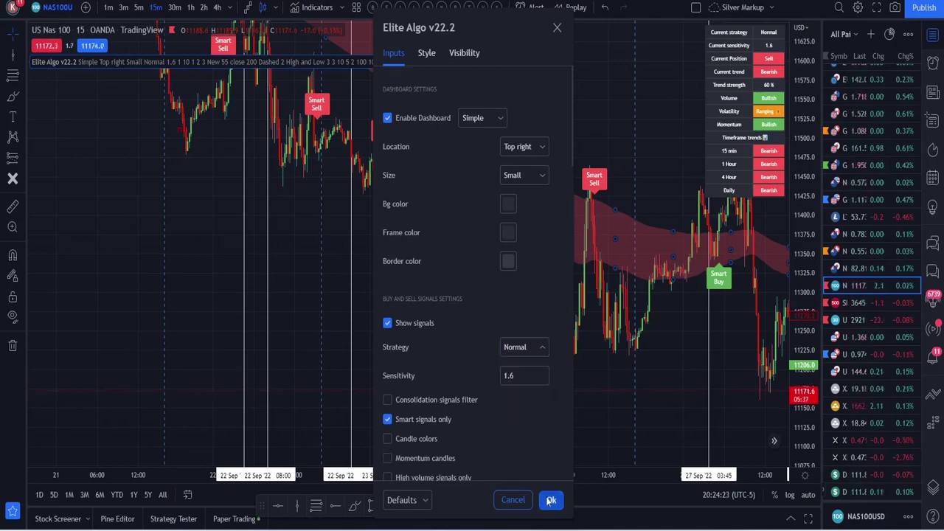
{"action": "left_click", "coordinate": [406, 61]}
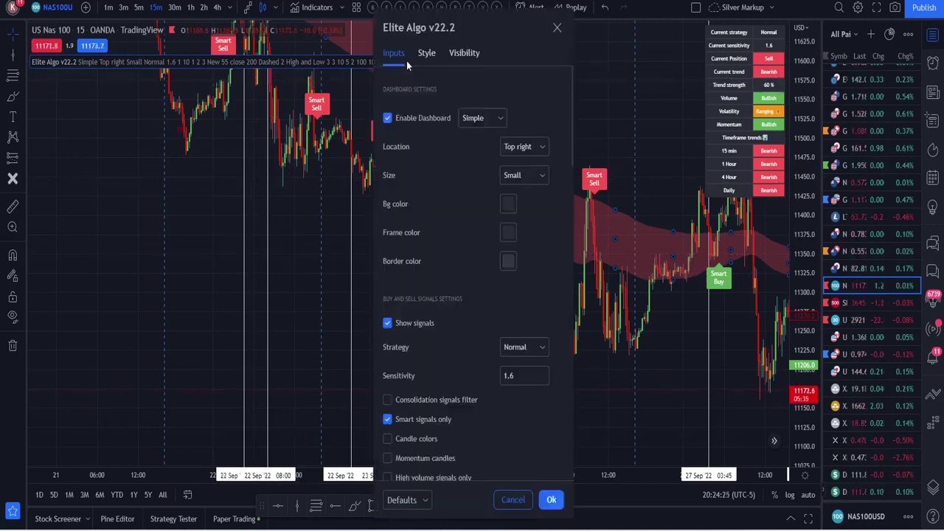
Enable Elite Algo's candle colors, apply the chart settings template X, and view the recolored candles around 22 to 28 September
{"action": "left_click", "coordinate": [388, 439]}
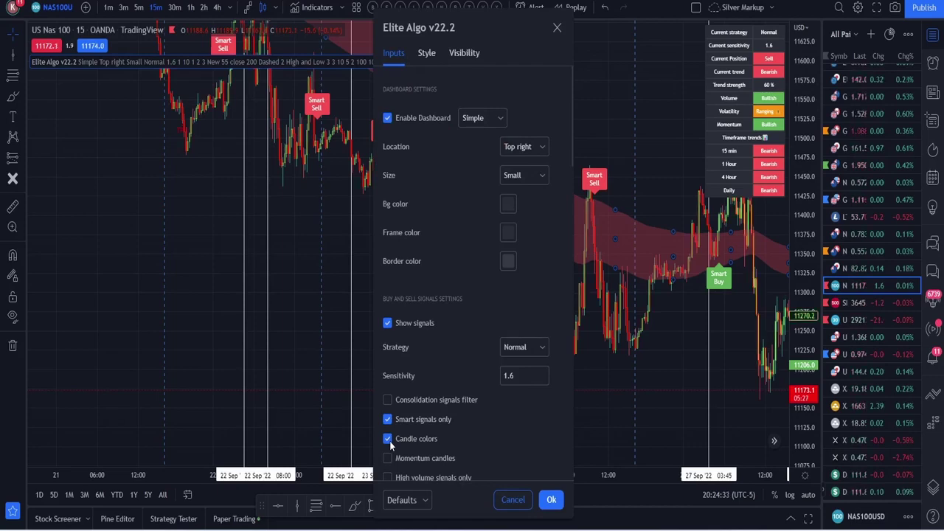
{"action": "left_click", "coordinate": [551, 499]}
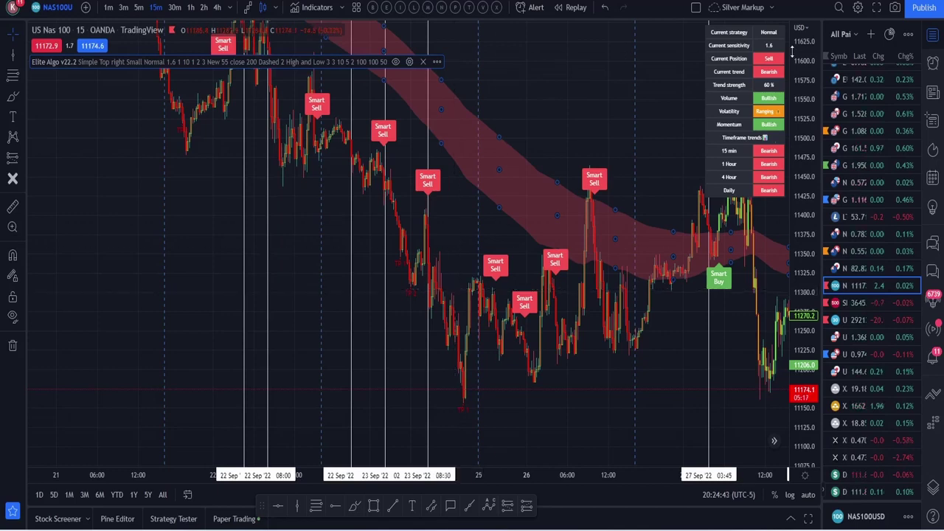
{"action": "left_click", "coordinate": [856, 9]}
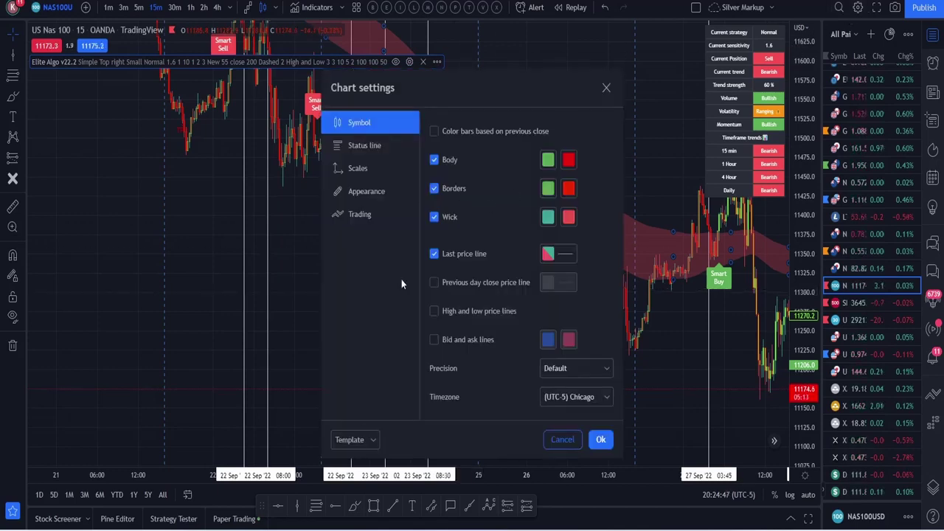
{"action": "left_click", "coordinate": [364, 440]}
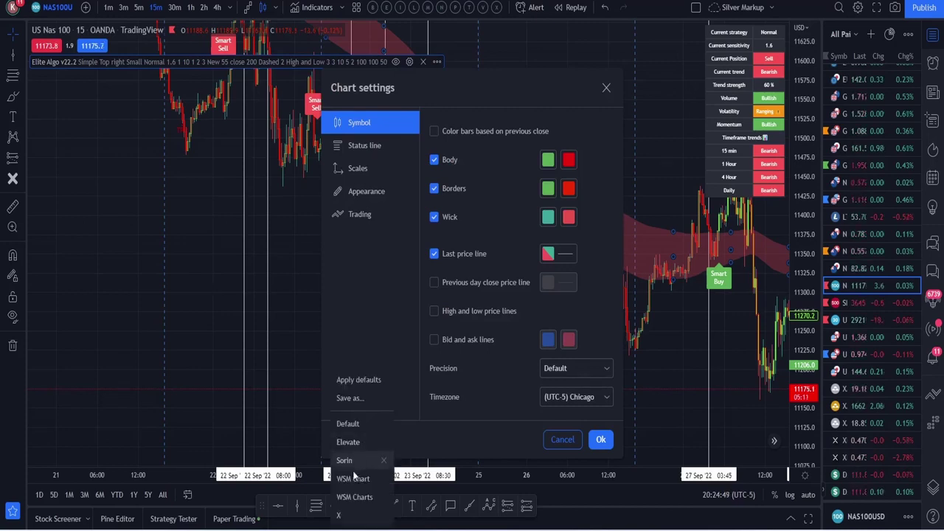
{"action": "left_click", "coordinate": [352, 514]}
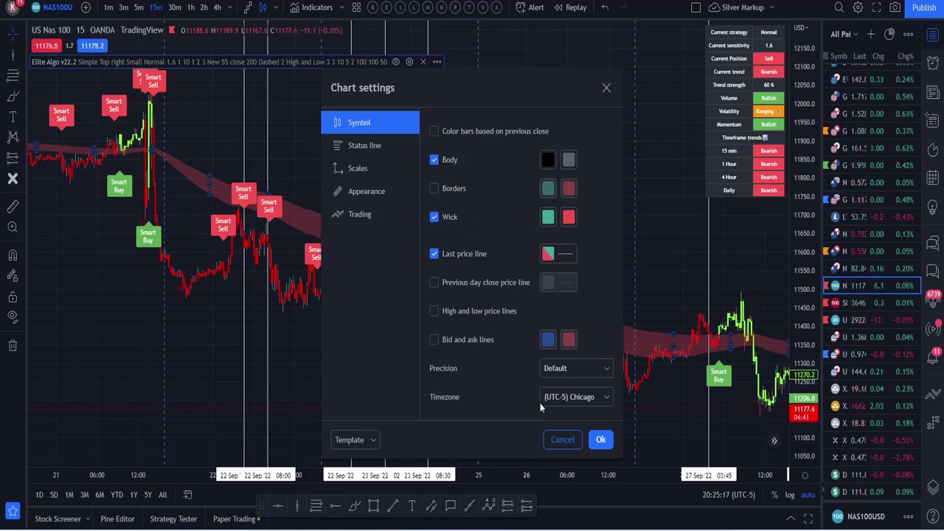
{"action": "left_click", "coordinate": [600, 439]}
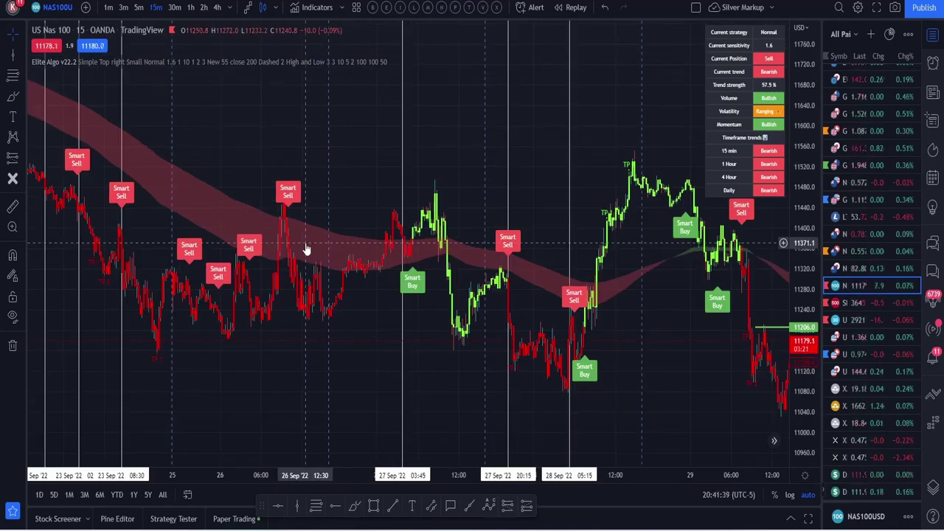
{"action": "scroll", "coordinate": [305, 246], "scroll_direction": "left", "scroll_amount": 5}
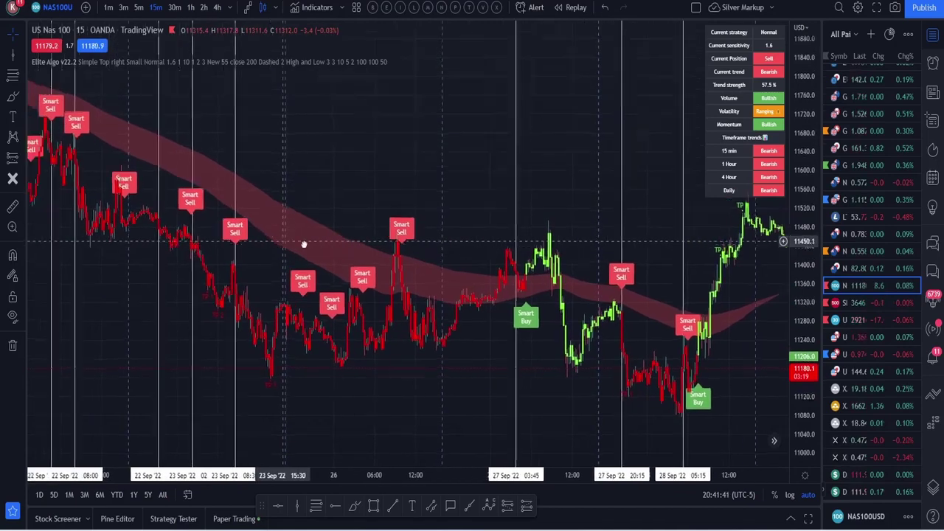
{"action": "scroll", "coordinate": [303, 244], "scroll_direction": "left", "scroll_amount": 2}
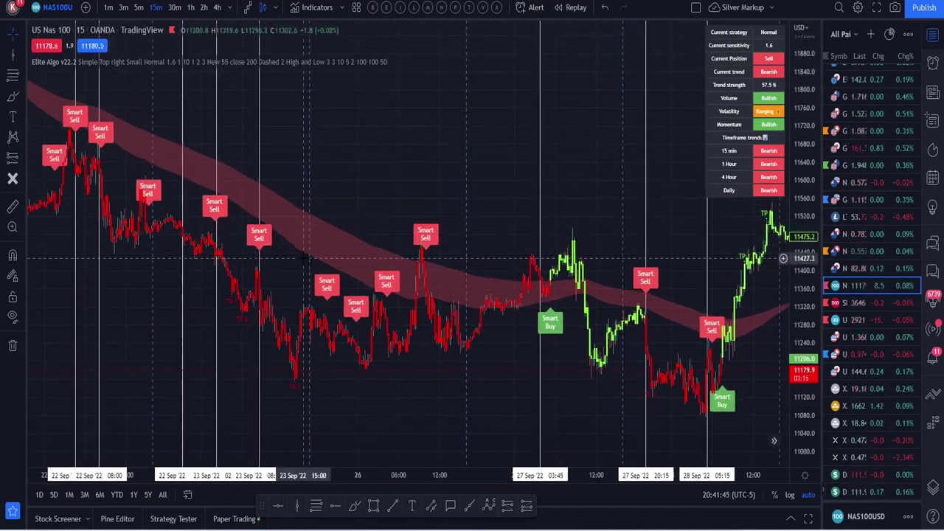
{"action": "left_click_drag", "start_coordinate": [241, 204], "coordinate": [219, 204]}
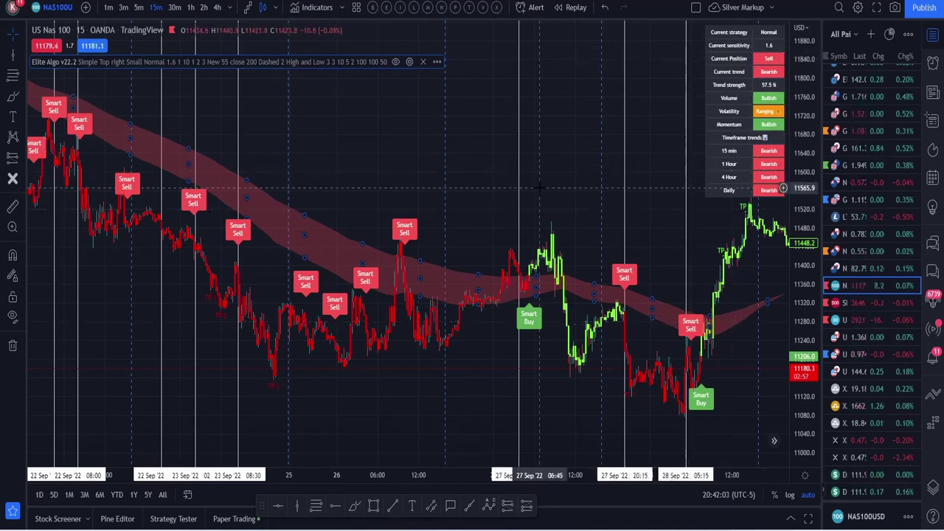
Enable Momentum candles in the Elite Algo inputs, apply it and view the momentum-colored candles from 23 to 29 September
{"action": "left_click", "coordinate": [410, 63]}
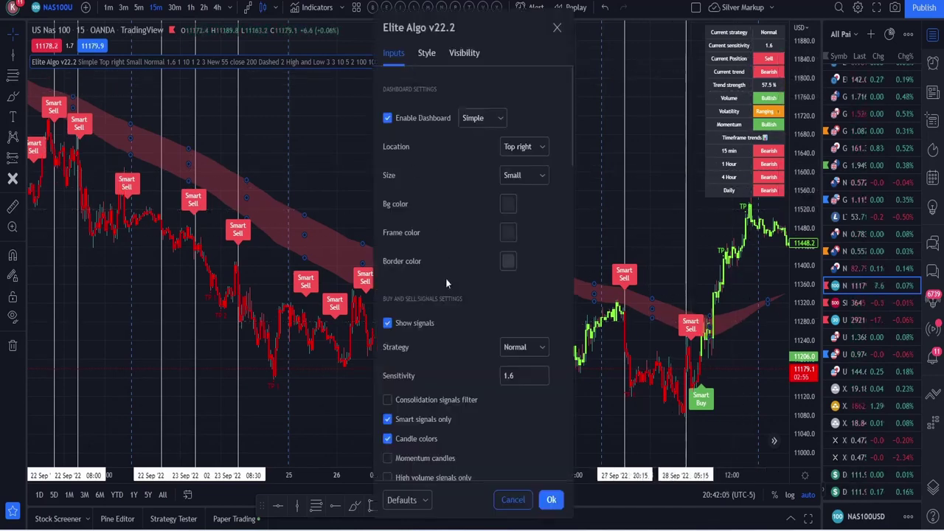
{"action": "scroll", "coordinate": [447, 284], "scroll_direction": "down", "scroll_amount": 4}
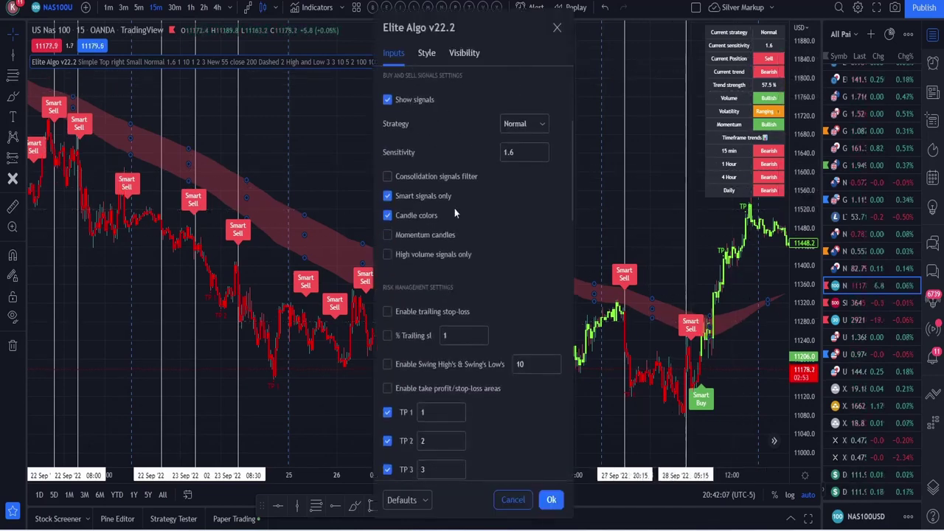
{"action": "scroll", "coordinate": [454, 209], "scroll_direction": "down", "scroll_amount": 6}
{"action": "scroll", "coordinate": [455, 208], "scroll_direction": "up", "scroll_amount": 5}
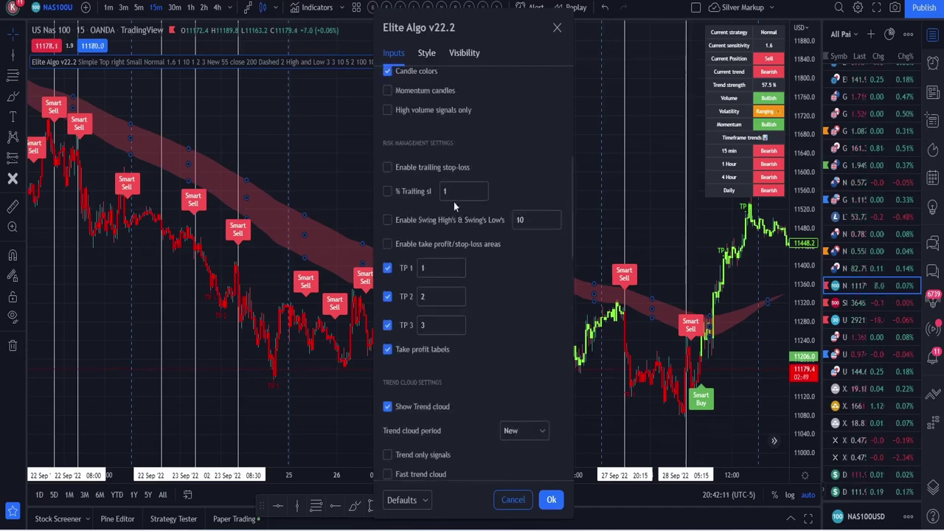
{"action": "scroll", "coordinate": [454, 201], "scroll_direction": "up", "scroll_amount": 2}
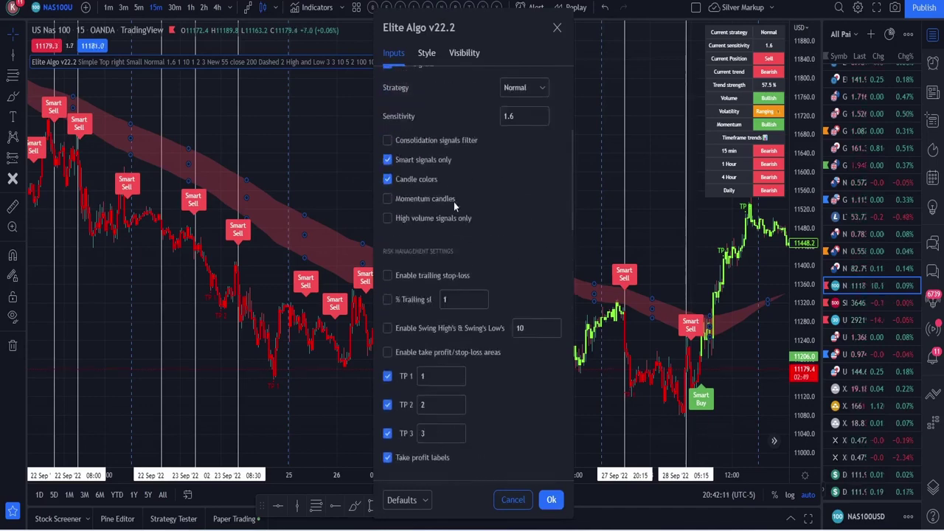
{"action": "left_click", "coordinate": [390, 201]}
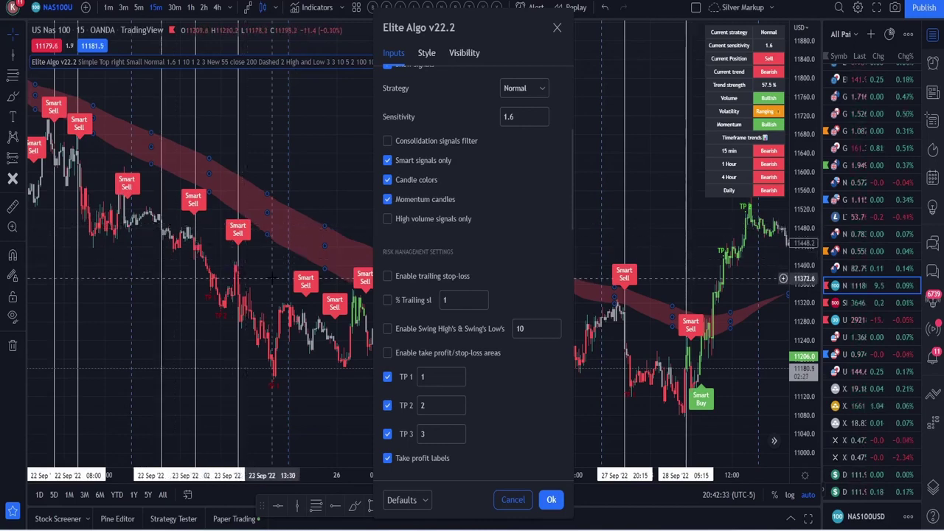
{"action": "left_click_drag", "start_coordinate": [269, 279], "coordinate": [219, 277]}
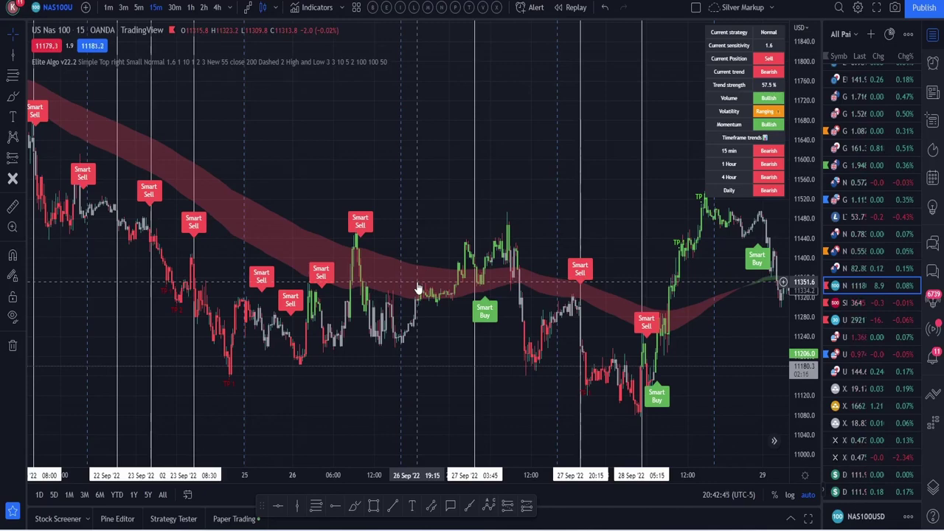
{"action": "left_click_drag", "start_coordinate": [338, 221], "coordinate": [184, 195]}
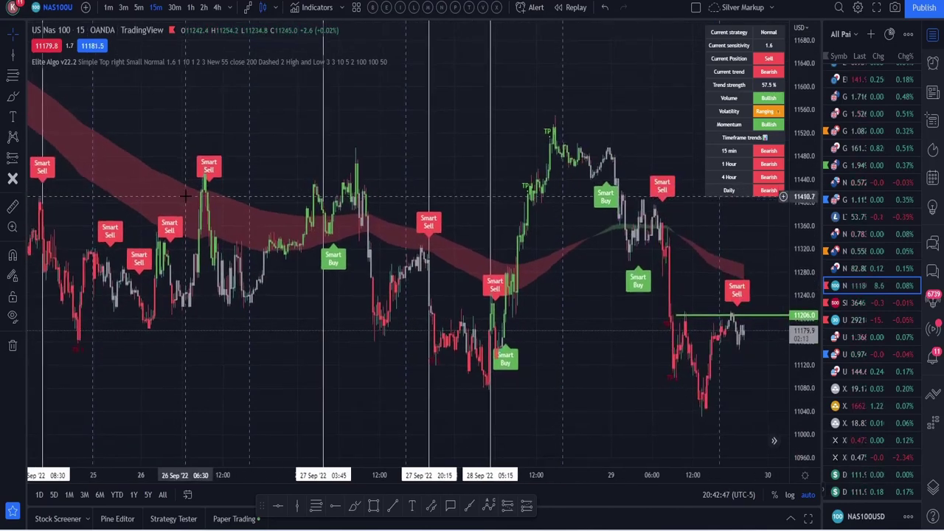
{"action": "mouse_move", "coordinate": [363, 66]}
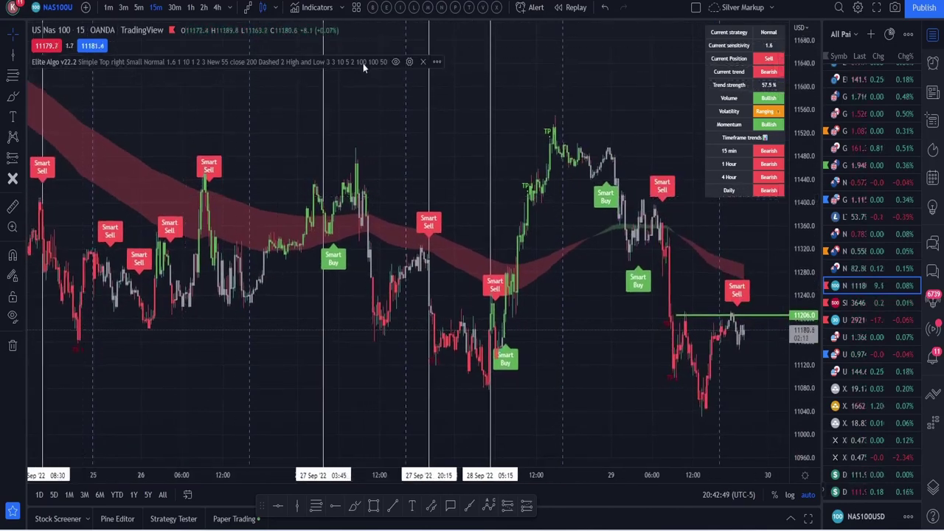
Enable High volume signals only, turn off Smart signals only and Momentum candles, apply, and review the signals from 20 to 28 September
{"action": "left_click", "coordinate": [409, 64]}
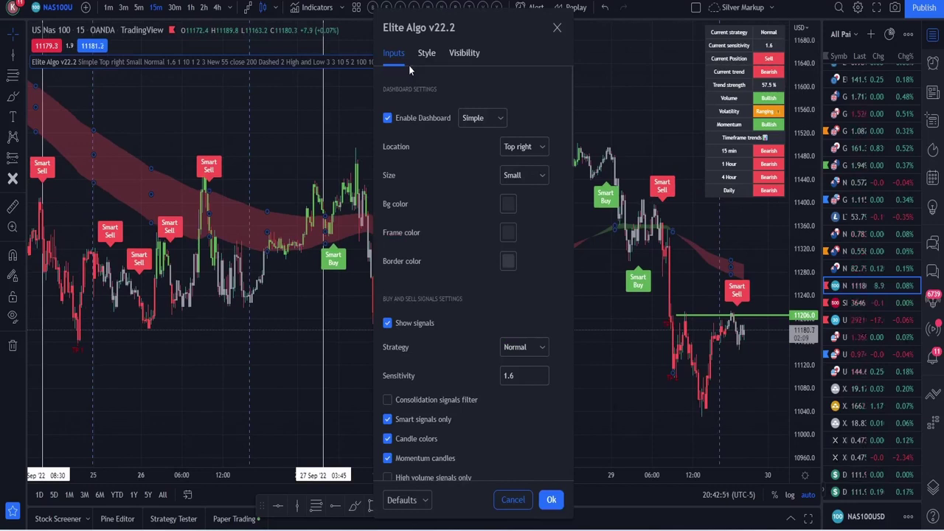
{"action": "scroll", "coordinate": [374, 279], "scroll_direction": "down", "scroll_amount": 2}
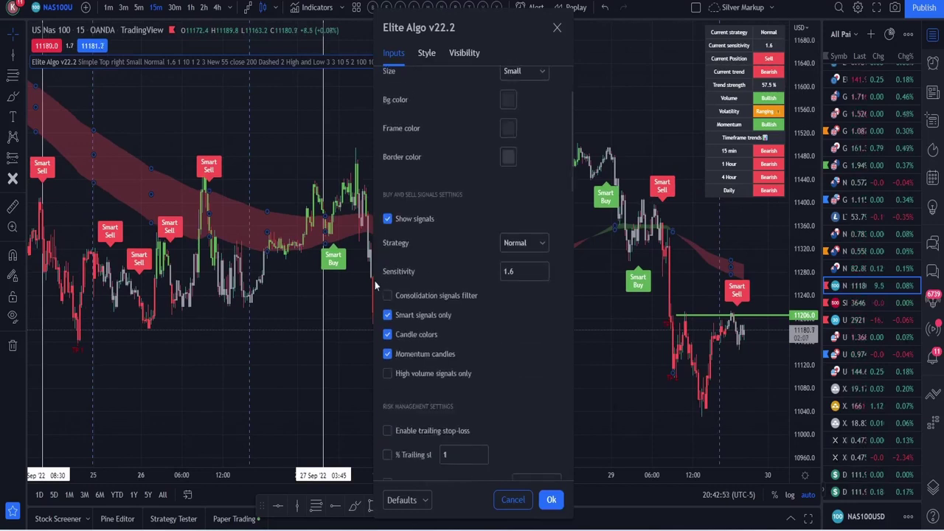
{"action": "left_click", "coordinate": [388, 372]}
{"action": "left_click", "coordinate": [388, 315]}
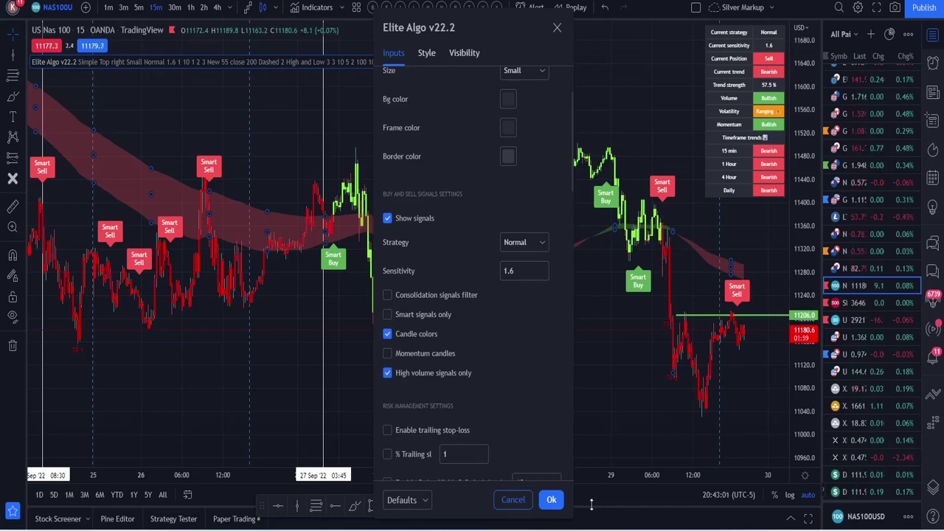
{"action": "left_click", "coordinate": [555, 503]}
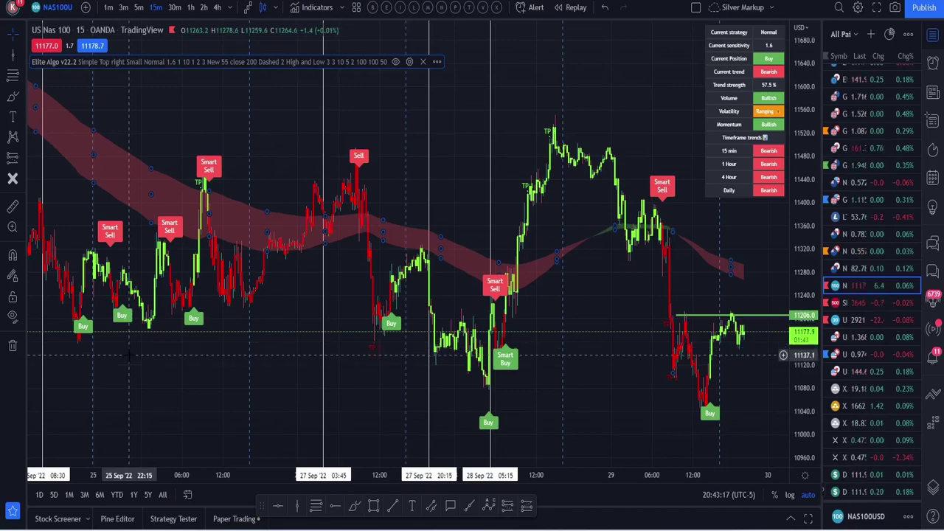
{"action": "left_click_drag", "start_coordinate": [146, 354], "coordinate": [208, 354]}
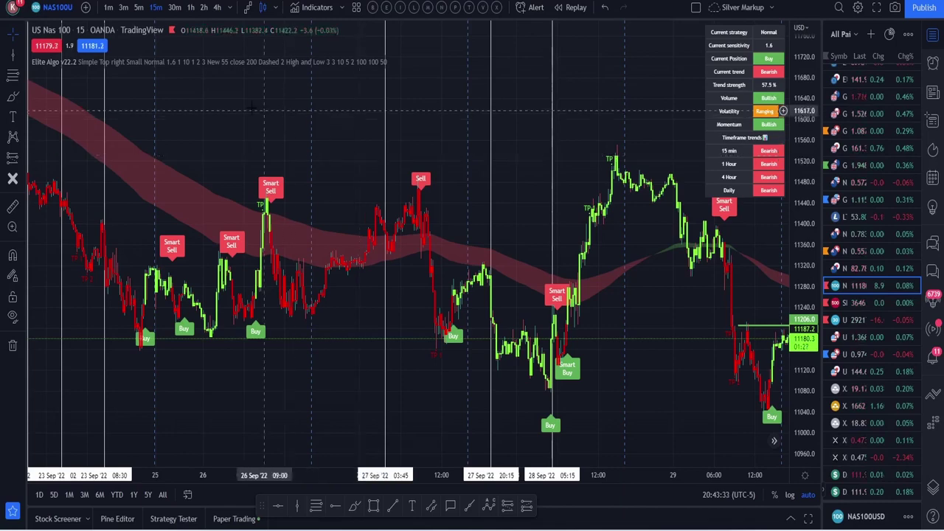
{"action": "scroll", "coordinate": [357, 156], "scroll_direction": "left", "scroll_amount": 5}
{"action": "scroll", "coordinate": [147, 204], "scroll_direction": "left", "scroll_amount": 2}
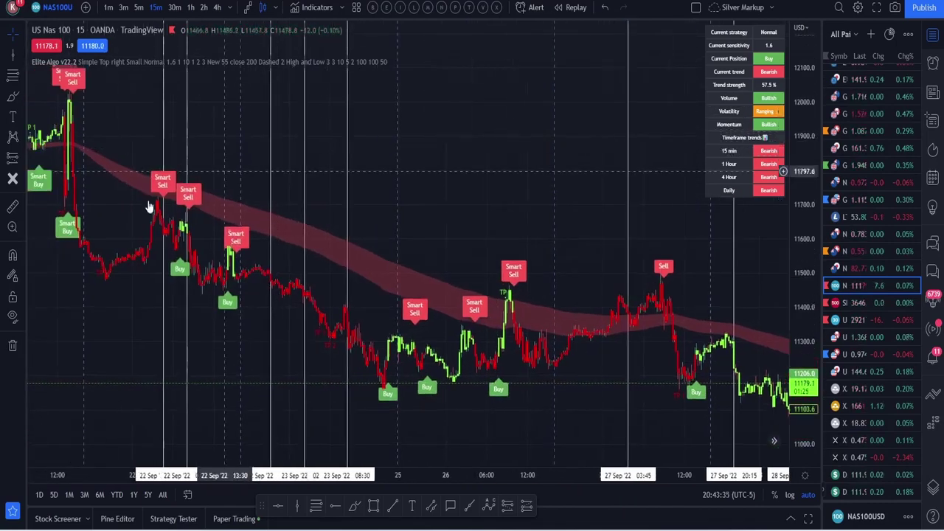
{"action": "scroll", "coordinate": [118, 480], "scroll_direction": "down", "scroll_amount": 3}
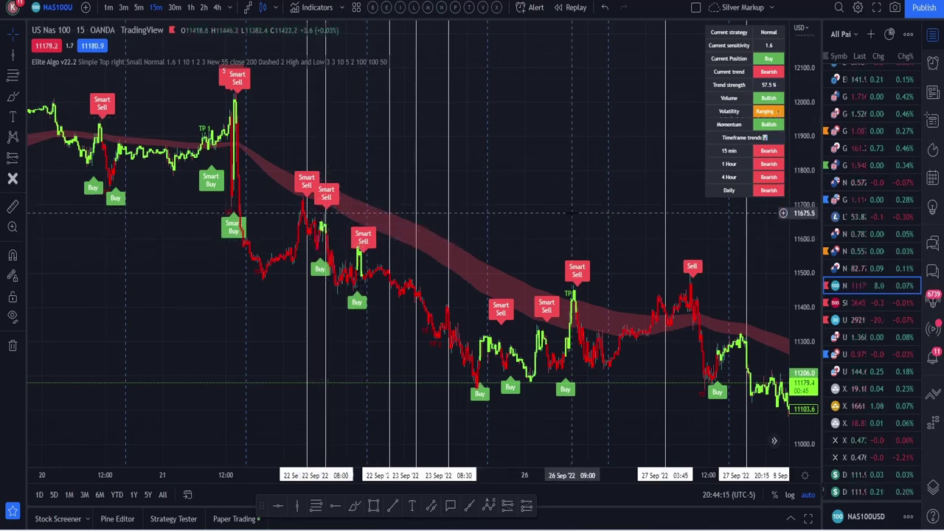
{"action": "left_click_drag", "start_coordinate": [572, 213], "coordinate": [478, 198]}
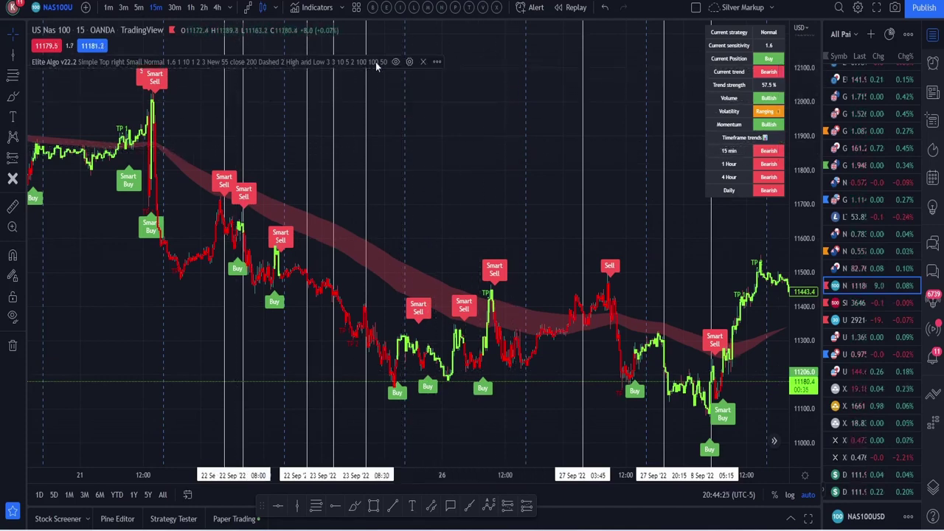
Turn off High volume signals only and enable the trailing stop-loss with % Trailing sl at 1 in the Elite Algo inputs
{"action": "left_click", "coordinate": [409, 62]}
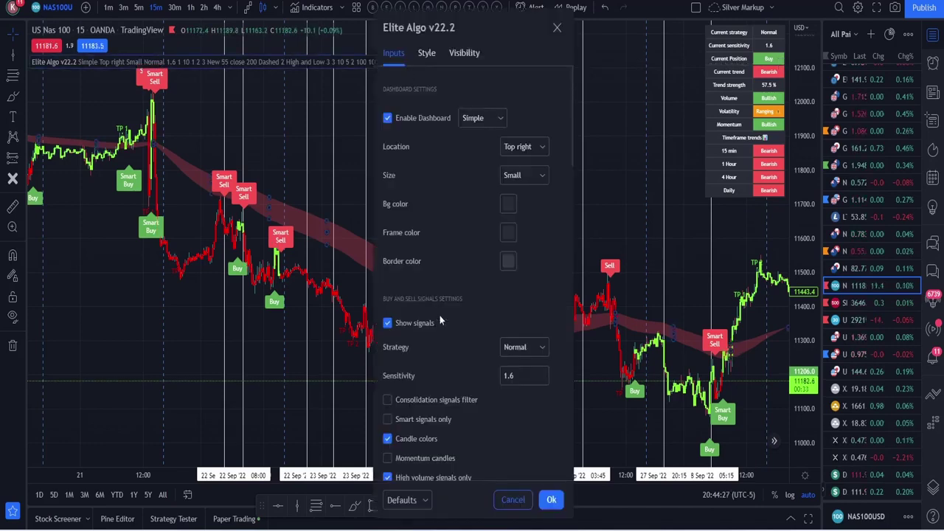
{"action": "scroll", "coordinate": [376, 236], "scroll_direction": "down", "scroll_amount": 5}
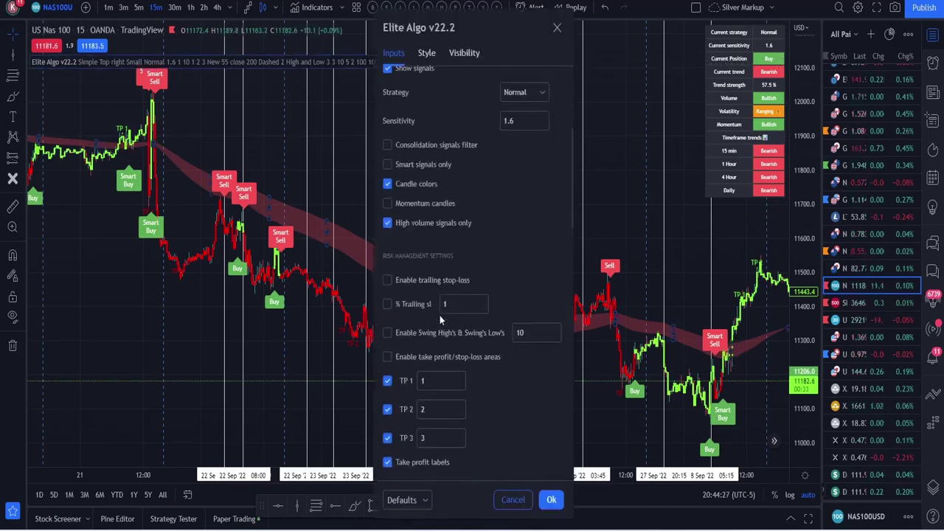
{"action": "left_click", "coordinate": [387, 223]}
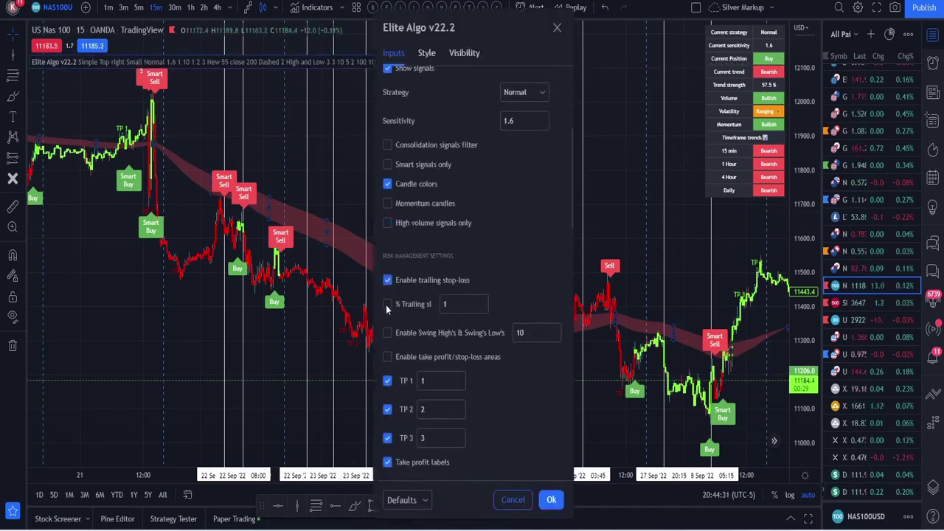
{"action": "left_click", "coordinate": [388, 310]}
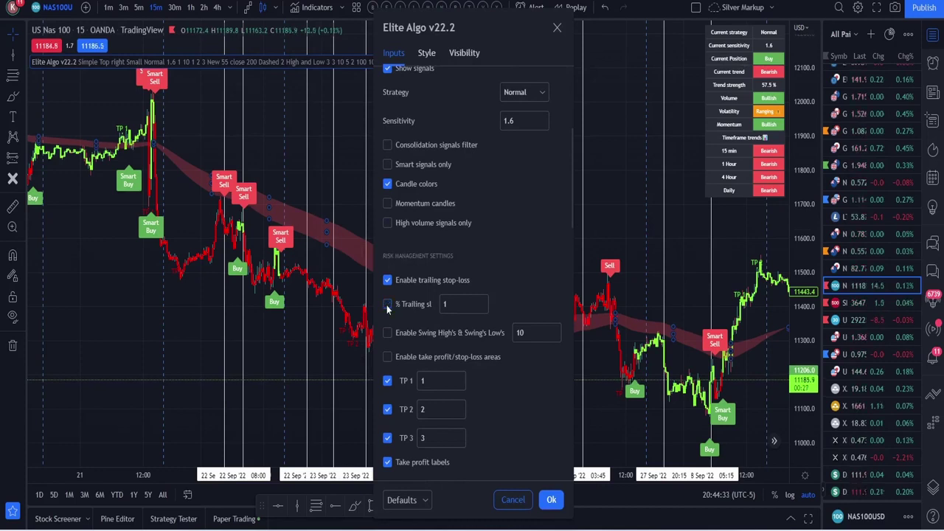
{"action": "left_click", "coordinate": [387, 306]}
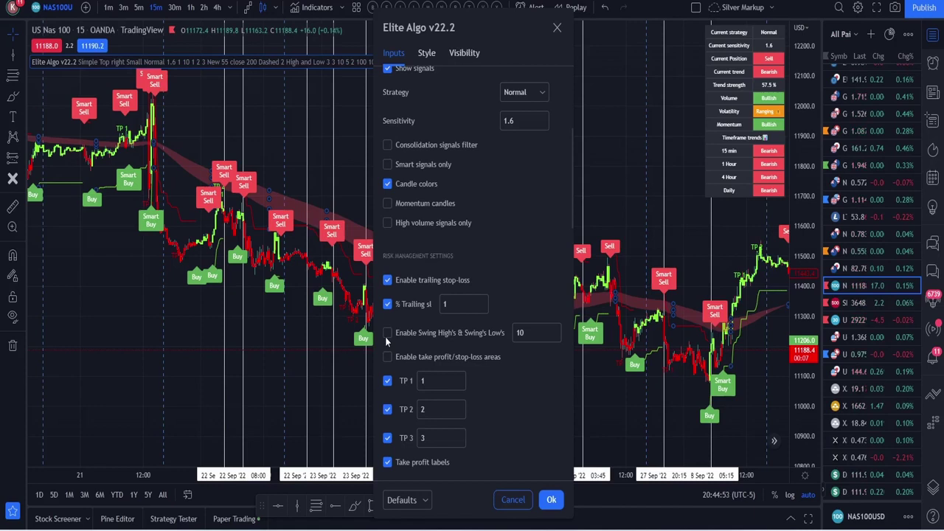
Turn off both trailing stop-loss options, enable Swing High's & Swing's Low's, and apply the Elite Algo settings
{"action": "left_click", "coordinate": [387, 304]}
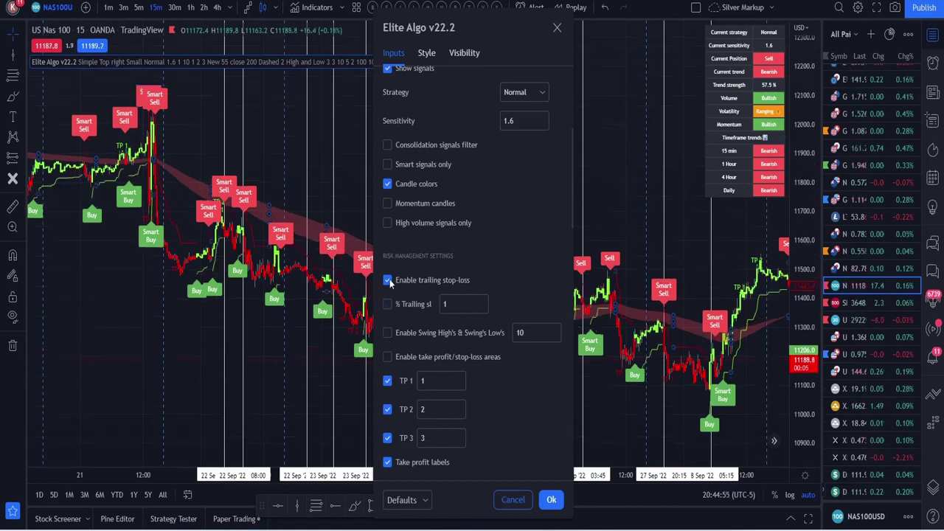
{"action": "left_click", "coordinate": [387, 280]}
{"action": "left_click", "coordinate": [387, 333]}
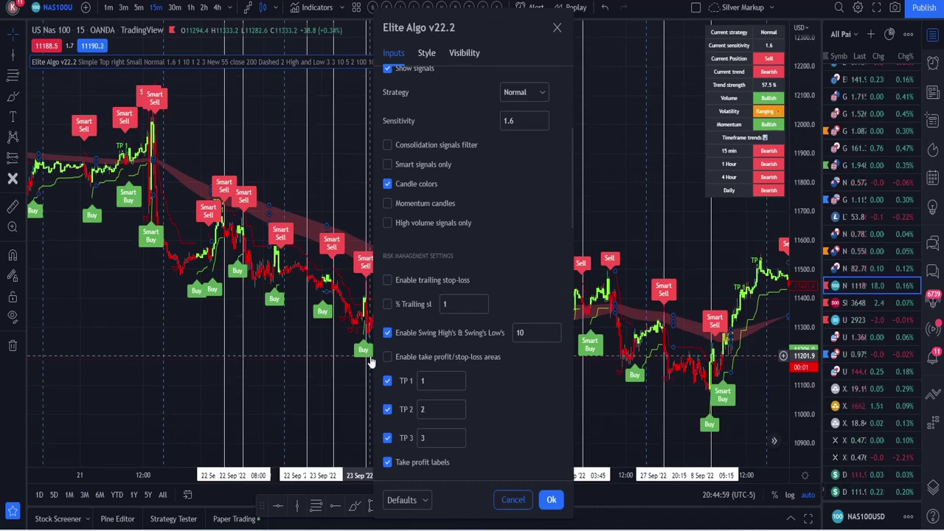
{"action": "left_click", "coordinate": [550, 499]}
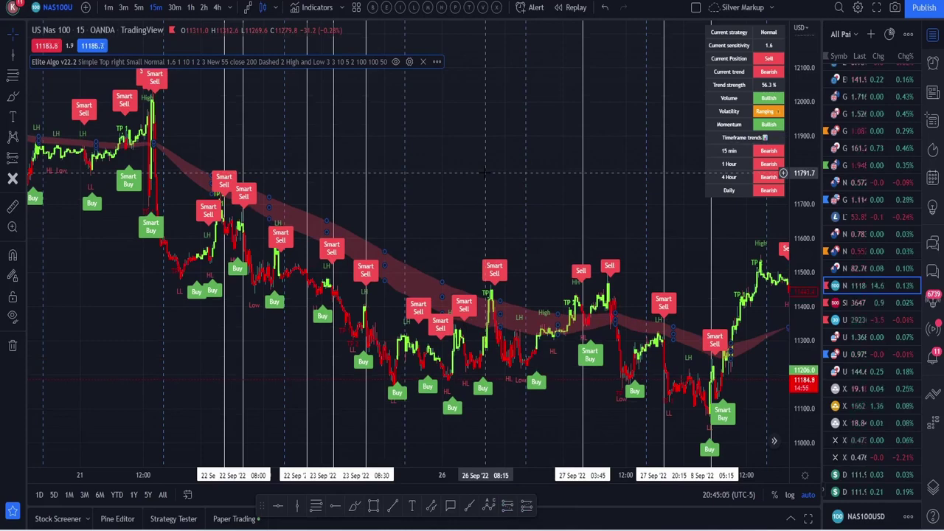
Set the Swing High's & Swing's Low's length to 18 in the Elite Algo inputs and apply it
{"action": "left_click", "coordinate": [409, 62]}
{"action": "scroll", "coordinate": [487, 368], "scroll_direction": "down", "scroll_amount": 5}
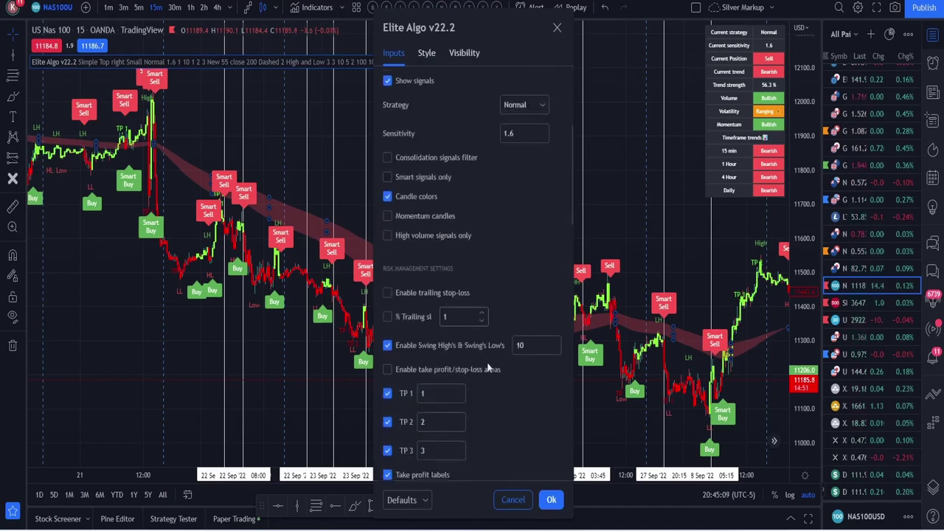
{"action": "left_click", "coordinate": [522, 322]}
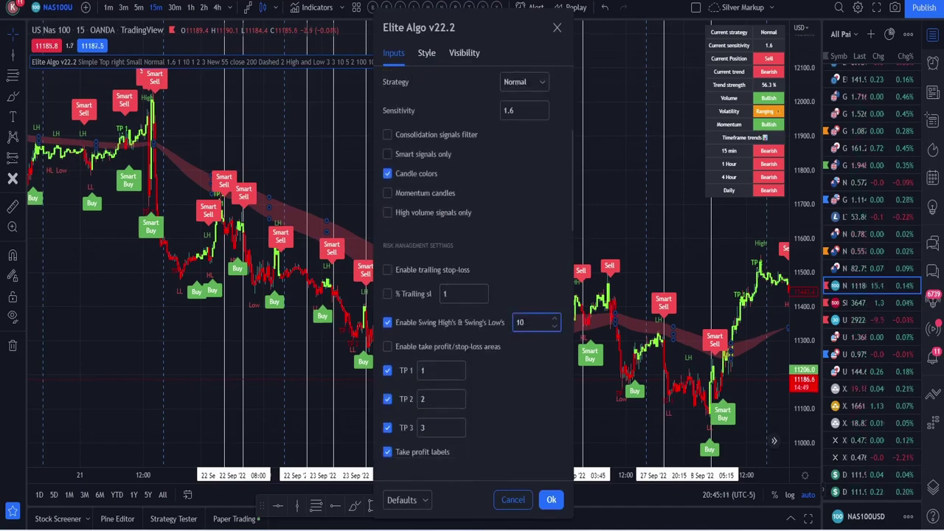
{"action": "key", "text": "BackSpace"}
{"action": "type", "text": "8"}
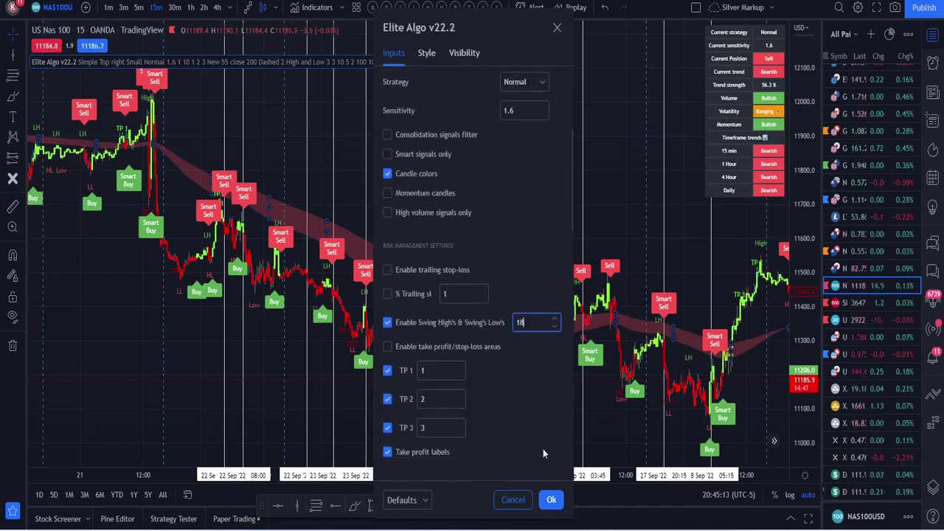
{"action": "left_click", "coordinate": [551, 499]}
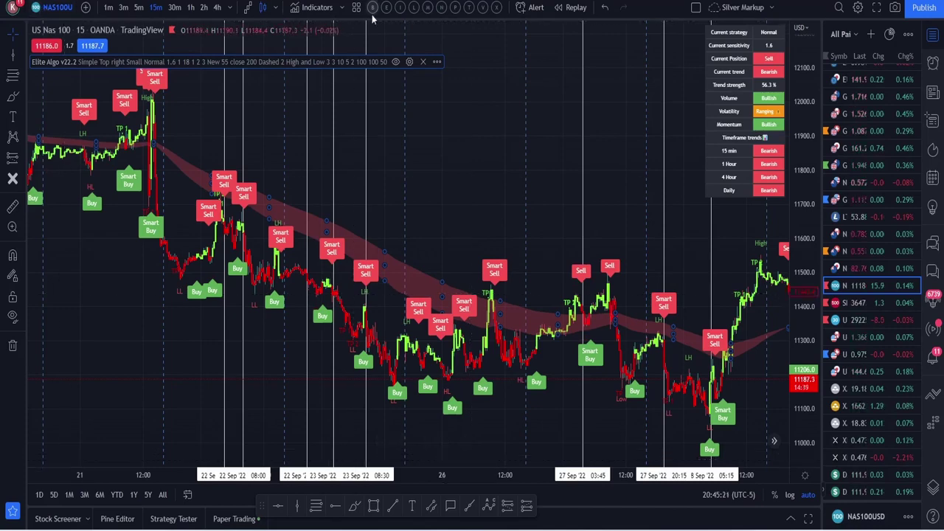
Turn off TP 1 and Take profit labels in the Elite Algo risk management settings and apply the change
{"action": "left_click", "coordinate": [409, 61]}
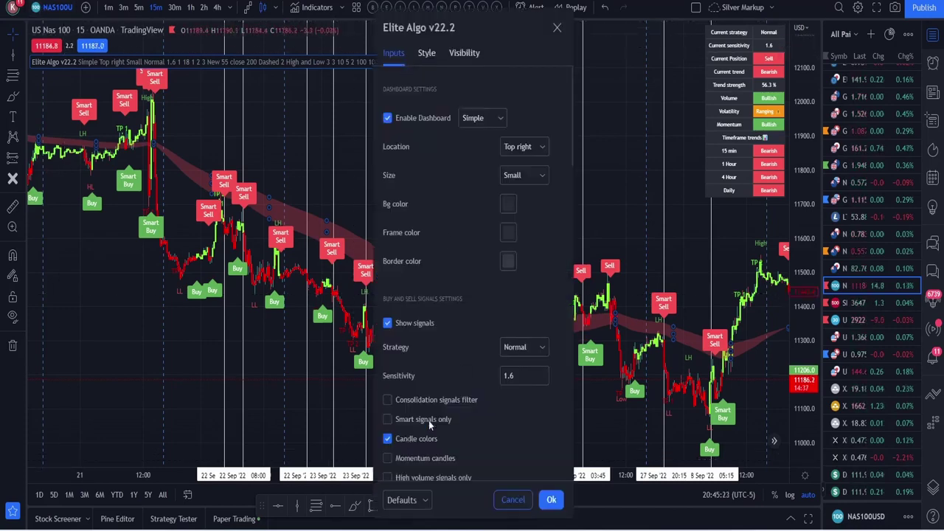
{"action": "scroll", "coordinate": [417, 435], "scroll_direction": "down", "scroll_amount": 10}
{"action": "scroll", "coordinate": [442, 439], "scroll_direction": "down", "scroll_amount": 5}
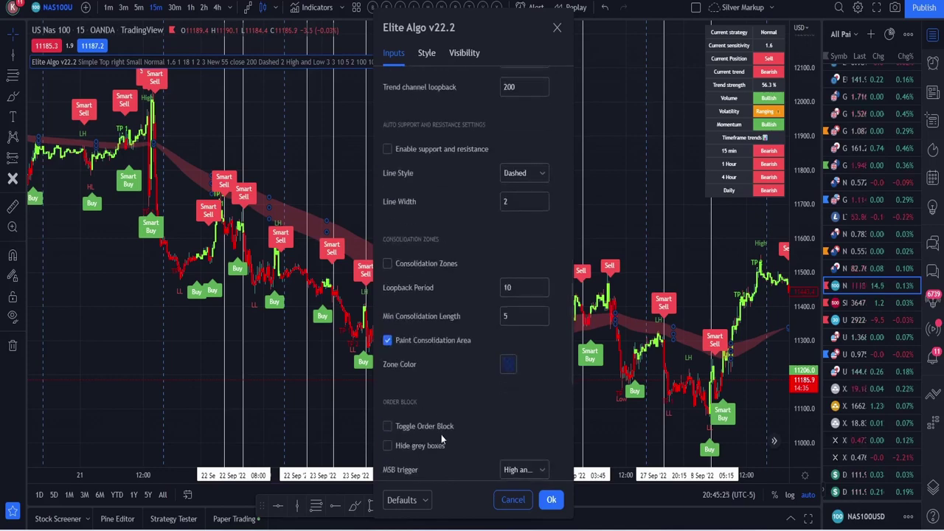
{"action": "scroll", "coordinate": [399, 347], "scroll_direction": "up", "scroll_amount": 6}
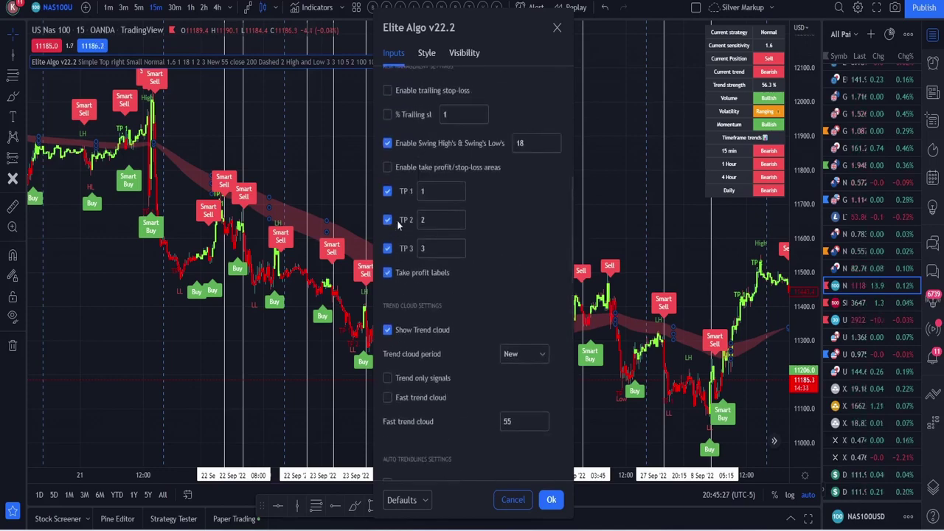
{"action": "left_click", "coordinate": [388, 192]}
{"action": "left_click", "coordinate": [388, 272]}
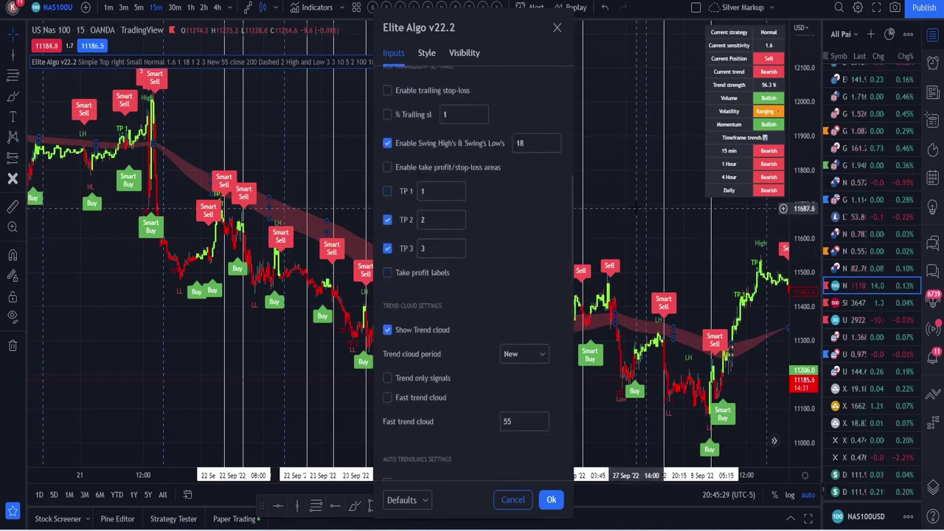
{"action": "left_click", "coordinate": [551, 499]}
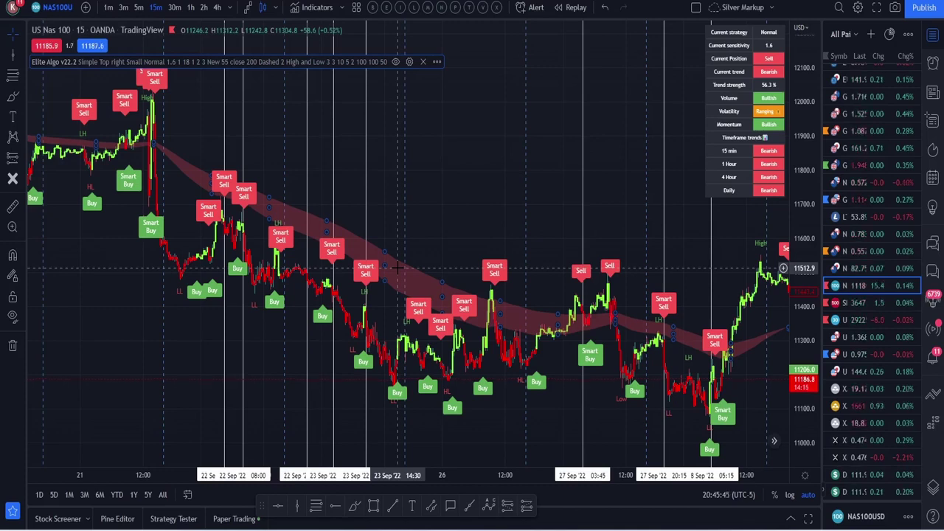
{"action": "left_click_drag", "start_coordinate": [545, 225], "coordinate": [461, 203]}
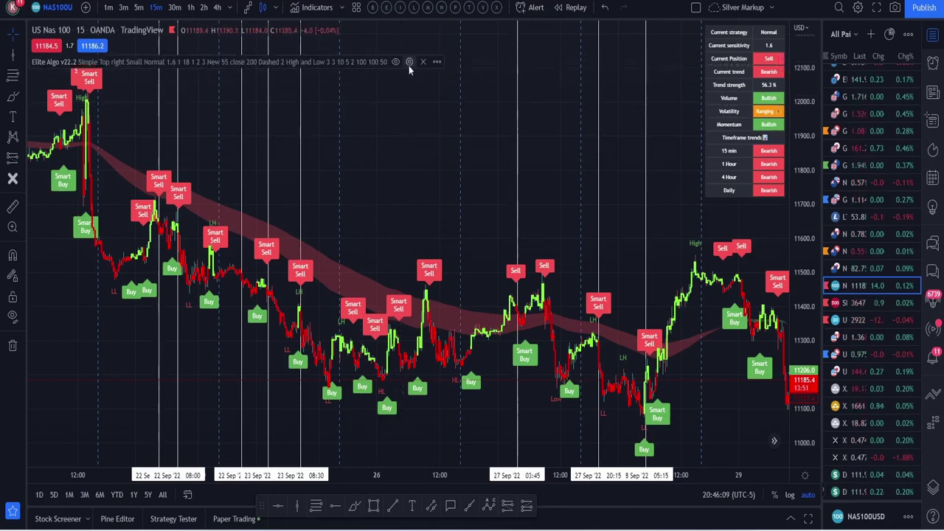
Enable Trend only signals in the trend cloud settings, apply it, and review the filtered signals from 20 to 29 September
{"action": "left_click", "coordinate": [409, 62]}
{"action": "scroll", "coordinate": [411, 341], "scroll_direction": "down", "scroll_amount": 4}
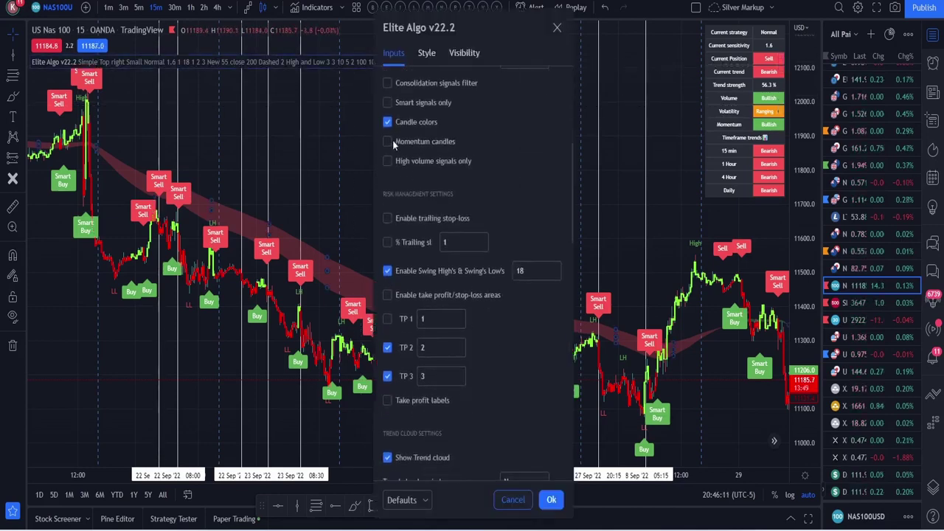
{"action": "scroll", "coordinate": [442, 221], "scroll_direction": "up", "scroll_amount": 3}
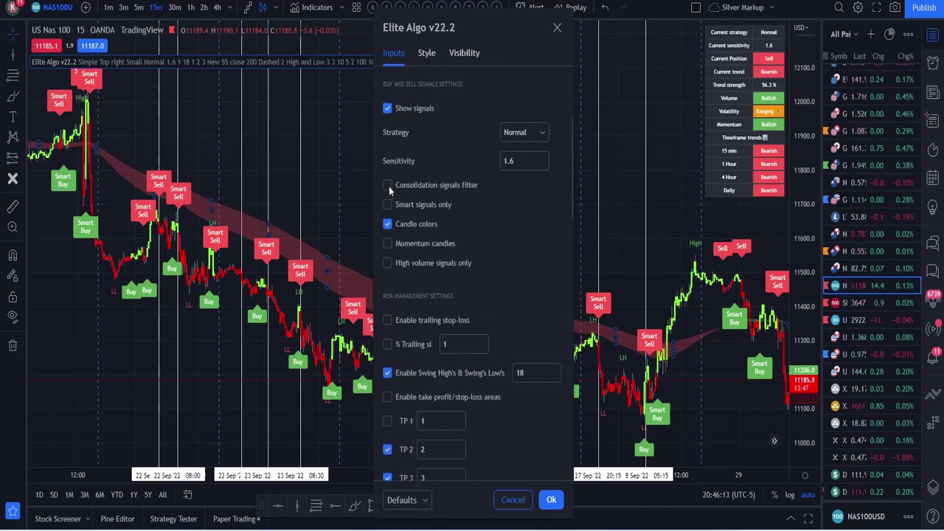
{"action": "scroll", "coordinate": [504, 343], "scroll_direction": "down", "scroll_amount": 7}
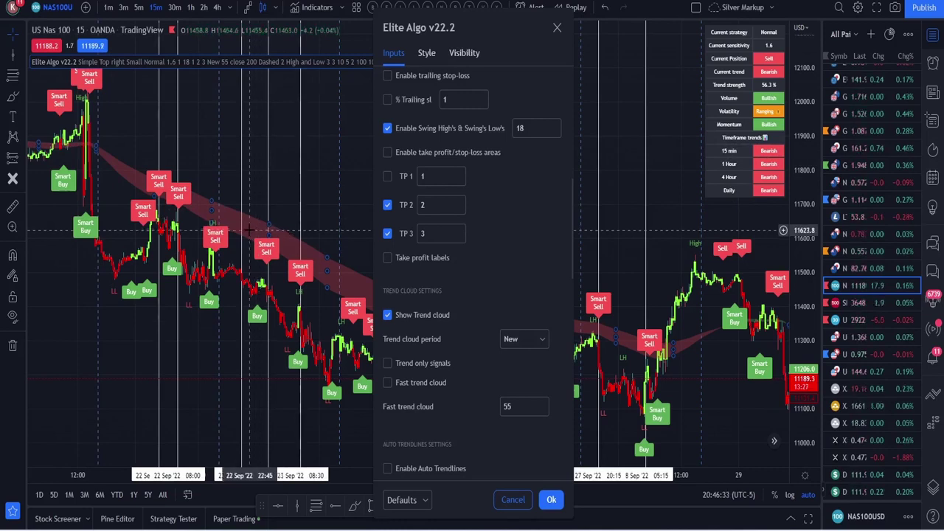
{"action": "left_click", "coordinate": [388, 364]}
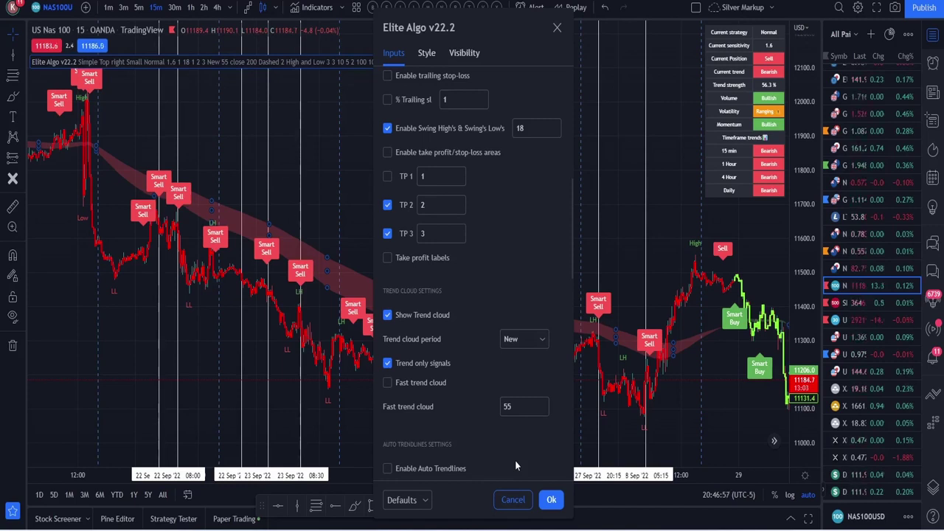
{"action": "scroll", "coordinate": [515, 460], "scroll_direction": "down", "scroll_amount": 5}
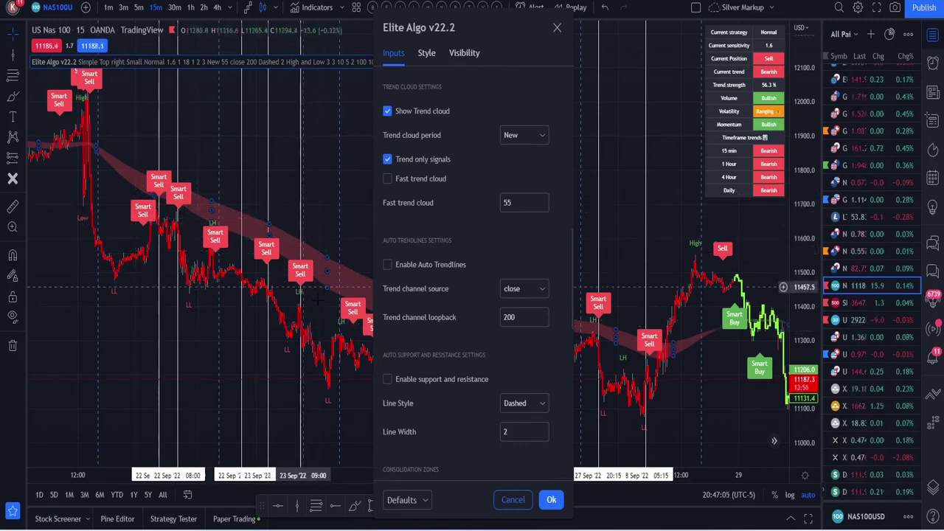
{"action": "left_click", "coordinate": [555, 501]}
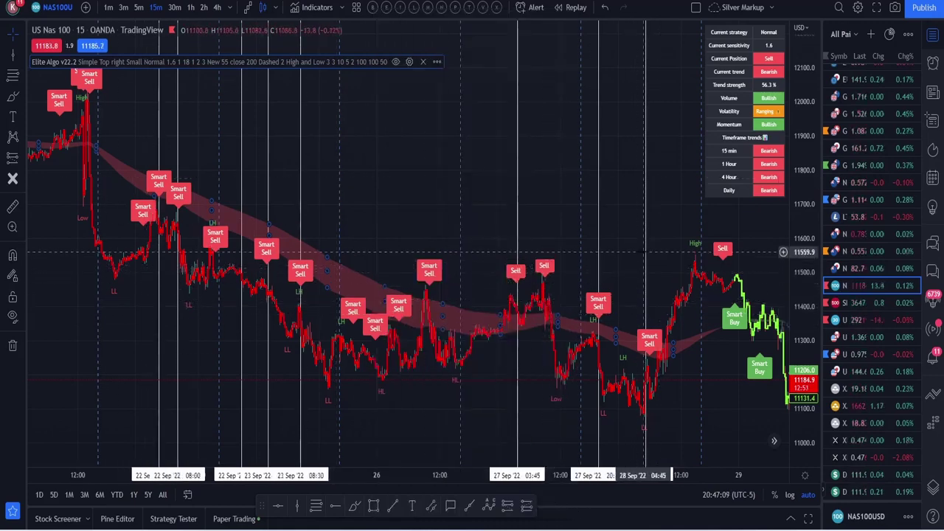
{"action": "left_click_drag", "start_coordinate": [644, 252], "coordinate": [521, 235]}
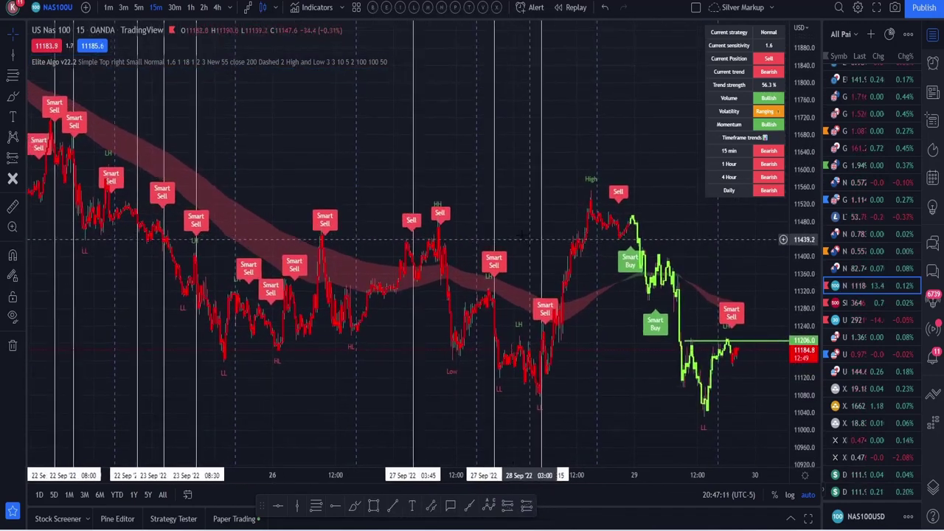
{"action": "left_click_drag", "start_coordinate": [312, 134], "coordinate": [575, 142]}
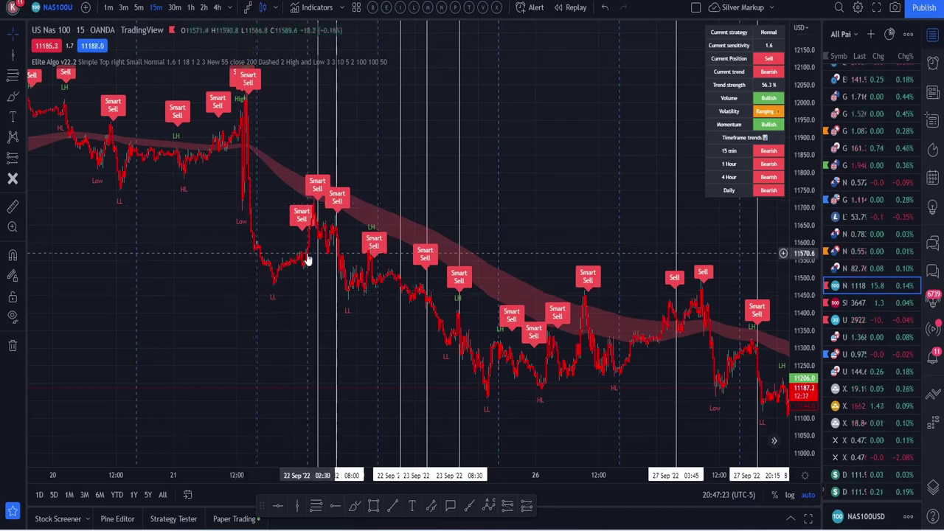
{"action": "scroll", "coordinate": [282, 155], "scroll_direction": "right", "scroll_amount": 5}
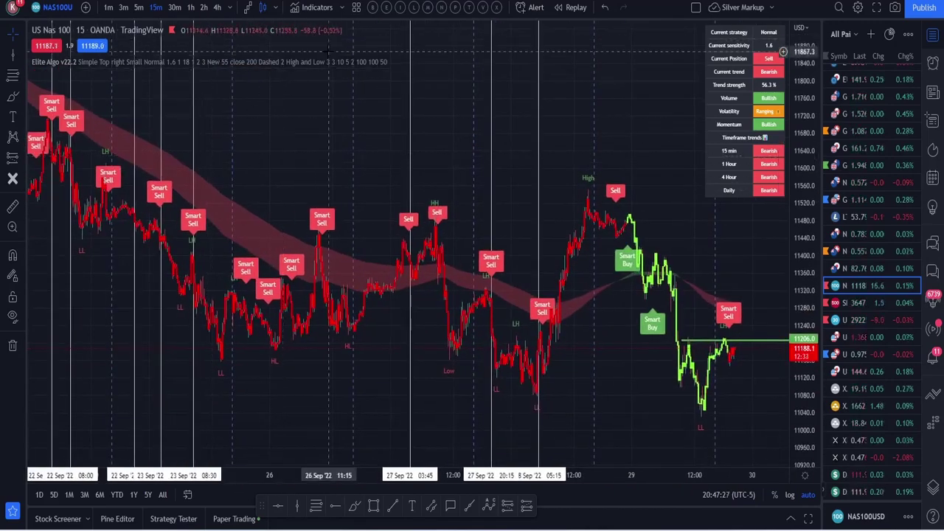
Enable Consolidation Zones in the Elite Algo inputs, apply it, and view the painted zones from 22 to 28 September
{"action": "left_click", "coordinate": [409, 62]}
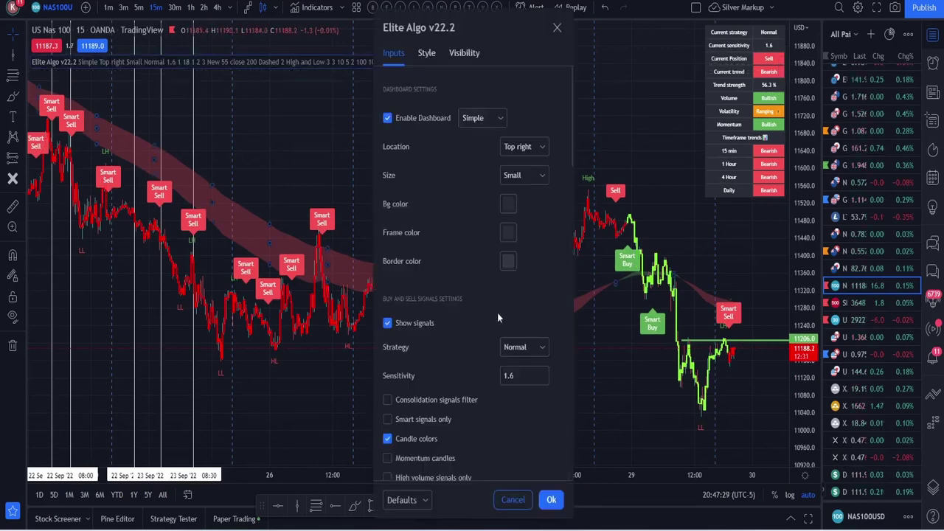
{"action": "scroll", "coordinate": [497, 313], "scroll_direction": "down", "scroll_amount": 10}
{"action": "scroll", "coordinate": [498, 313], "scroll_direction": "down", "scroll_amount": 8}
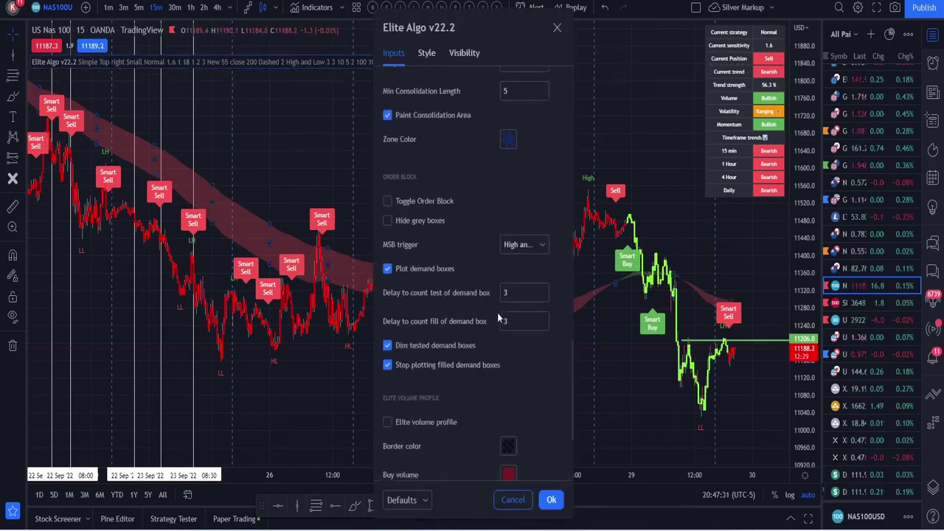
{"action": "scroll", "coordinate": [497, 313], "scroll_direction": "down", "scroll_amount": 3}
{"action": "scroll", "coordinate": [497, 313], "scroll_direction": "up", "scroll_amount": 7}
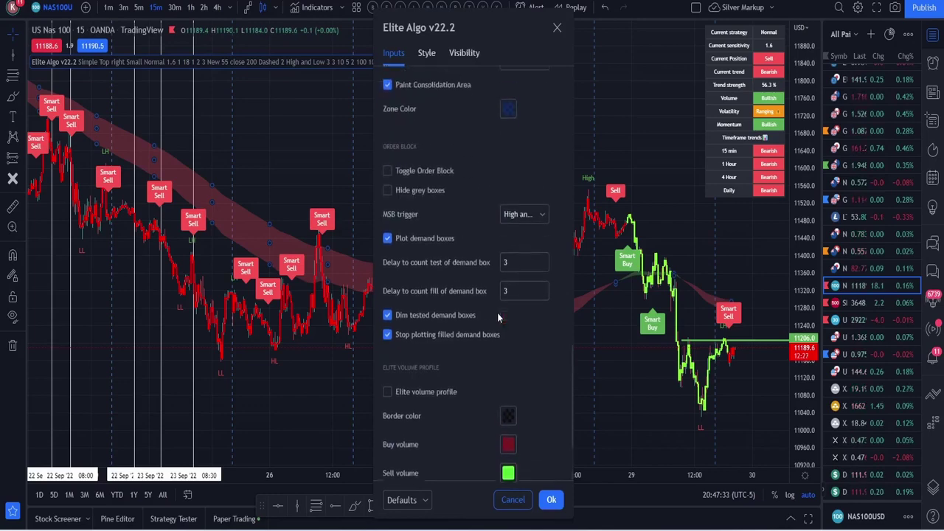
{"action": "scroll", "coordinate": [493, 363], "scroll_direction": "up", "scroll_amount": 5}
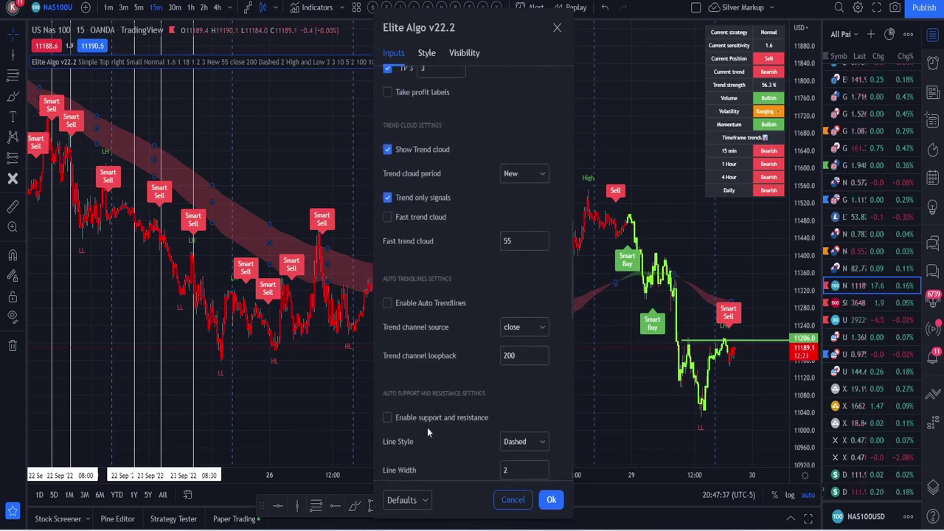
{"action": "scroll", "coordinate": [427, 430], "scroll_direction": "down", "scroll_amount": 3}
{"action": "left_click", "coordinate": [388, 354]}
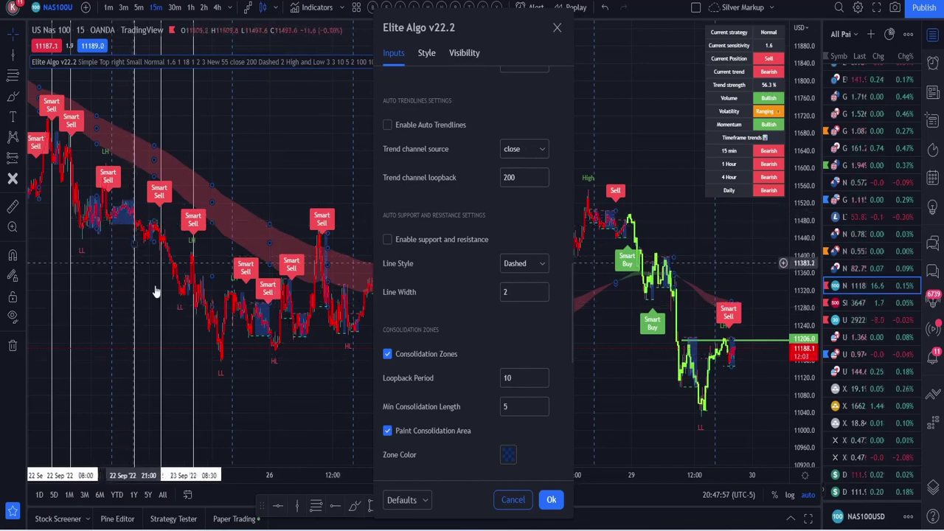
{"action": "key", "text": "Return"}
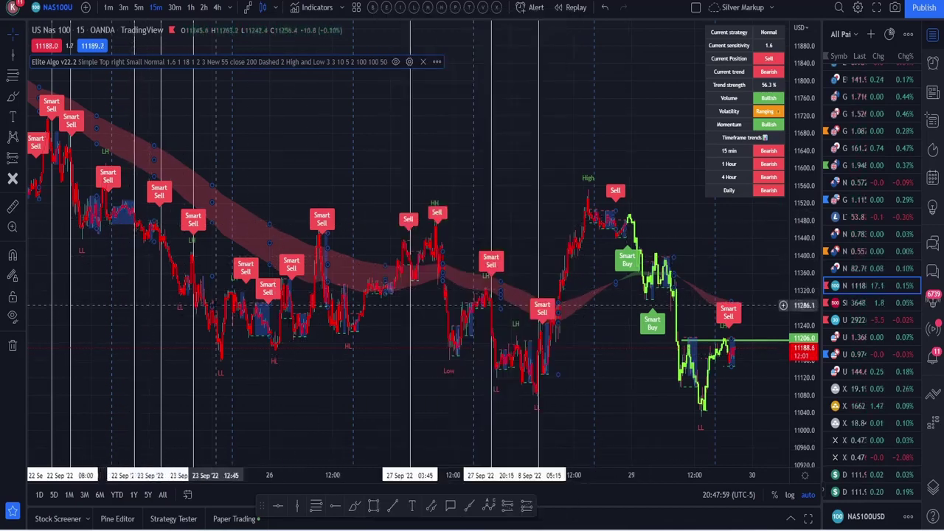
{"action": "scroll", "coordinate": [184, 332], "scroll_direction": "up", "scroll_amount": 3}
{"action": "scroll", "coordinate": [111, 371], "scroll_direction": "down", "scroll_amount": 3}
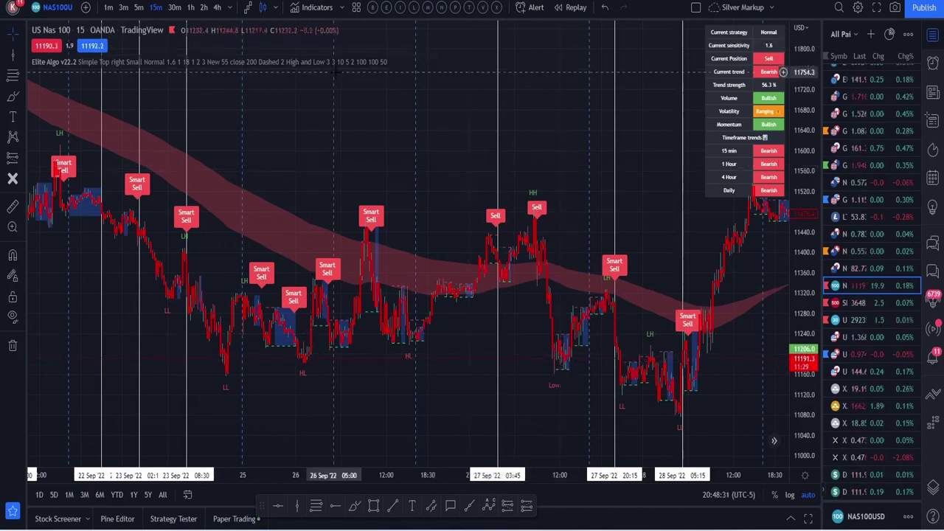
Turn off Consolidation Zones, enable Toggle Order Block, apply the settings, and view the order blocks around the latest price
{"action": "left_click", "coordinate": [409, 63]}
{"action": "scroll", "coordinate": [454, 304], "scroll_direction": "down", "scroll_amount": 10}
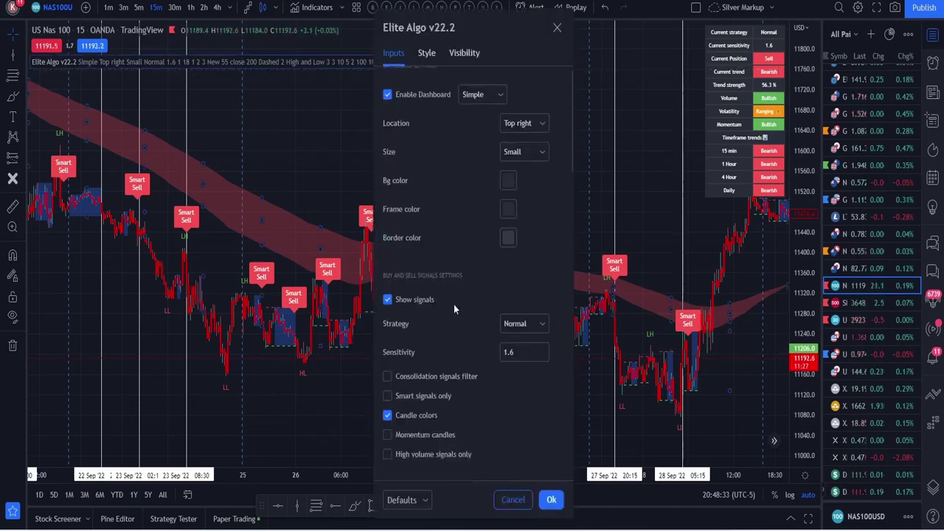
{"action": "scroll", "coordinate": [453, 309], "scroll_direction": "down", "scroll_amount": 5}
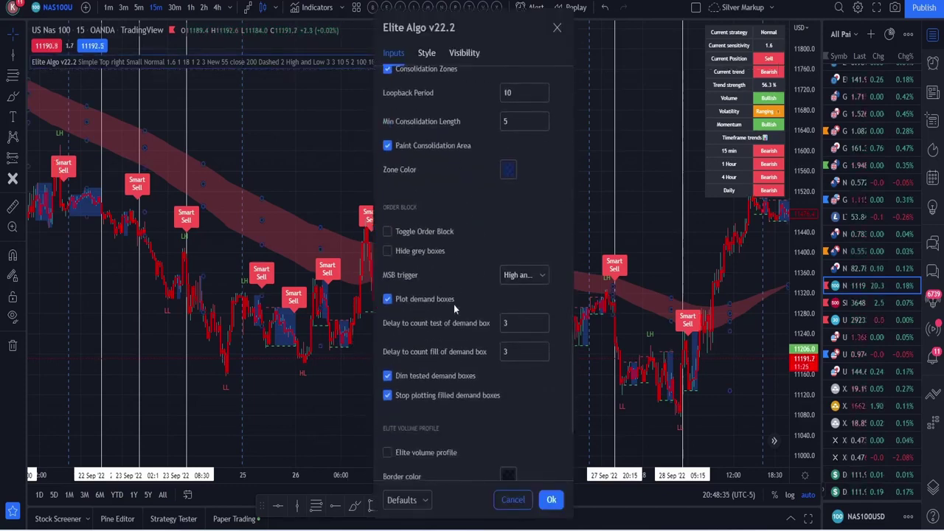
{"action": "scroll", "coordinate": [455, 308], "scroll_direction": "up", "scroll_amount": 2}
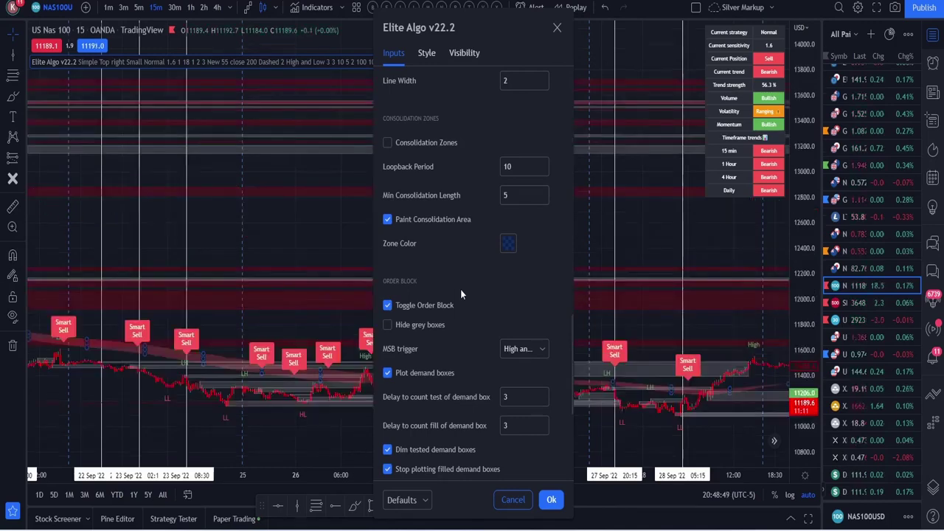
{"action": "left_click", "coordinate": [551, 499]}
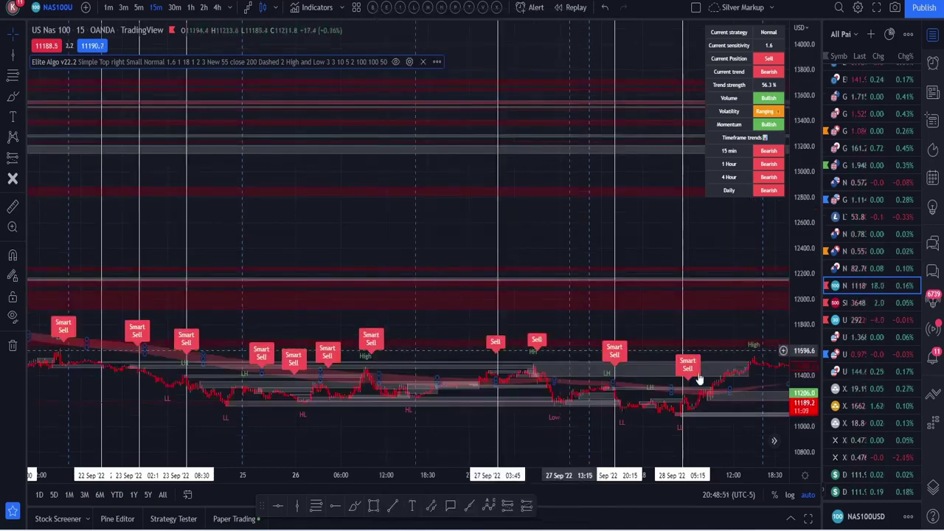
{"action": "scroll", "coordinate": [641, 283], "scroll_direction": "up", "scroll_amount": 3}
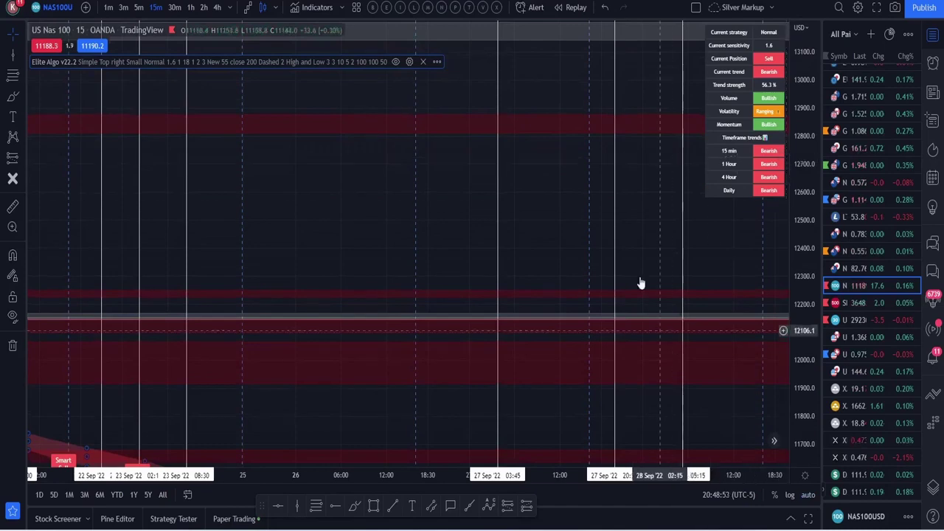
{"action": "left_click_drag", "start_coordinate": [560, 161], "coordinate": [242, 81]}
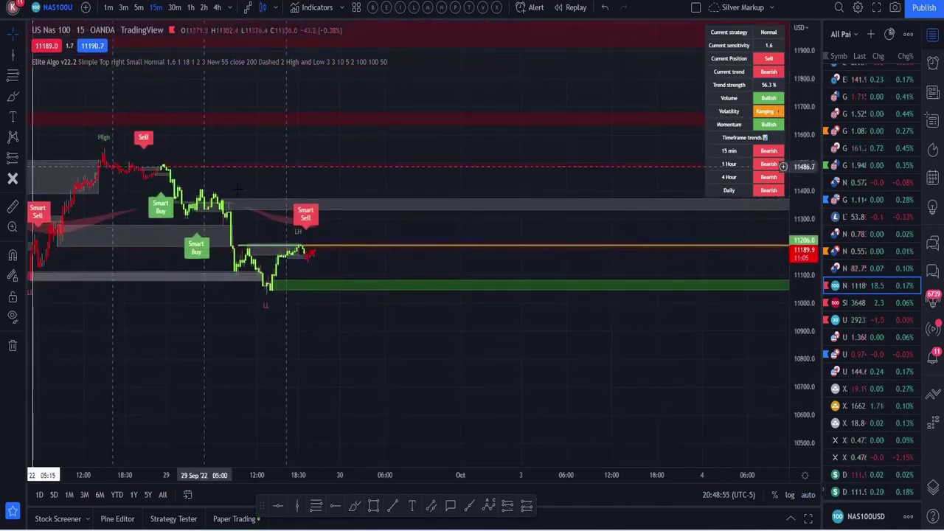
{"action": "left_click_drag", "start_coordinate": [383, 394], "coordinate": [425, 403]}
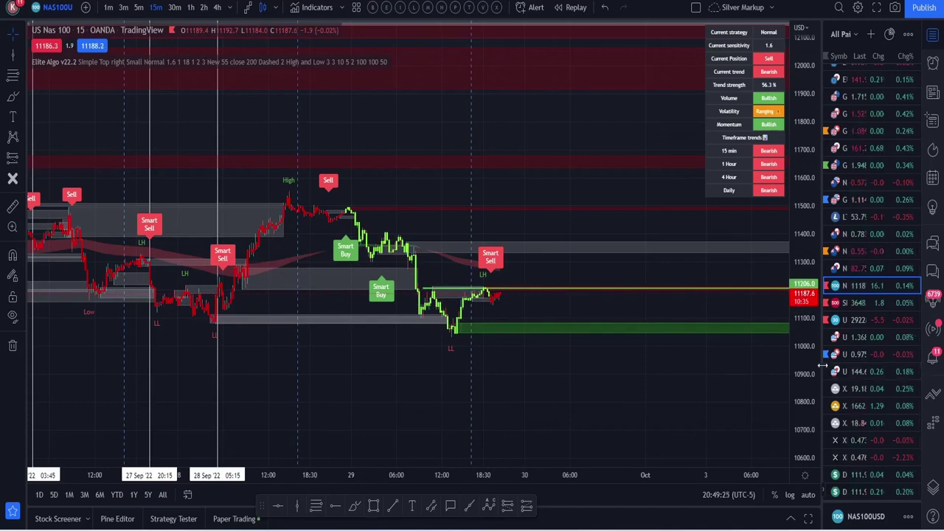
{"action": "left_click_drag", "start_coordinate": [821, 371], "coordinate": [780, 98]}
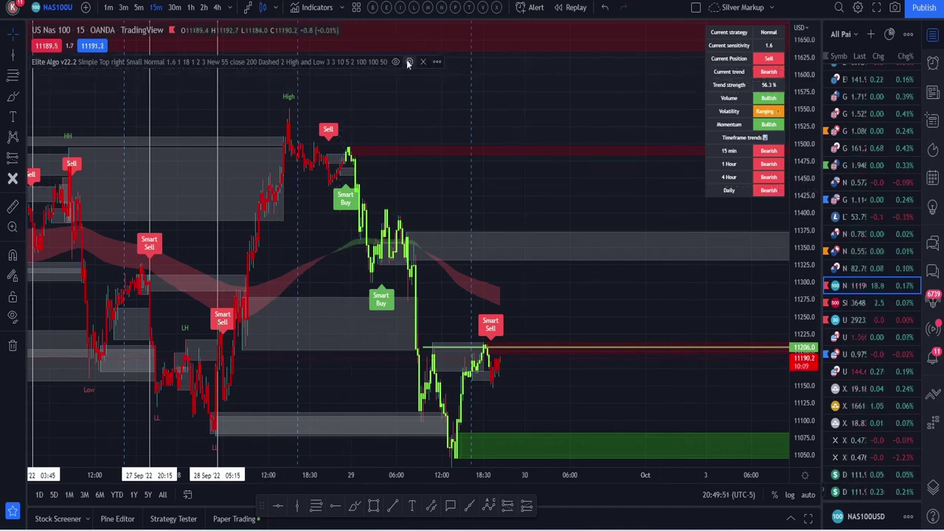
Review the Elite Algo v22.2 inputs, including the order block MSB trigger and Elite volume profile settings, and close them without changes
{"action": "left_click", "coordinate": [409, 62]}
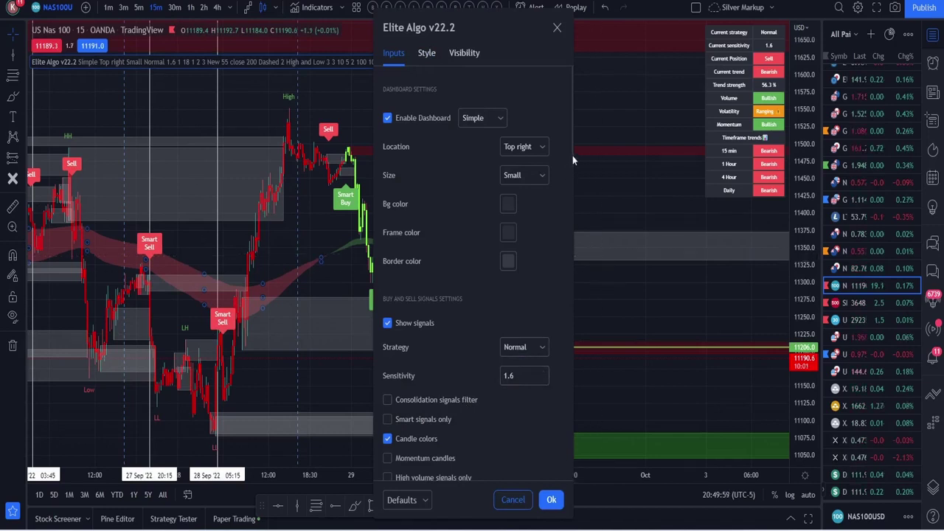
{"action": "left_click_drag", "start_coordinate": [572, 154], "coordinate": [572, 170]}
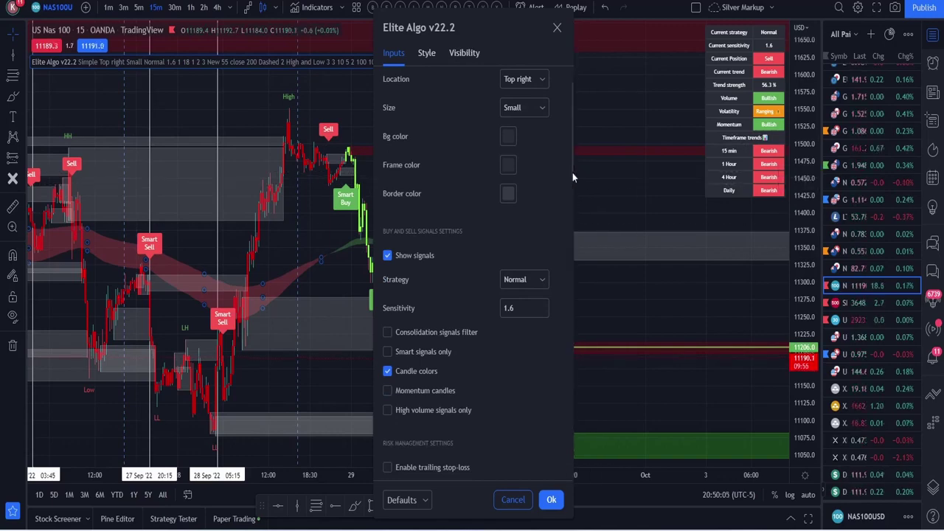
{"action": "left_click_drag", "start_coordinate": [572, 177], "coordinate": [570, 451]}
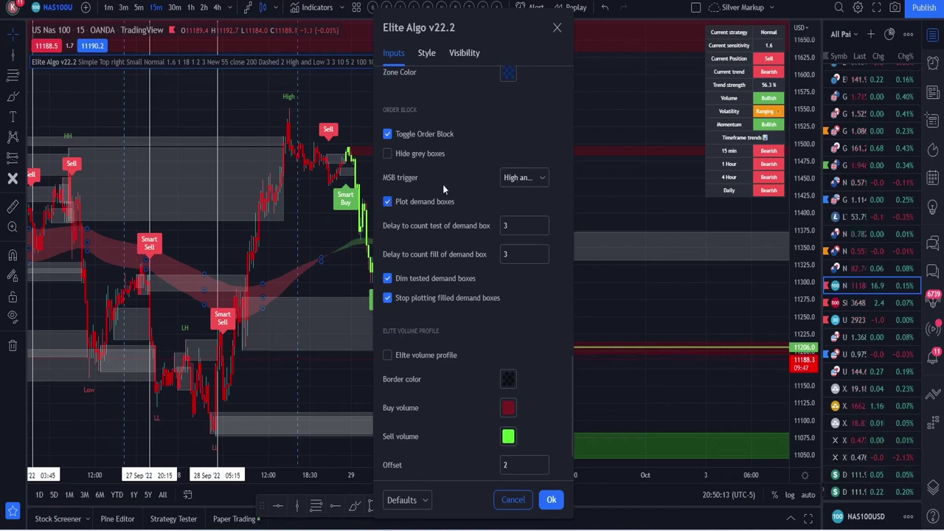
{"action": "left_click", "coordinate": [523, 178]}
{"action": "left_click", "coordinate": [490, 161]}
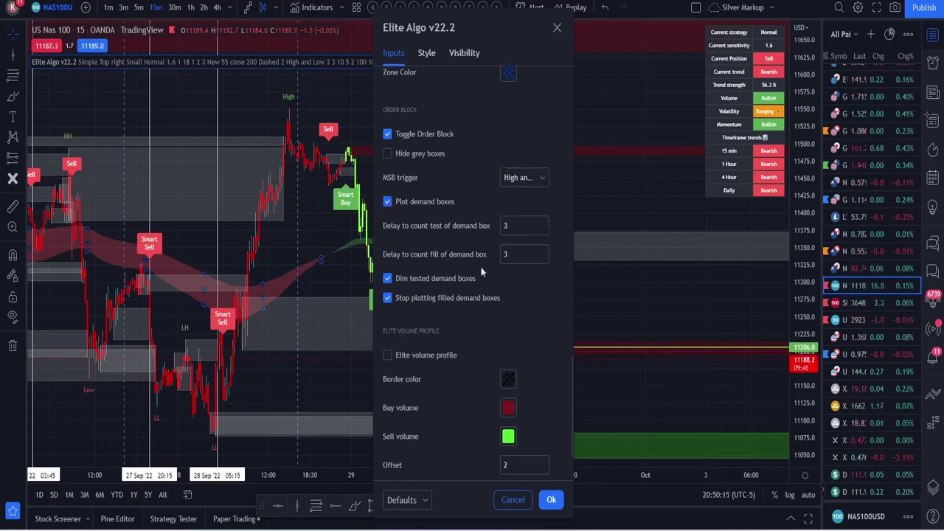
{"action": "scroll", "coordinate": [481, 272], "scroll_direction": "down", "scroll_amount": 2}
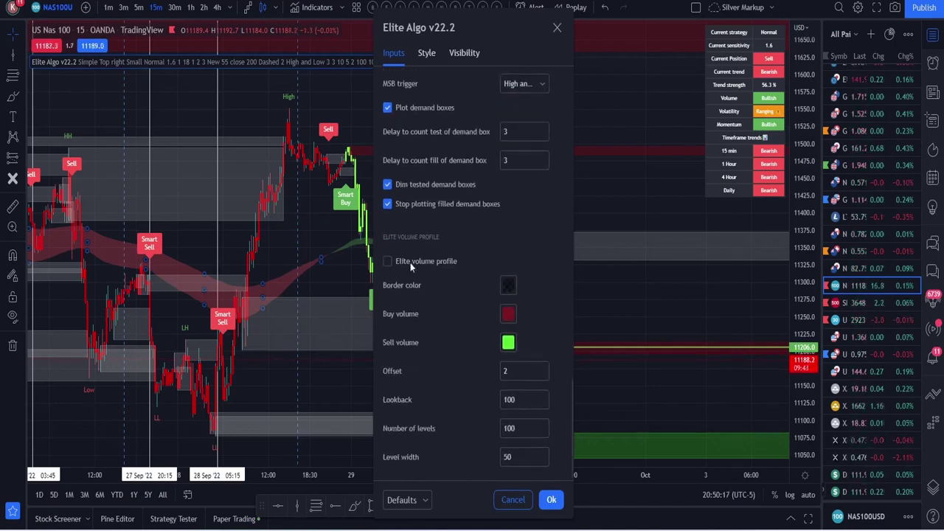
{"action": "scroll", "coordinate": [458, 310], "scroll_direction": "up", "scroll_amount": 8}
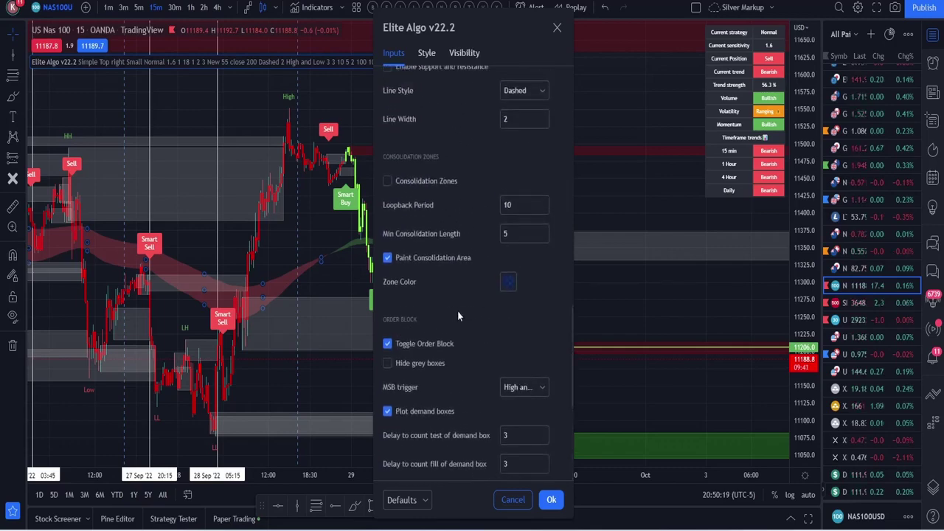
{"action": "scroll", "coordinate": [457, 316], "scroll_direction": "up", "scroll_amount": 4}
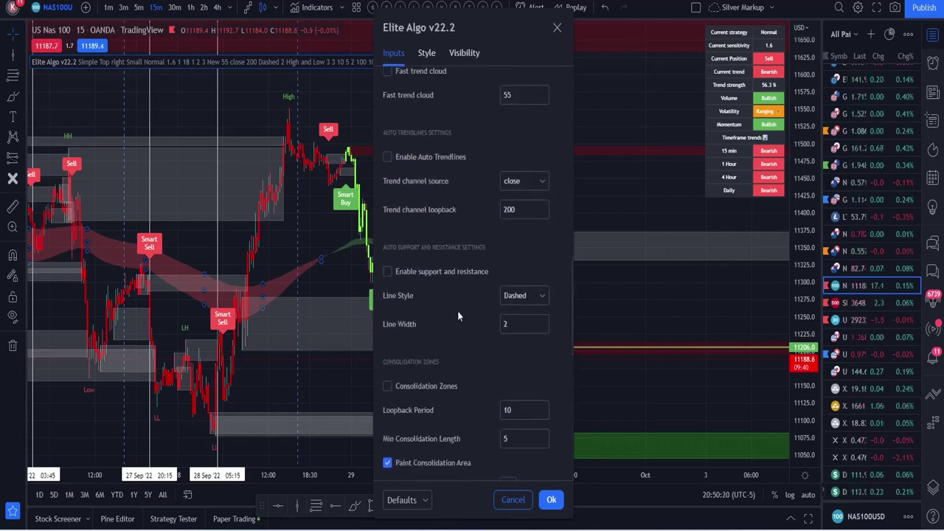
{"action": "left_click", "coordinate": [557, 29]}
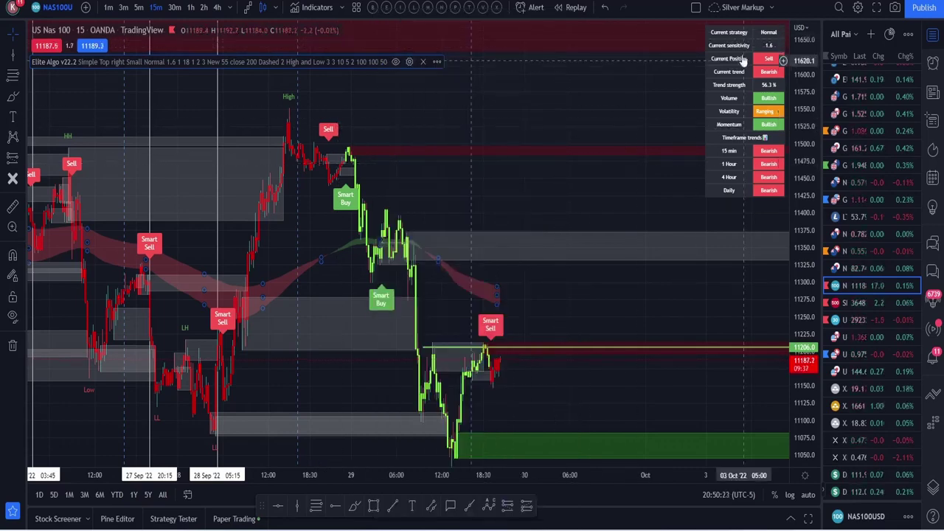
Add the Elite Oscillator V8 indicator from the invite-only scripts to the chart
{"action": "left_click", "coordinate": [315, 7]}
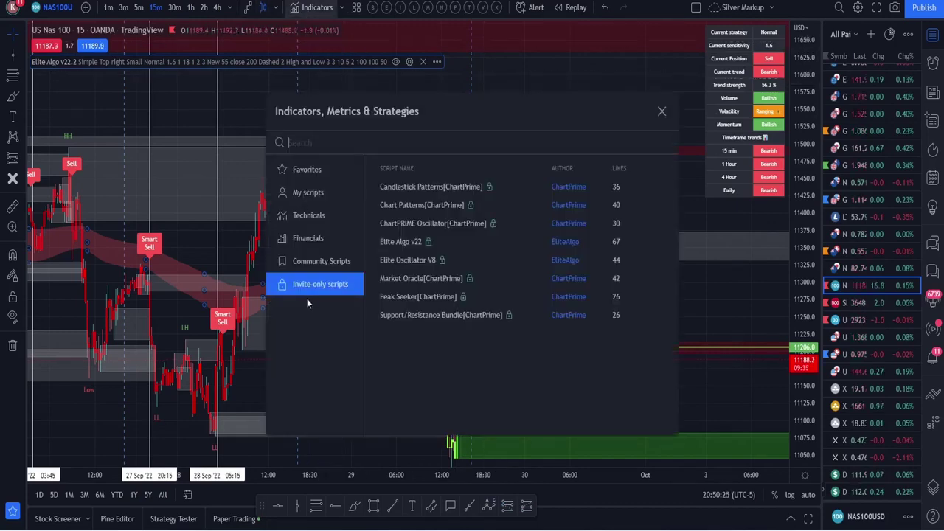
{"action": "left_click", "coordinate": [301, 261]}
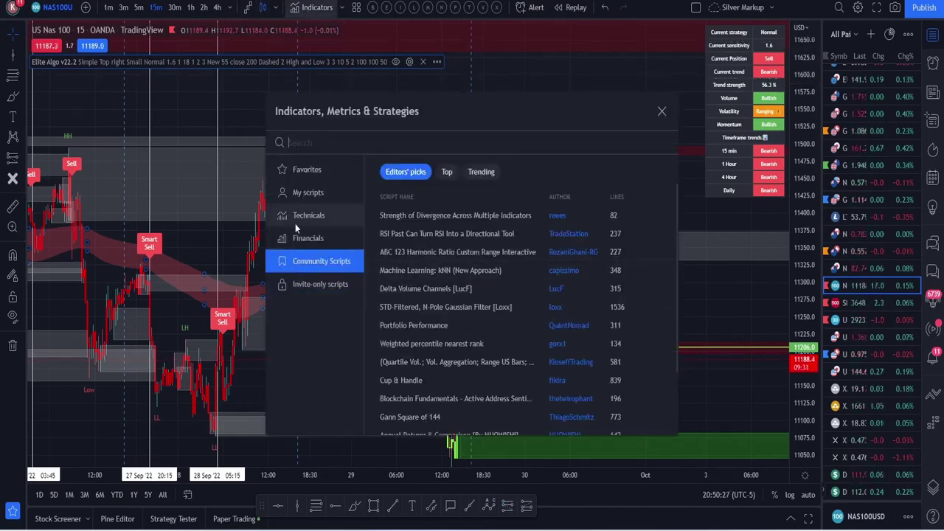
{"action": "left_click", "coordinate": [306, 276]}
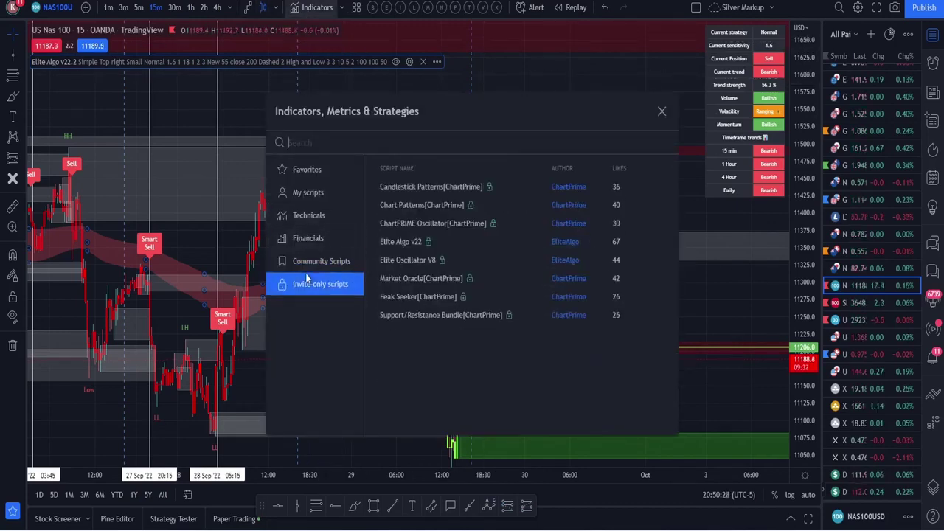
{"action": "left_click", "coordinate": [392, 264]}
{"action": "key", "text": "Escape"}
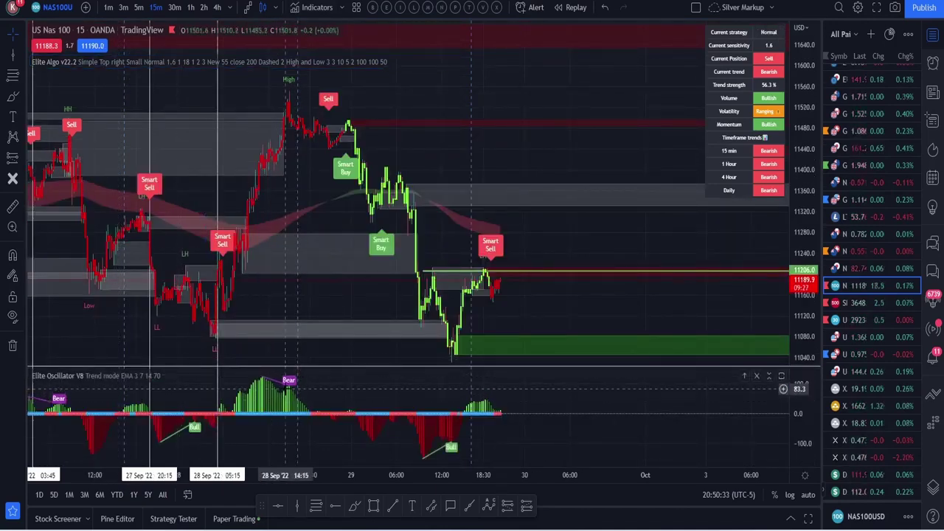
Measure the price drop after the bearish divergence on 27 September from 09:00 to 13:00, clear it, and view the earlier oscillator signals
{"action": "left_click_drag", "start_coordinate": [211, 284], "coordinate": [357, 284]}
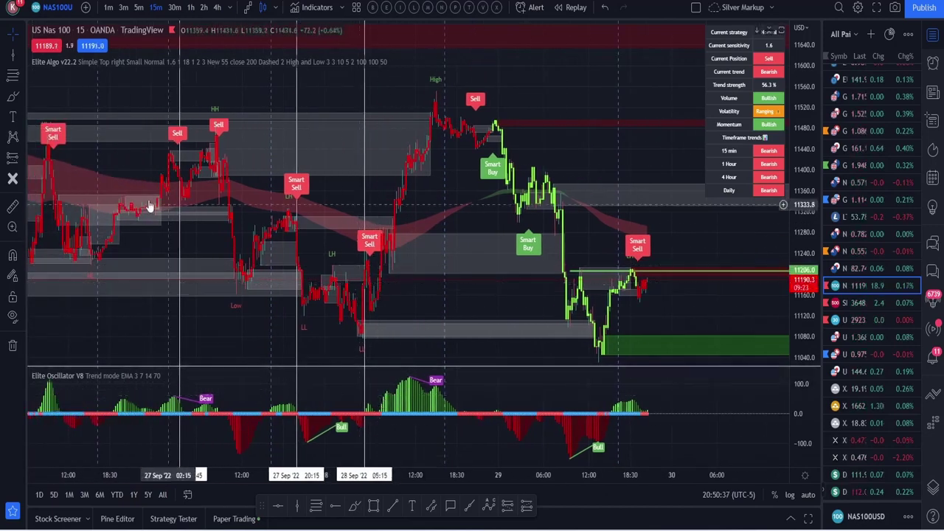
{"action": "left_click", "coordinate": [16, 36]}
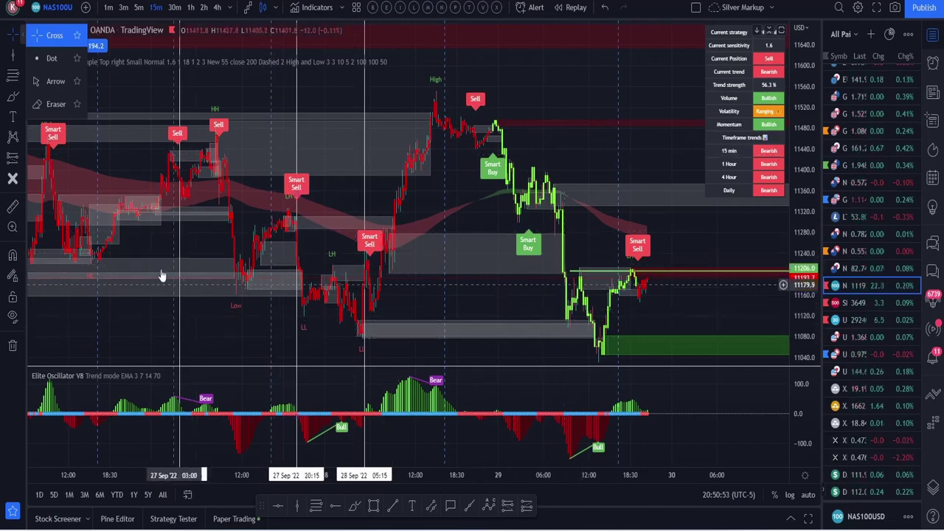
{"action": "left_click_drag", "start_coordinate": [151, 317], "coordinate": [221, 314]}
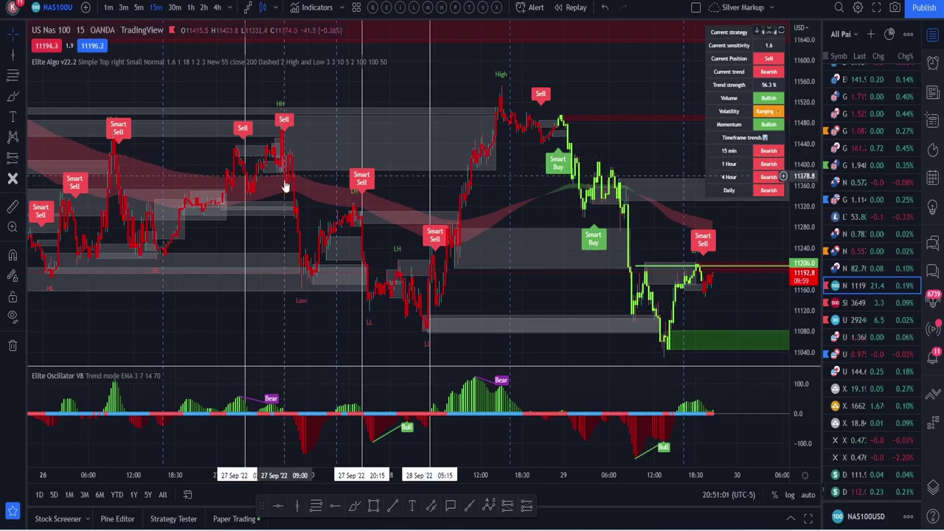
{"action": "left_click", "coordinate": [13, 207]}
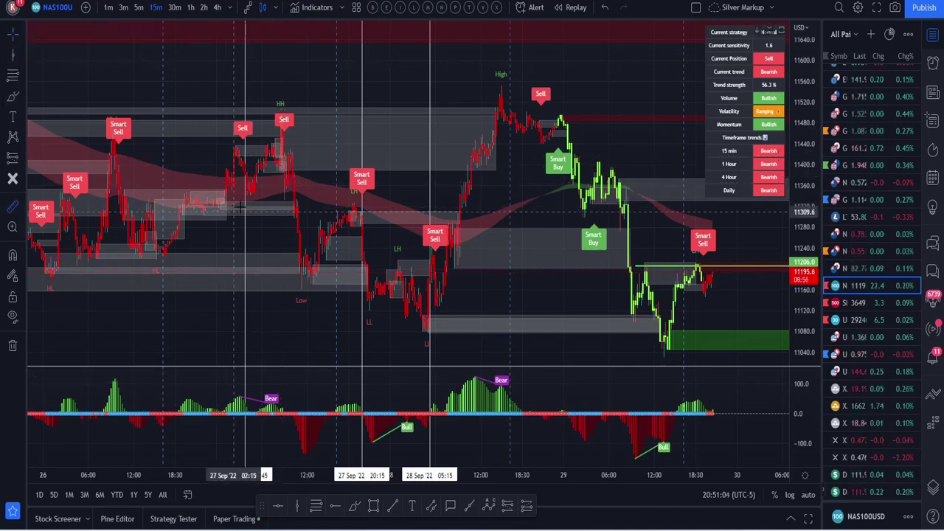
{"action": "left_click", "coordinate": [284, 175]}
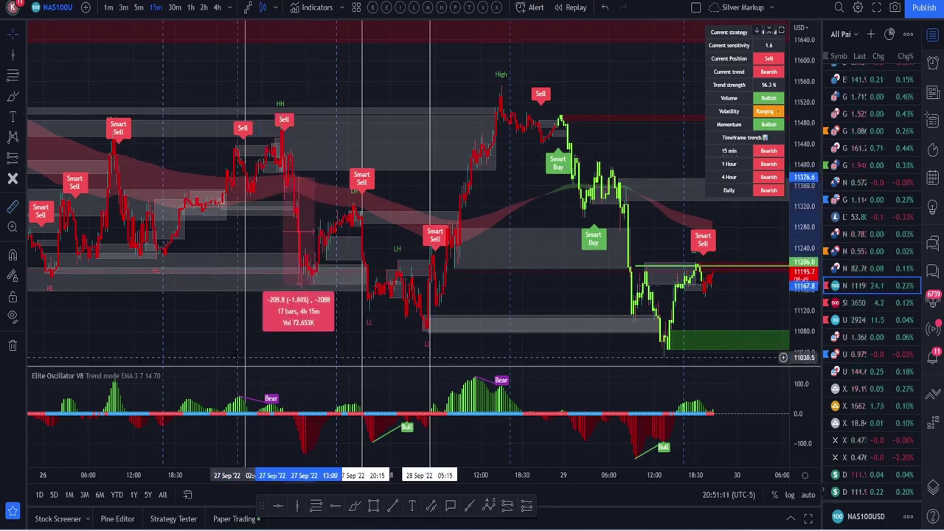
{"action": "left_click", "coordinate": [272, 318]}
{"action": "left_click_drag", "start_coordinate": [273, 317], "coordinate": [443, 306]}
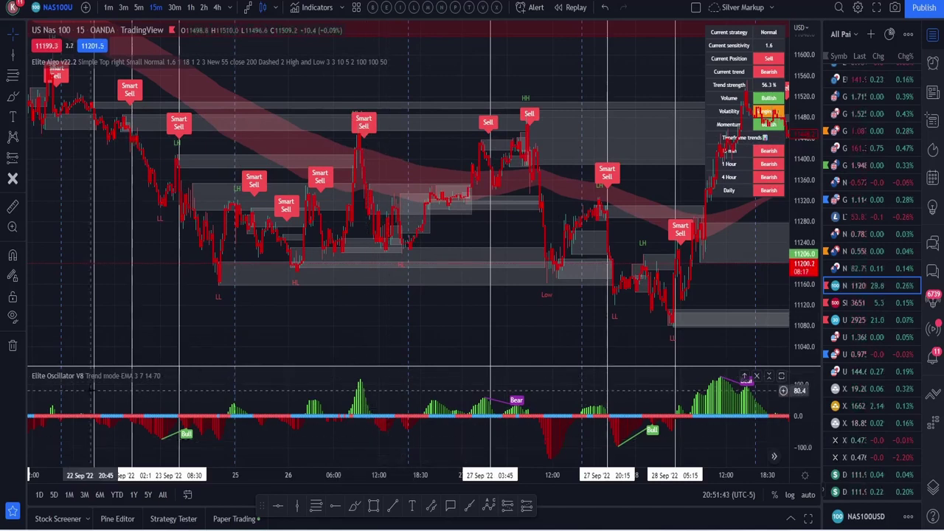
Review the Elite Oscillator V8 inputs and its indicator timeframe options, keep Chart, and view the divergences from 27 to 29 September
{"action": "left_click", "coordinate": [182, 376]}
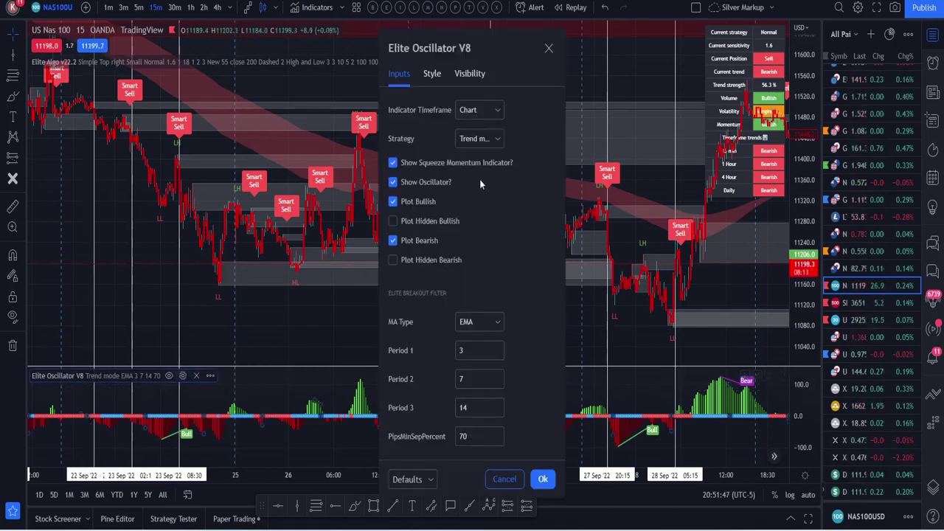
{"action": "left_click", "coordinate": [480, 110]}
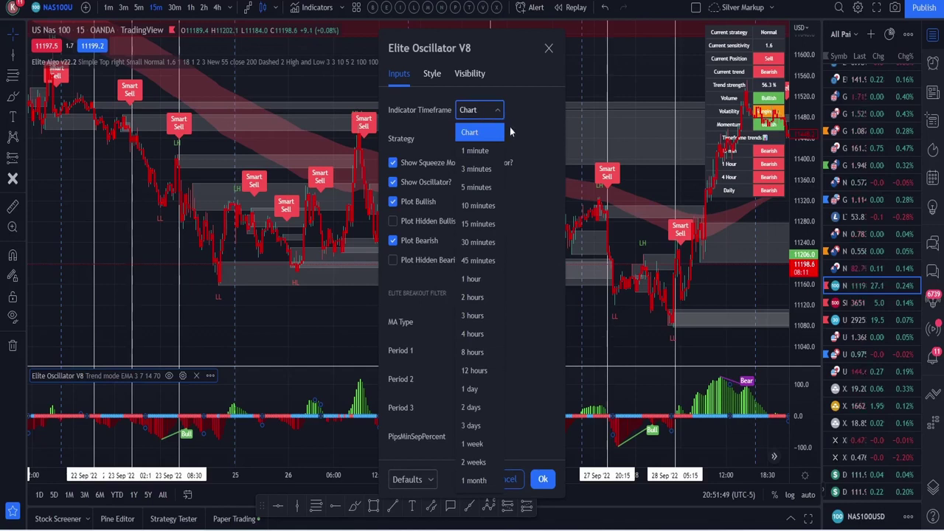
{"action": "left_click", "coordinate": [510, 126]}
{"action": "left_click", "coordinate": [480, 110]}
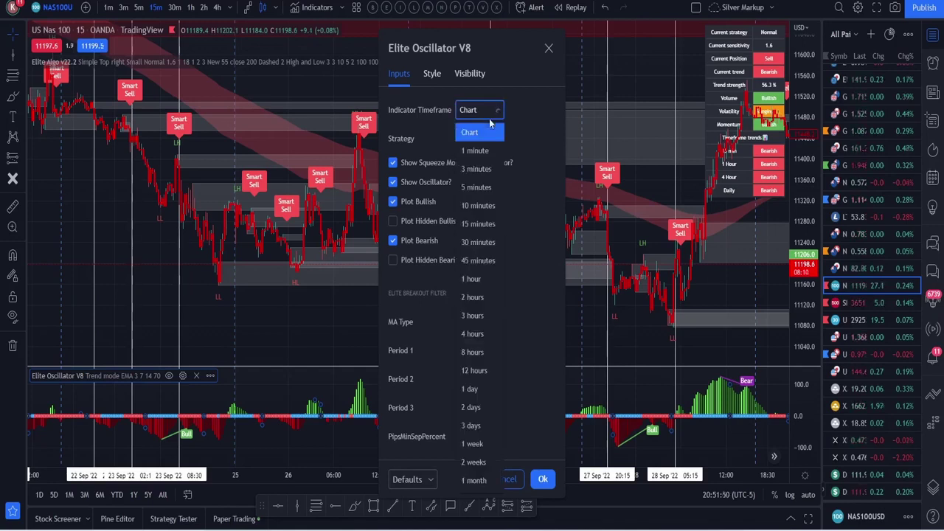
{"action": "left_click", "coordinate": [532, 215]}
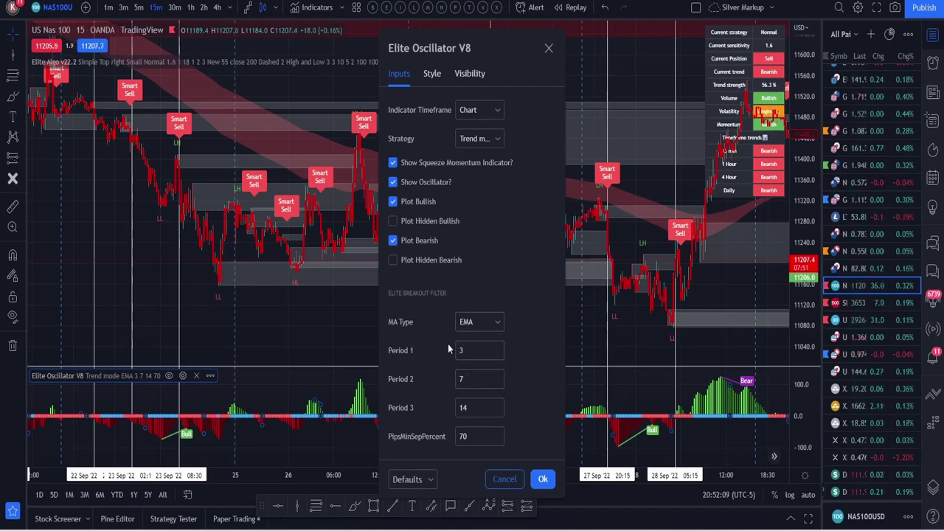
{"action": "left_click", "coordinate": [543, 478]}
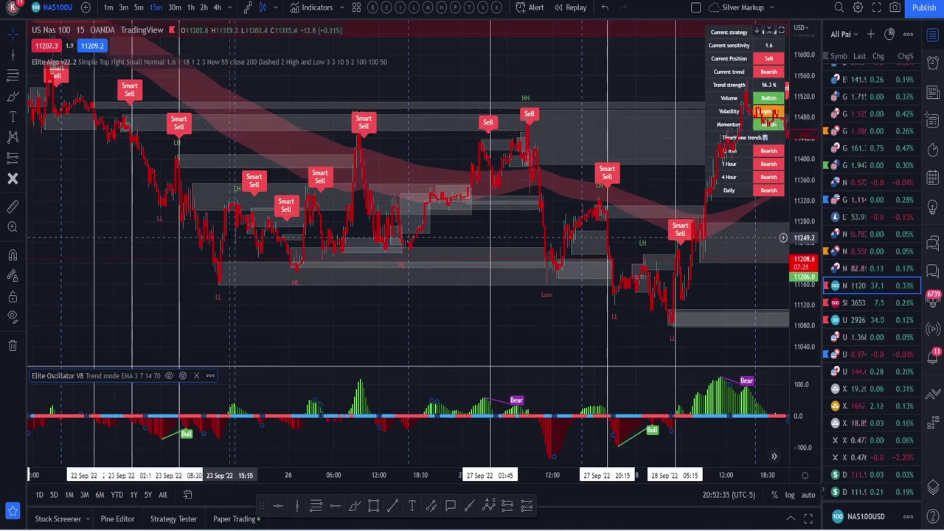
{"action": "left_click_drag", "start_coordinate": [647, 83], "coordinate": [452, 99]}
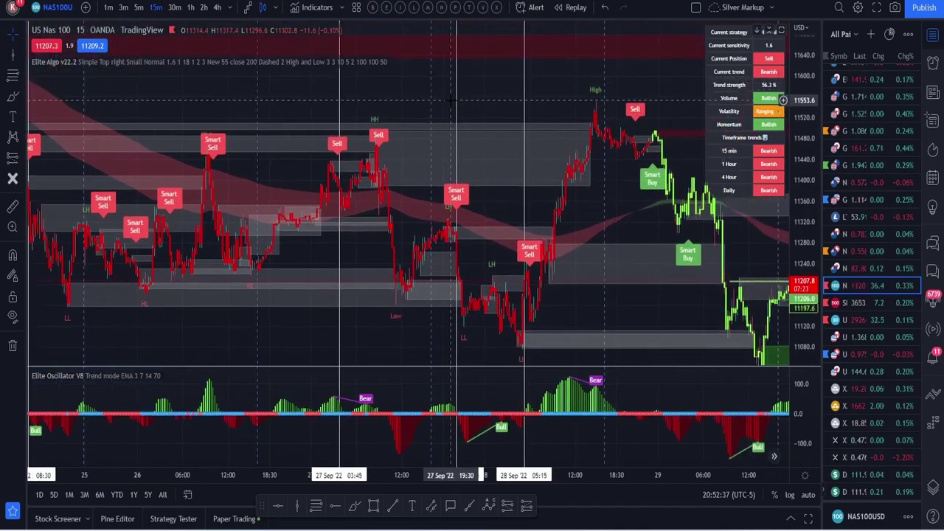